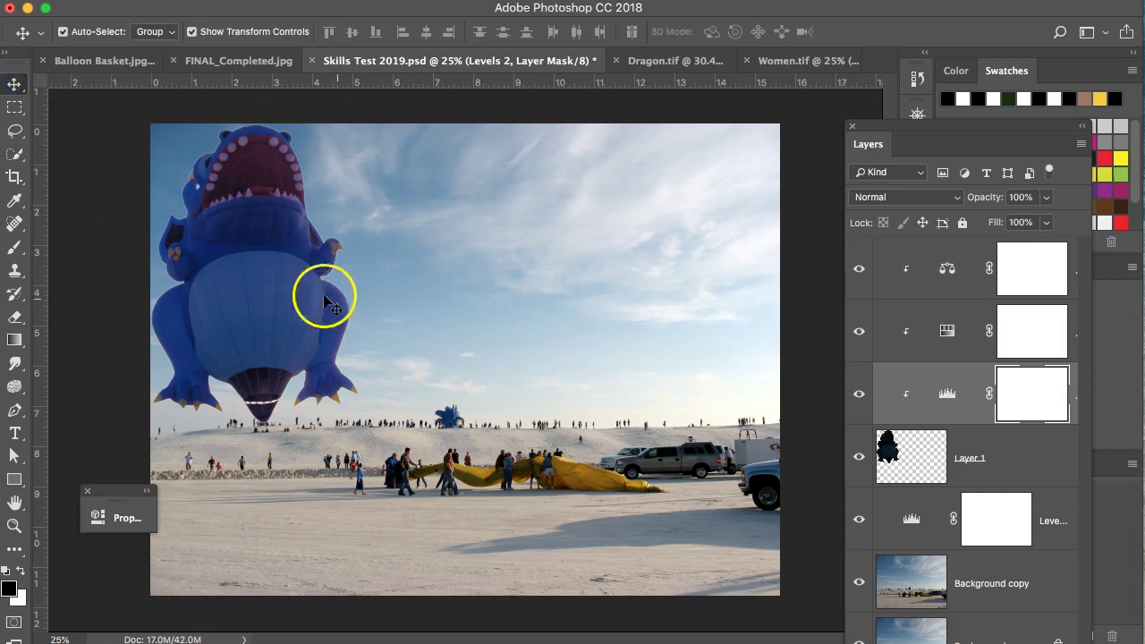
# Select the dinosaur balloon's layer and compare the composite with the finished image FINAL_Completed.jpg
pyautogui.click(271, 302)
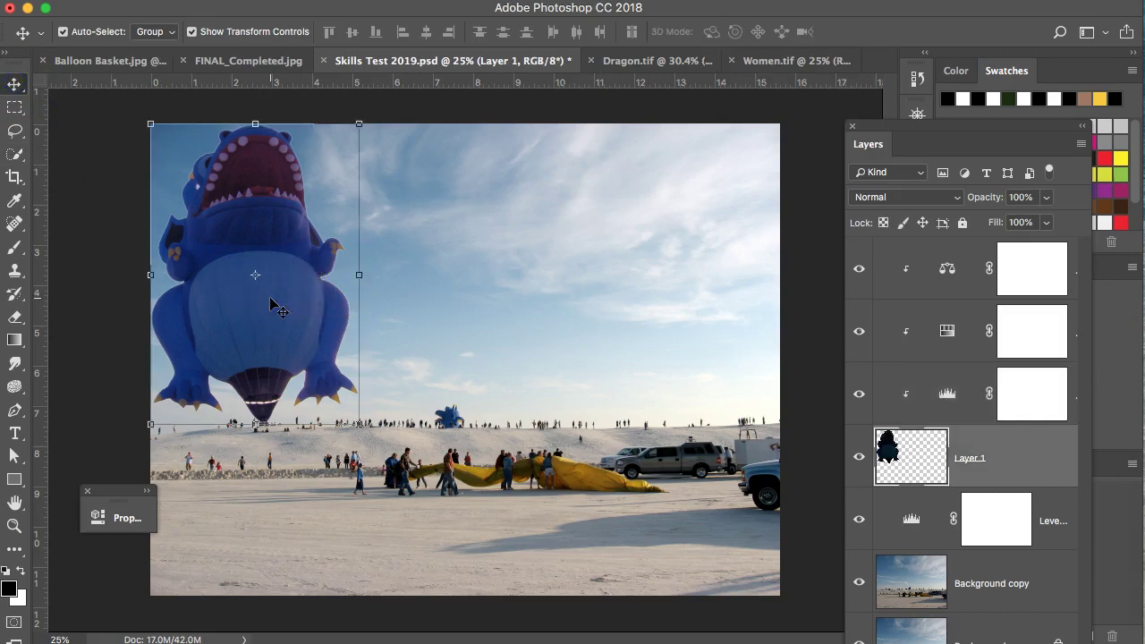
pyautogui.click(266, 61)
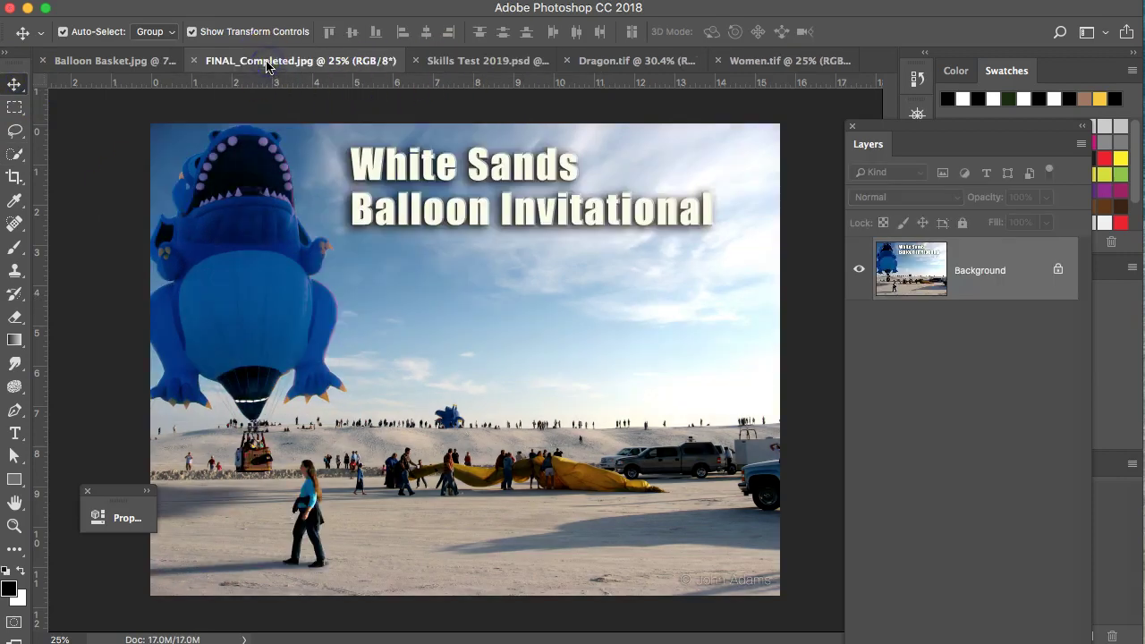
pyautogui.click(457, 68)
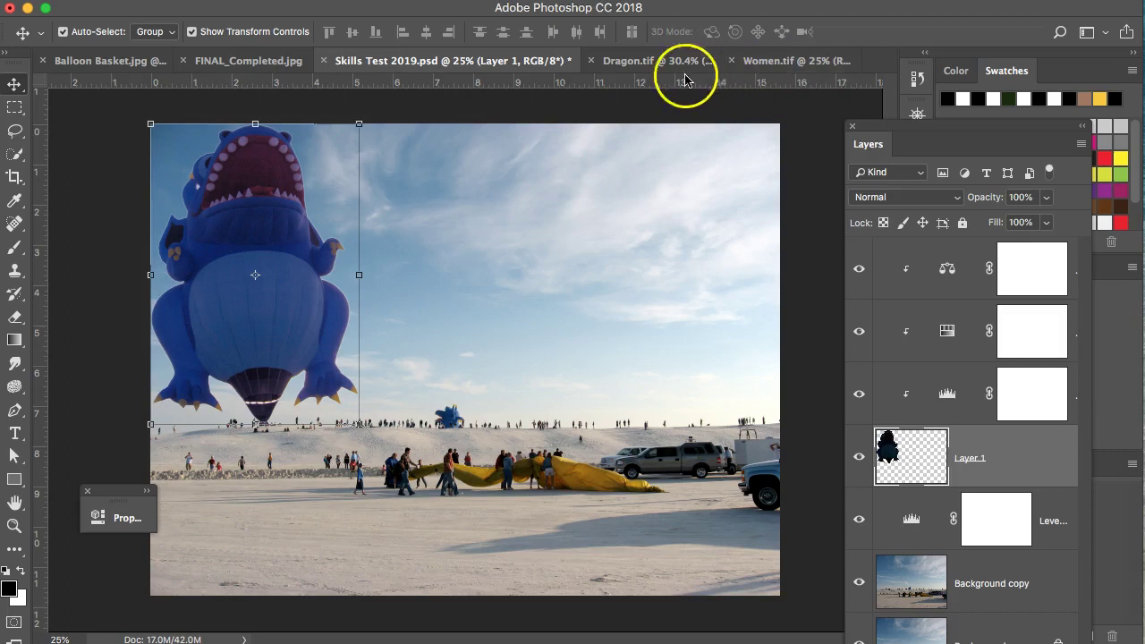
# In Balloon Basket.jpg, use Quick Selection to select the sky and balloon envelope around the basket, trimming the selection near the burners
pyautogui.click(102, 61)
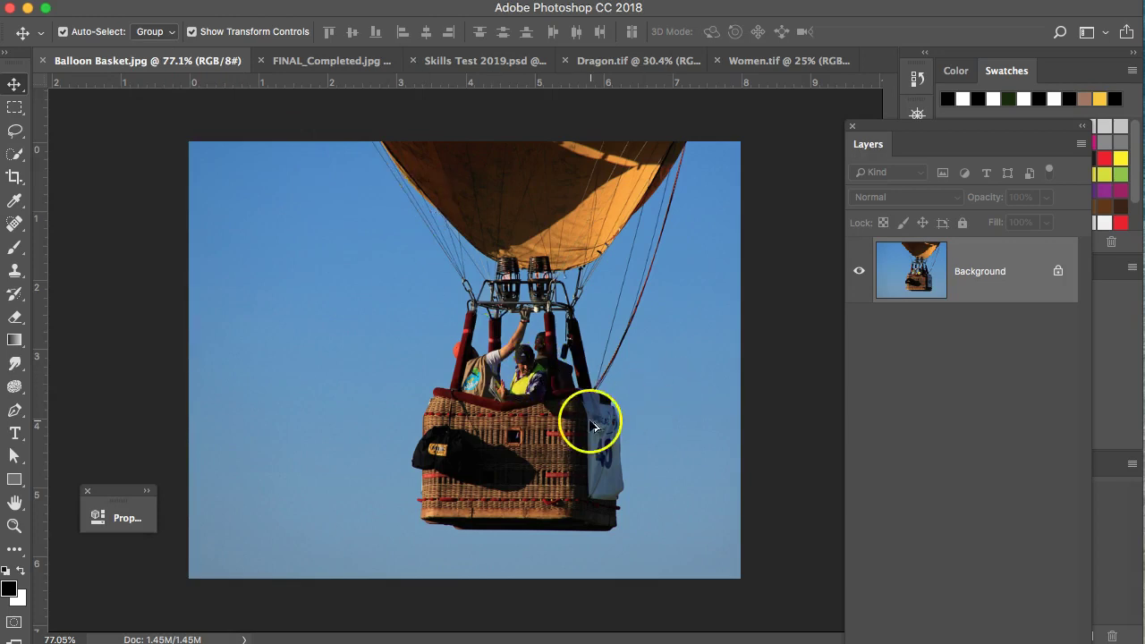
pyautogui.scroll(3, 593, 427)
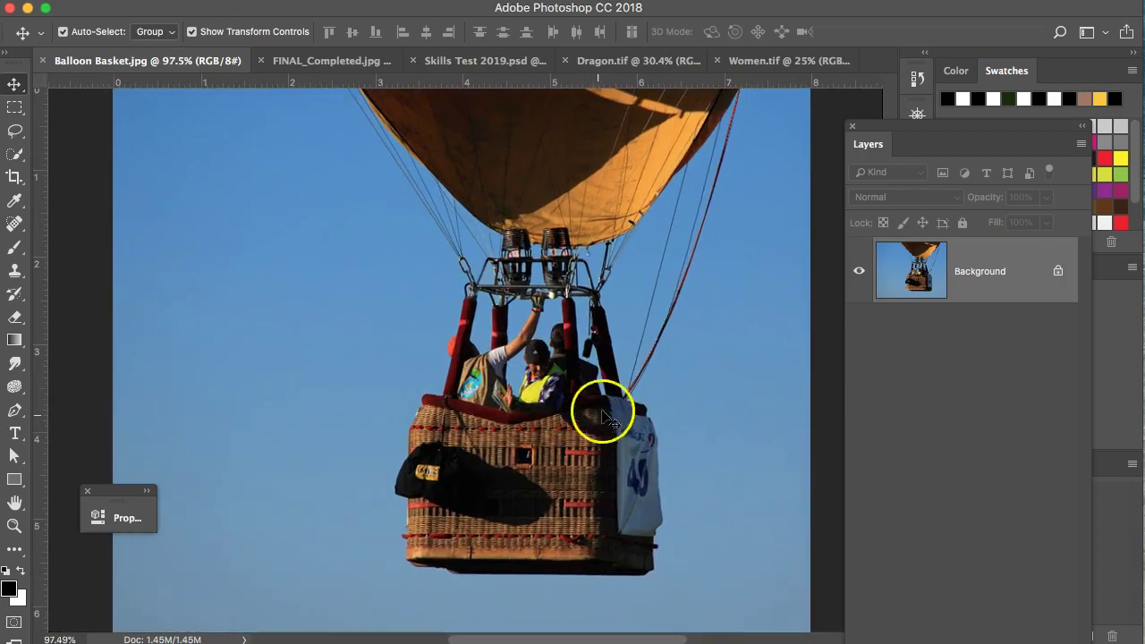
pyautogui.click(15, 154)
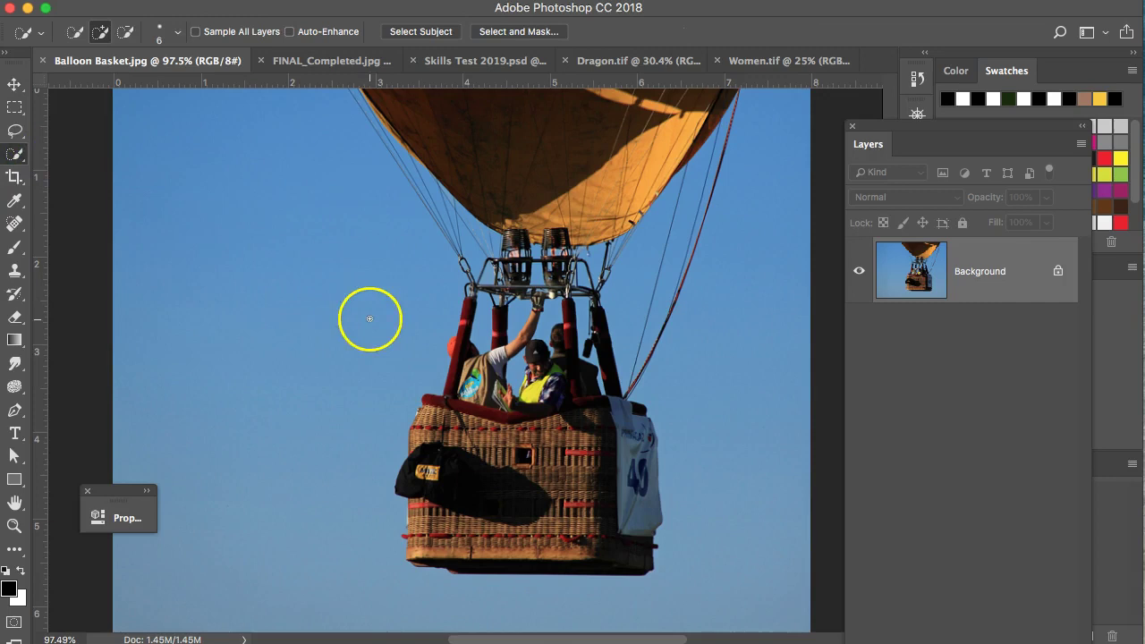
pyautogui.moveTo(432, 283)
pyautogui.mouseDown()
pyautogui.moveTo(317, 468)
pyautogui.moveTo(308, 522)
pyautogui.moveTo(321, 544)
pyautogui.moveTo(417, 591)
pyautogui.moveTo(486, 604)
pyautogui.moveTo(675, 598)
pyautogui.moveTo(715, 578)
pyautogui.moveTo(751, 449)
pyautogui.mouseUp()
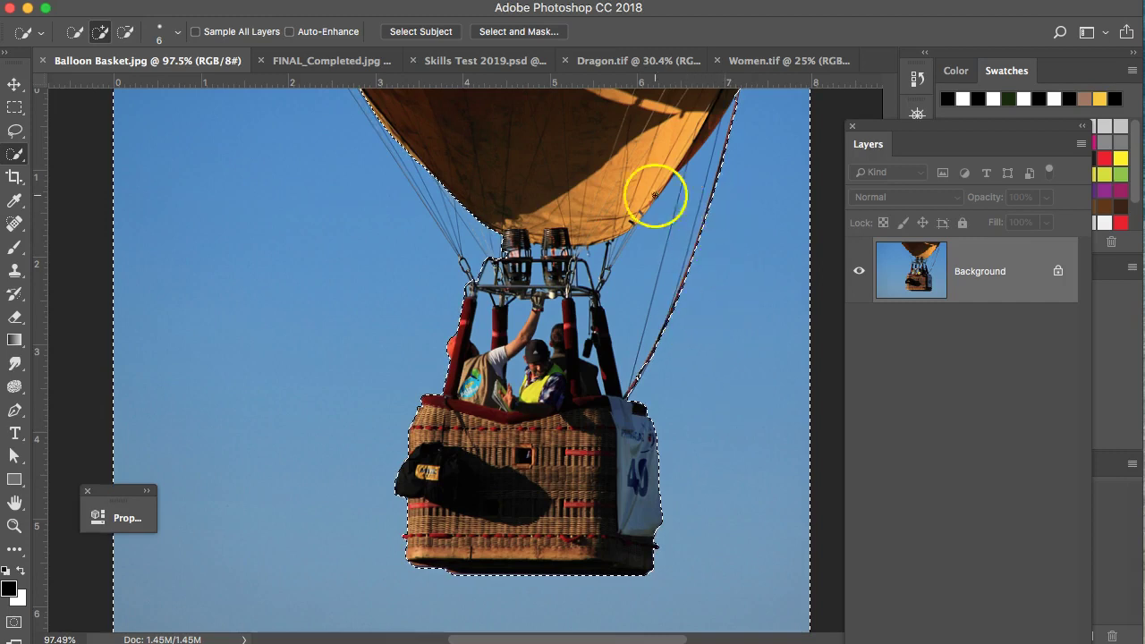
pyautogui.moveTo(713, 250)
pyautogui.mouseDown()
pyautogui.moveTo(666, 238)
pyautogui.moveTo(635, 257)
pyautogui.moveTo(630, 248)
pyautogui.moveTo(682, 212)
pyautogui.moveTo(595, 175)
pyautogui.moveTo(472, 161)
pyautogui.mouseUp()
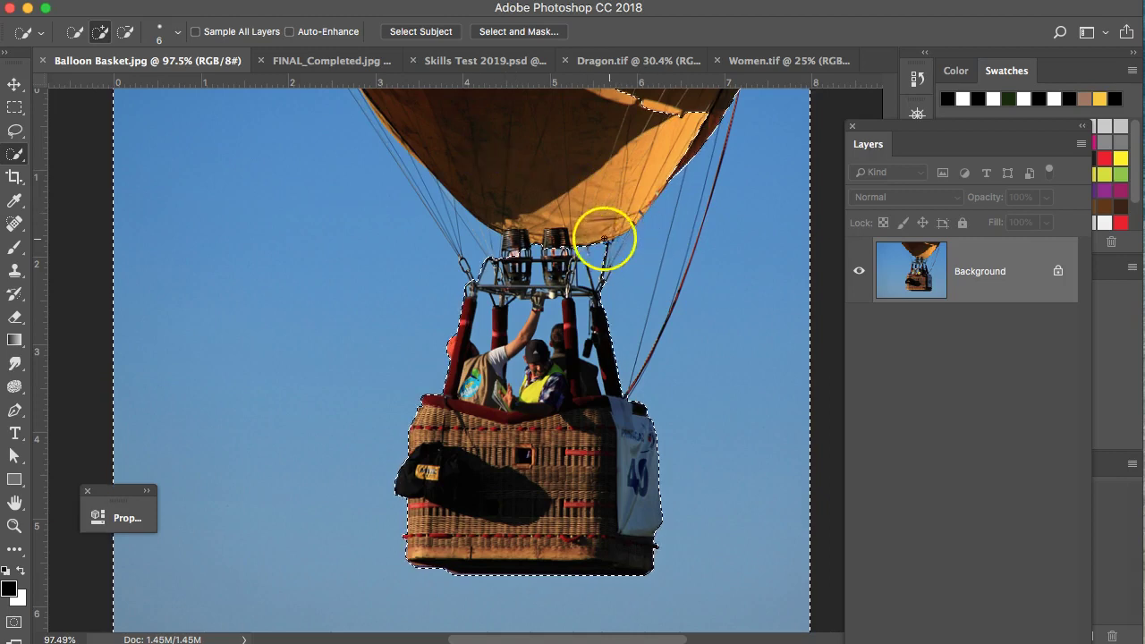
pyautogui.click(761, 104)
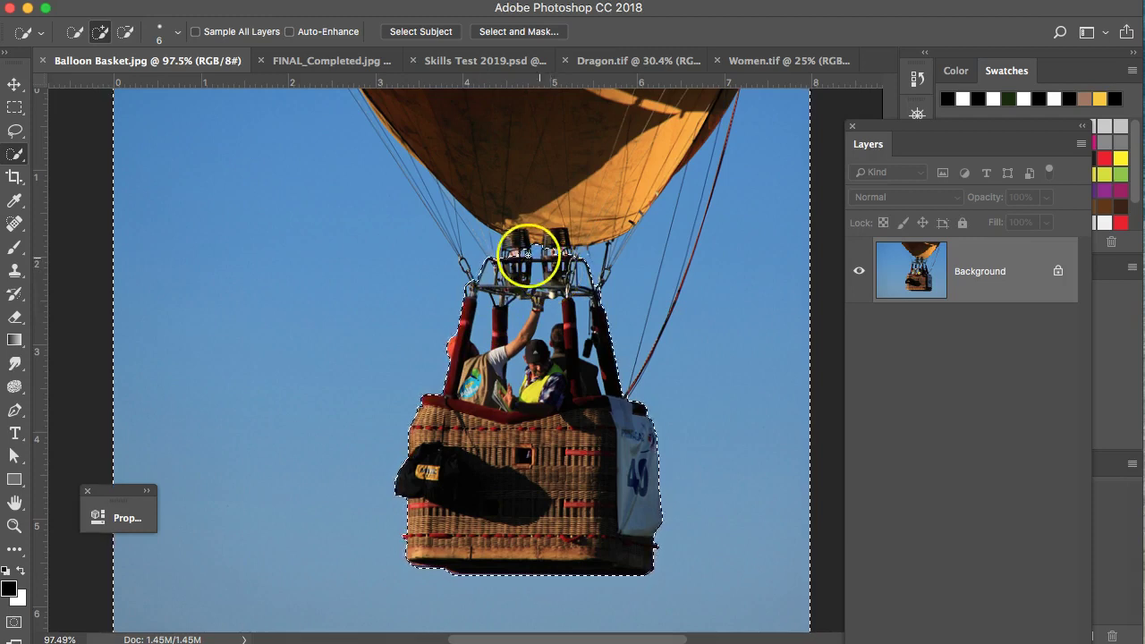
pyautogui.press('alt')
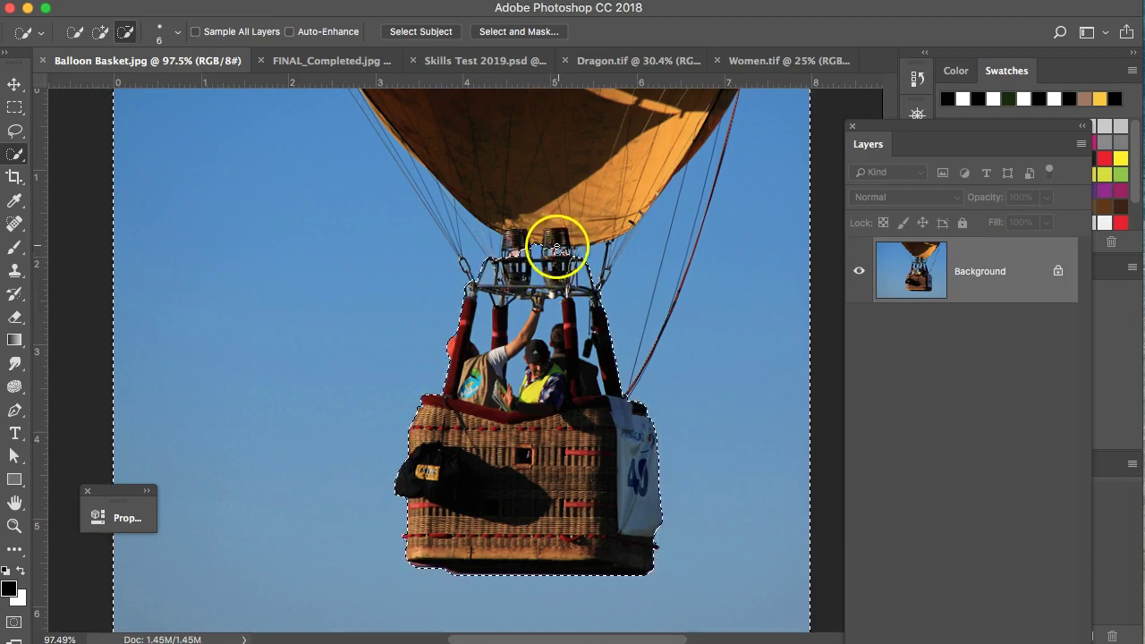
pyautogui.press('alt')
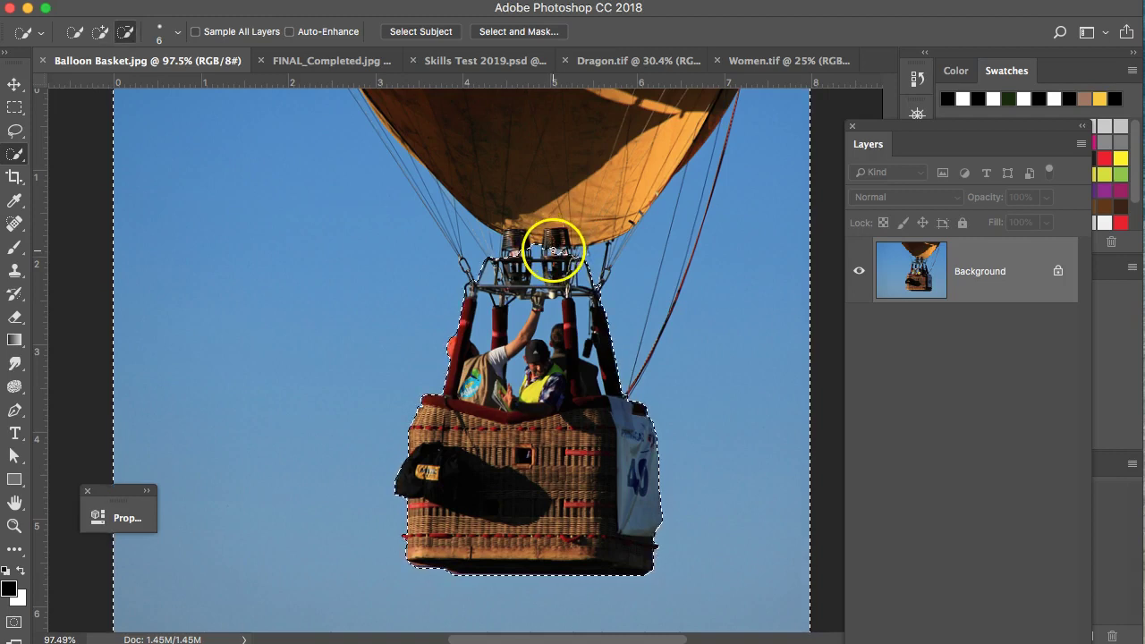
pyautogui.moveTo(677, 289); pyautogui.dragTo(683, 336)
# Enlarge the Quick Selection brush to 35 and set it to subtract from the selection
pyautogui.press(']')
pyautogui.press(']')
pyautogui.press(']')
pyautogui.press(']')
pyautogui.press(']')
pyautogui.press(']')
pyautogui.press(']')
pyautogui.press(']')
pyautogui.press(']')
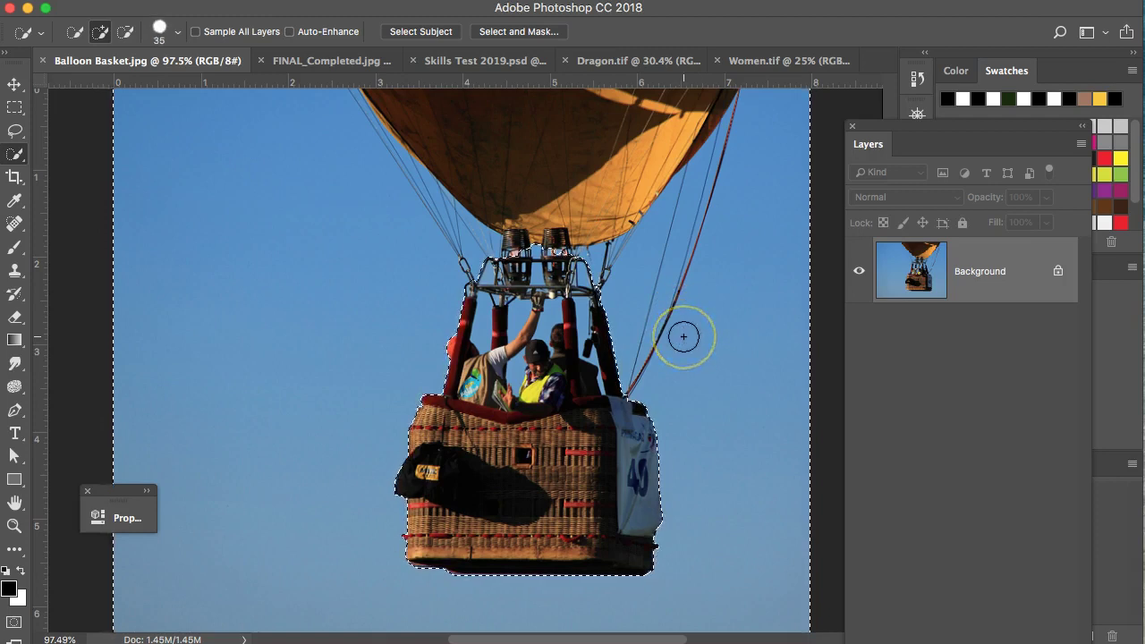
pyautogui.press('alt')
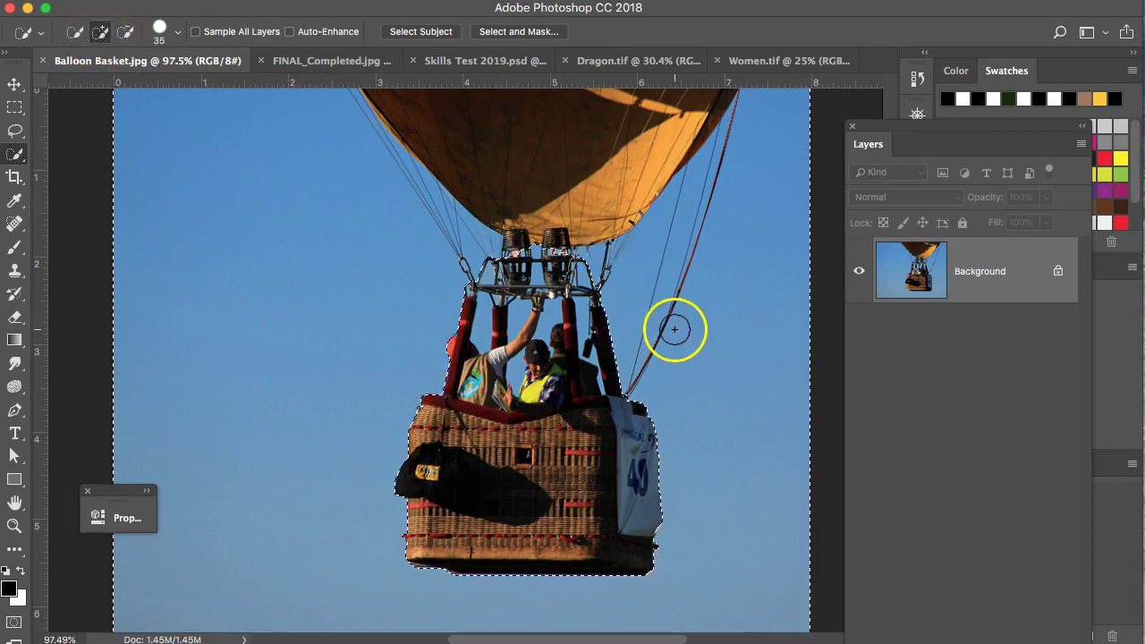
pyautogui.press('alt')
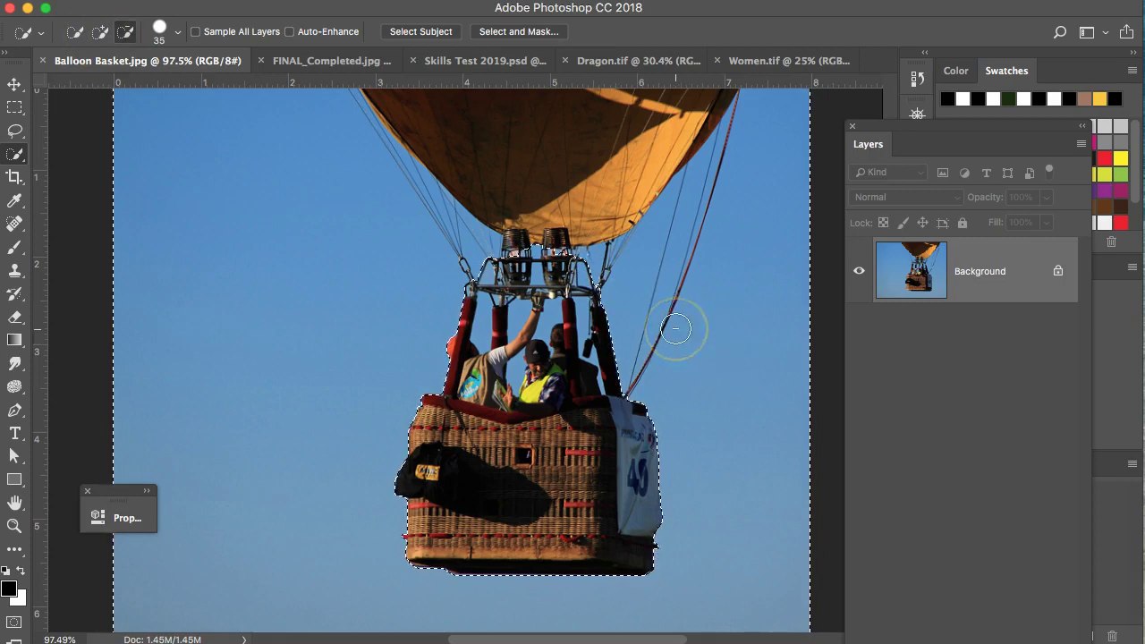
# Reduce the Quick Selection brush to 9 and subtract both burners above the basket from the selection
pyautogui.click(659, 312)
pyautogui.press('[')
pyautogui.press('[')
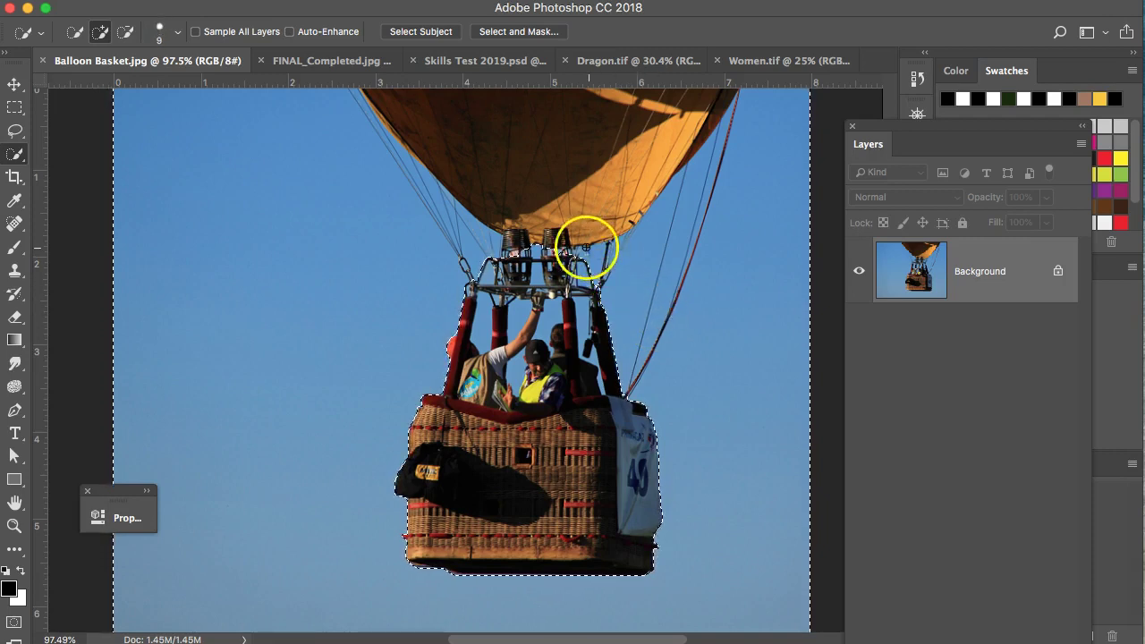
pyautogui.moveTo(557, 255); pyautogui.dragTo(564, 255)
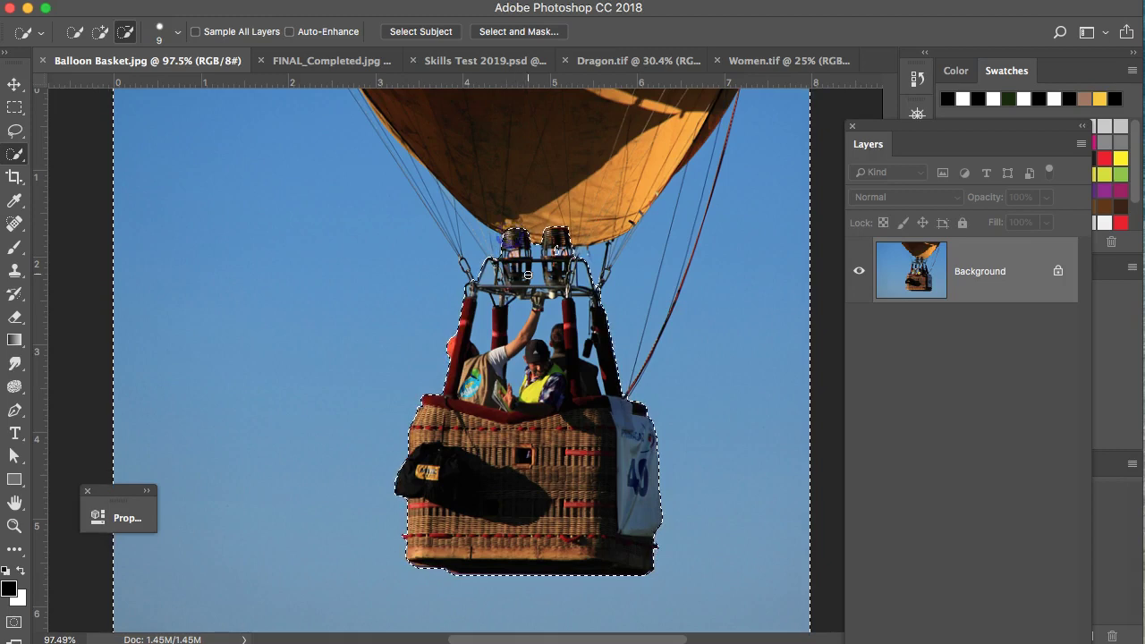
pyautogui.click(556, 252)
pyautogui.click(587, 354)
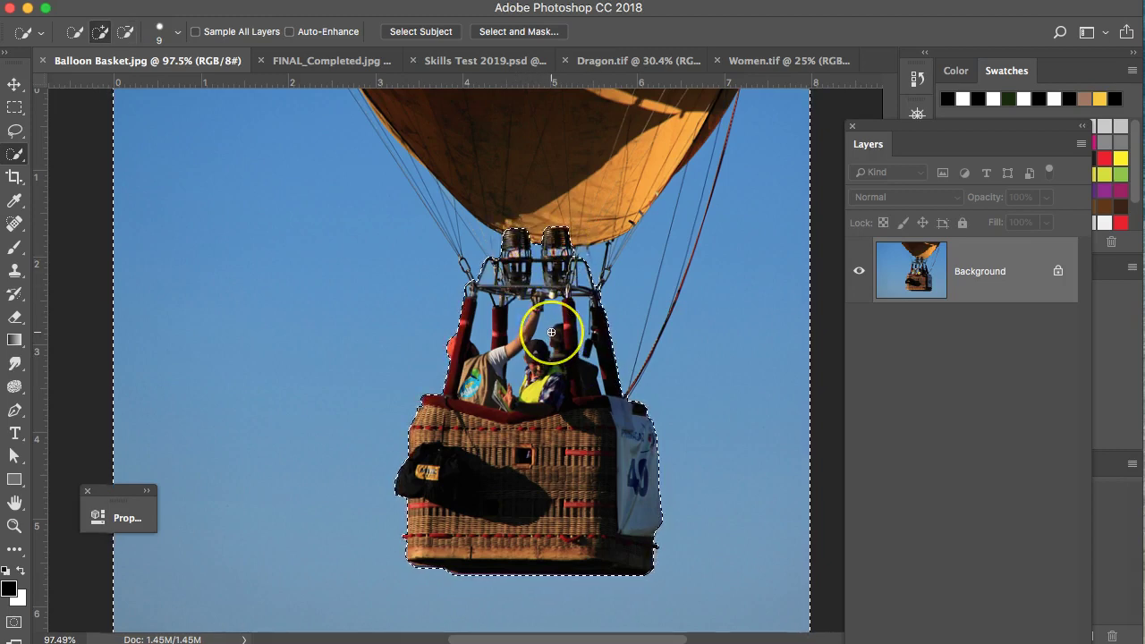
pyautogui.click(659, 337)
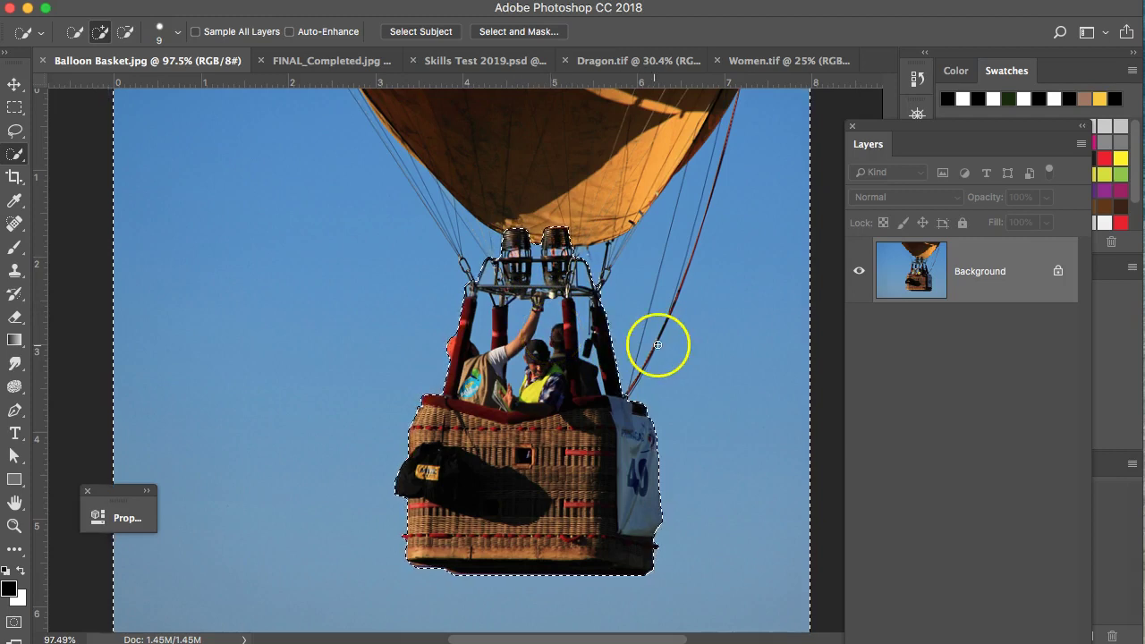
pyautogui.moveTo(501, 307); pyautogui.dragTo(488, 304)
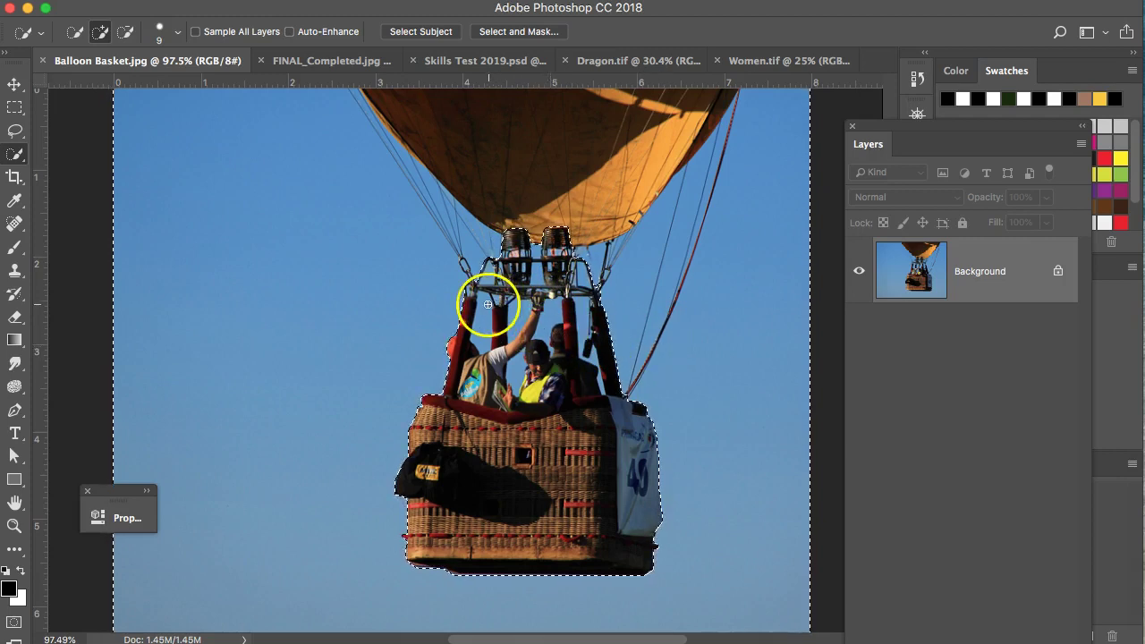
pyautogui.scroll(2, 490, 300)
pyautogui.click(485, 297)
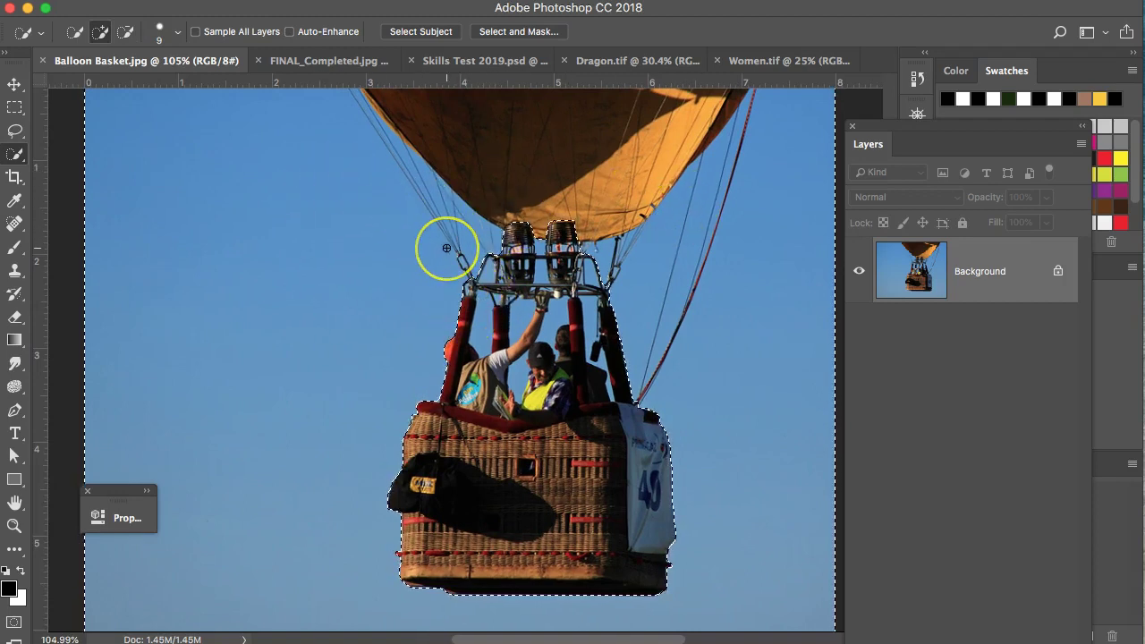
# Try to invert the selection so that it covers the basket instead of its surroundings
pyautogui.scroll(-3, 446, 247)
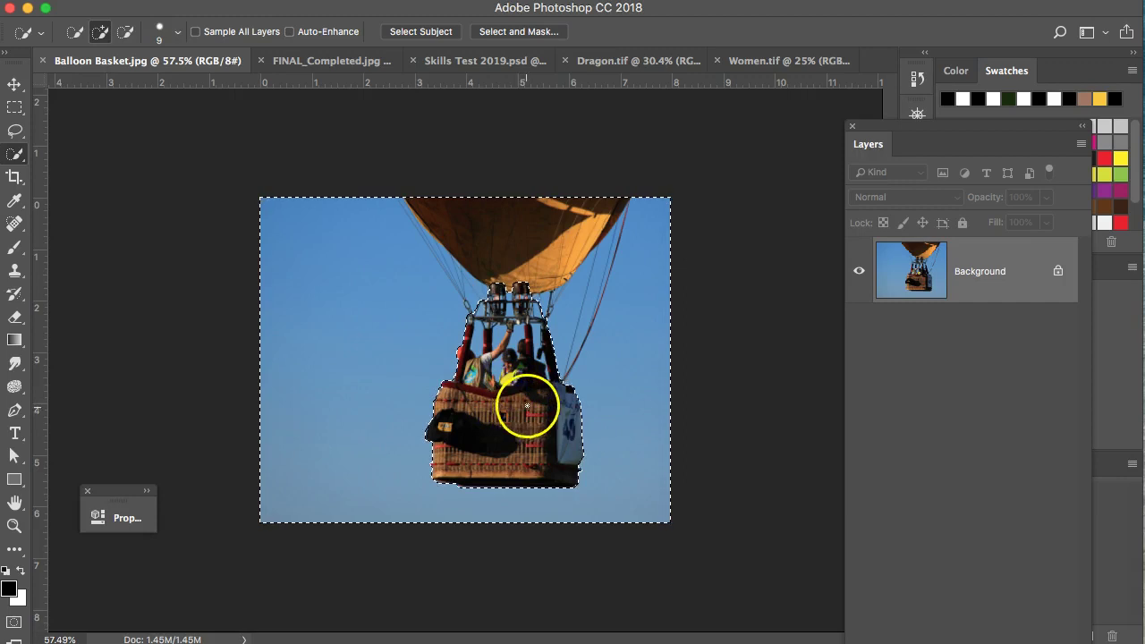
pyautogui.press('alt')
pyautogui.press('super+equal')
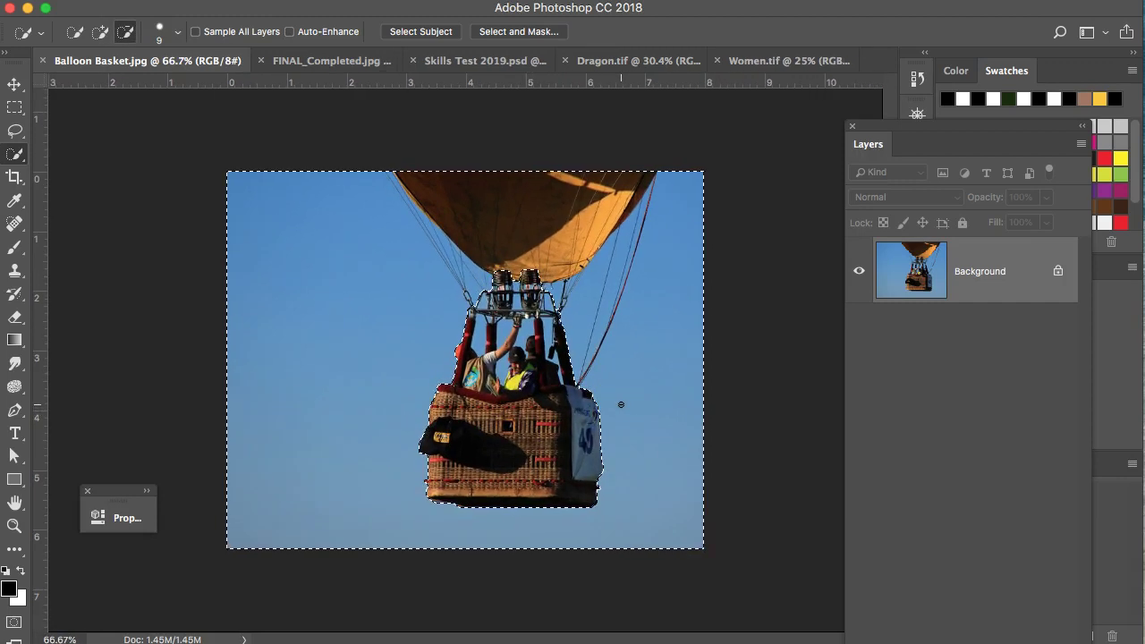
pyautogui.scroll(1, 621, 404)
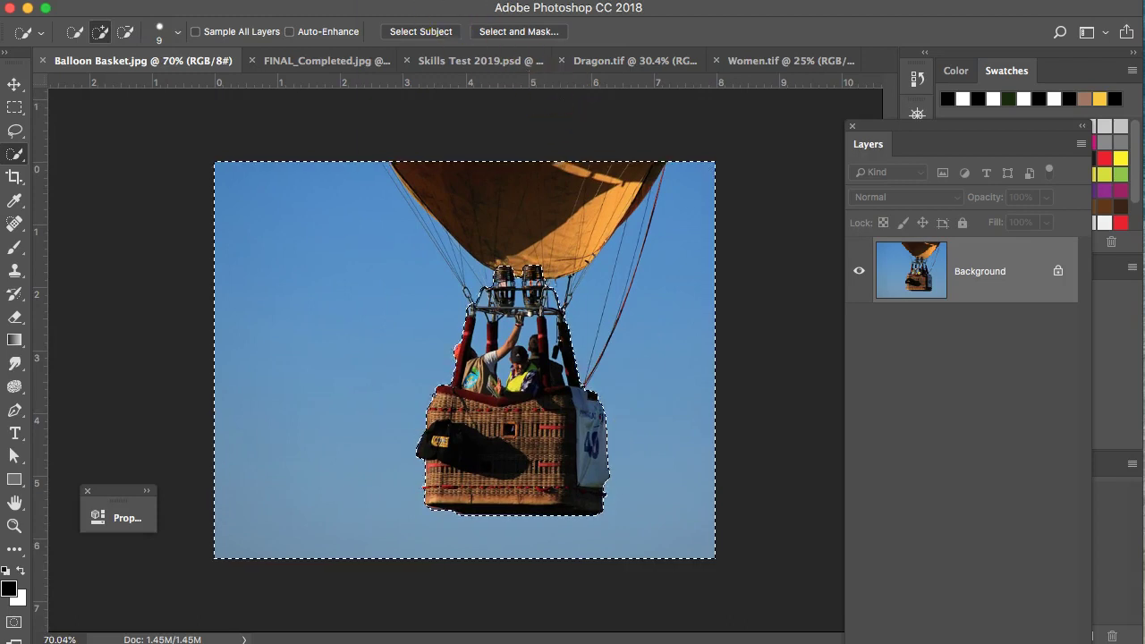
pyautogui.click(385, 0)
pyautogui.click(397, 60)
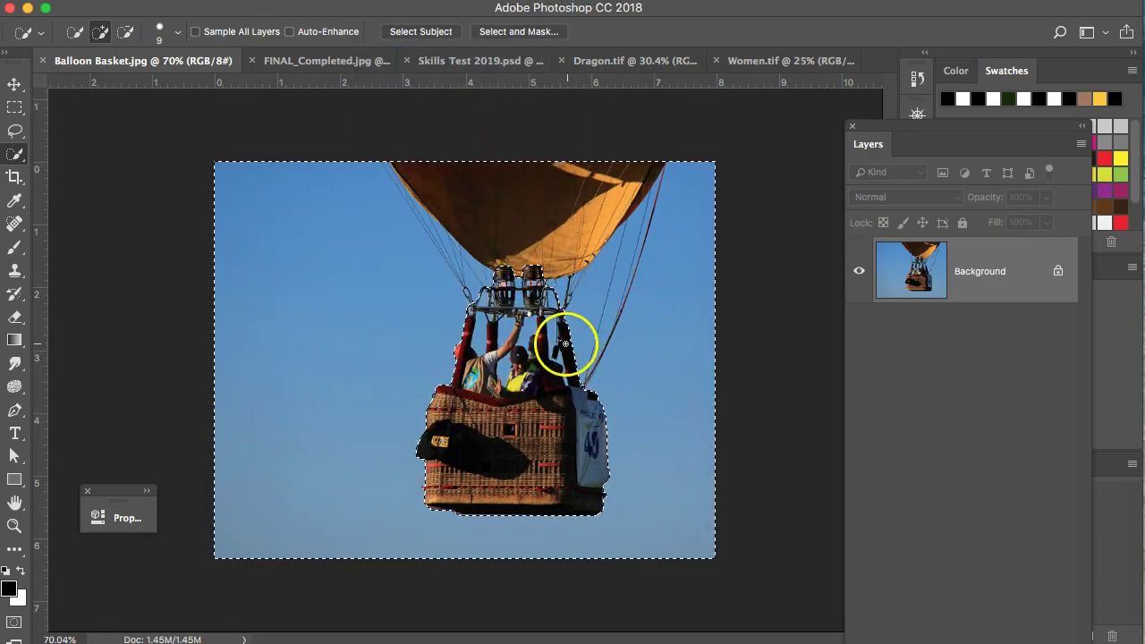
# Refine the background selection in the sky gaps between the basket's posts and passengers, using a Quick Selection brush of 4
pyautogui.scroll(3, 514, 343)
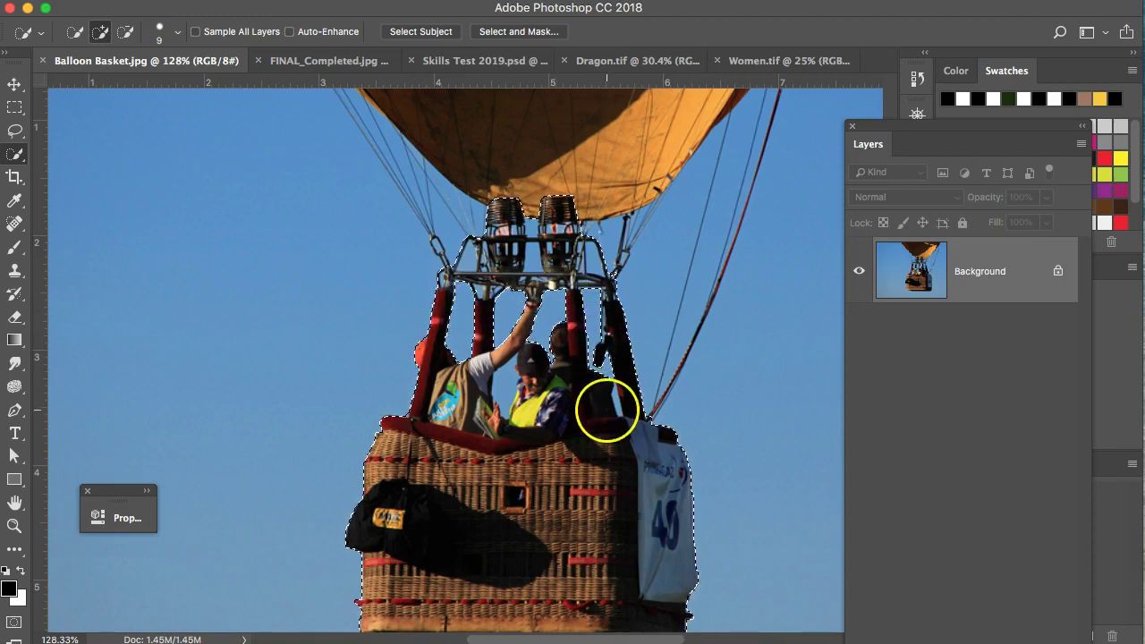
pyautogui.scroll(1, 608, 405)
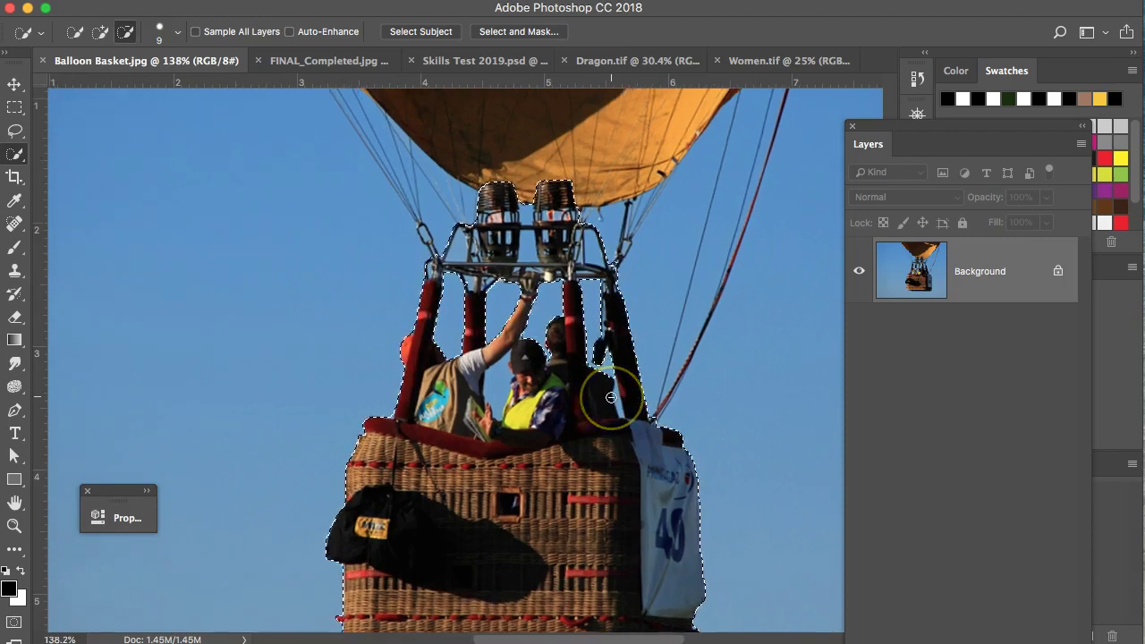
pyautogui.scroll(5, 611, 398)
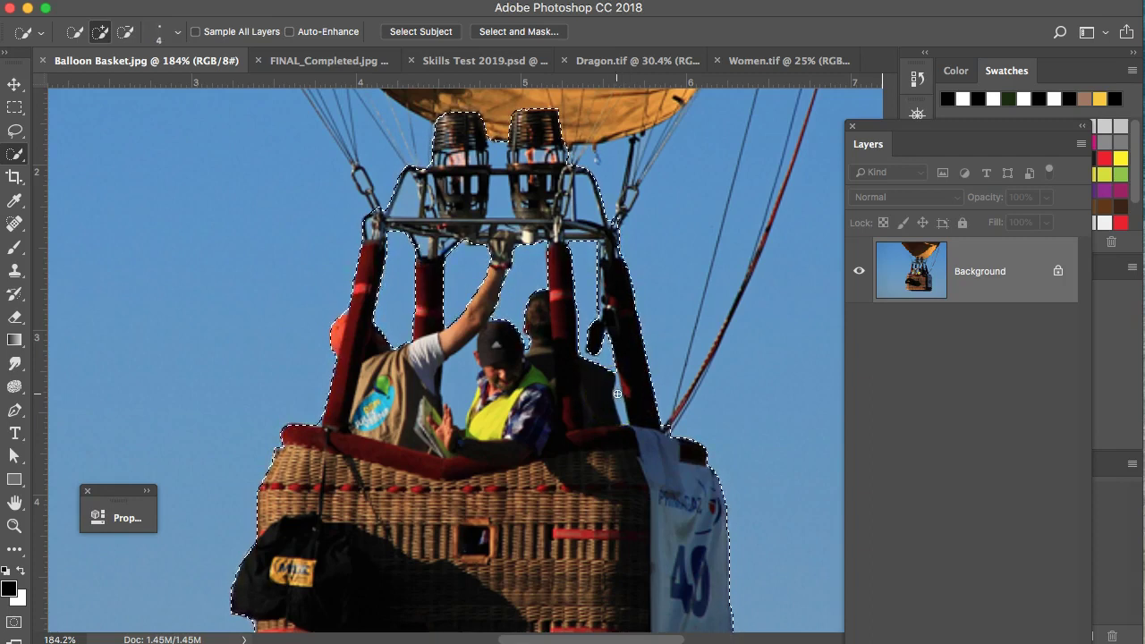
pyautogui.press('alt')
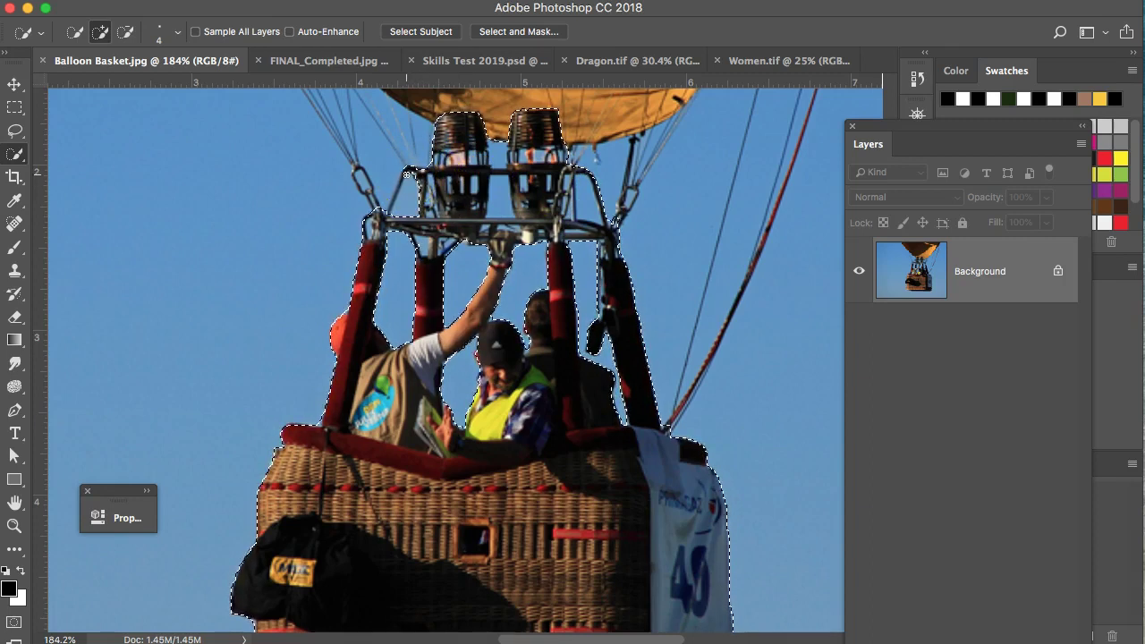
pyautogui.press('alt')
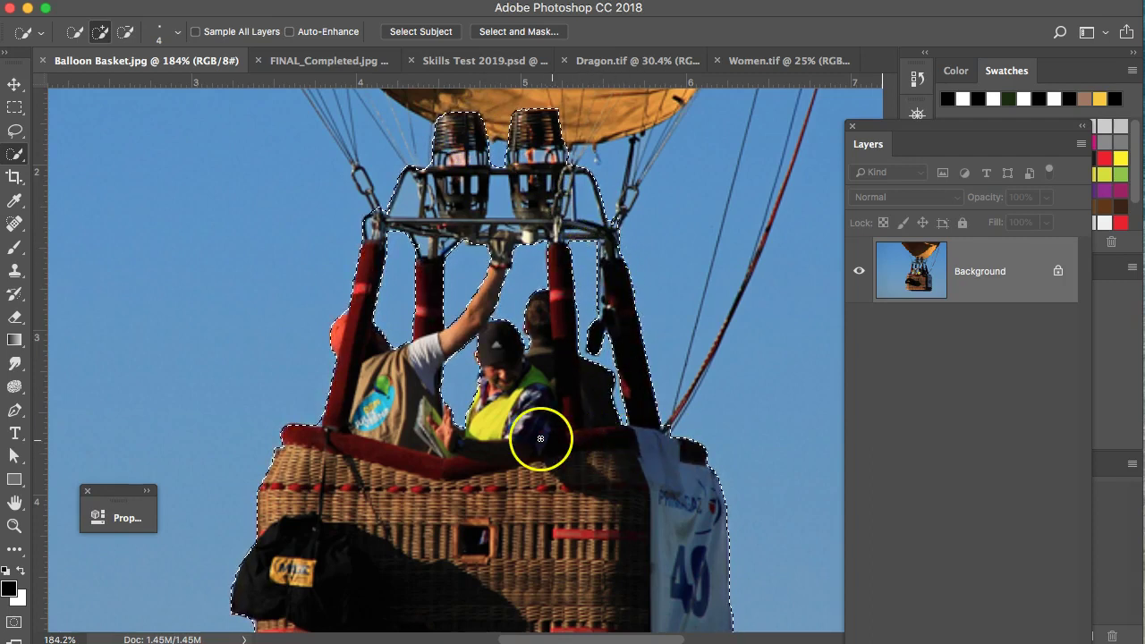
# Invert the selection so that the basket, its passengers and the burners are selected
pyautogui.scroll(-3, 534, 435)
pyautogui.scroll(-5, 539, 438)
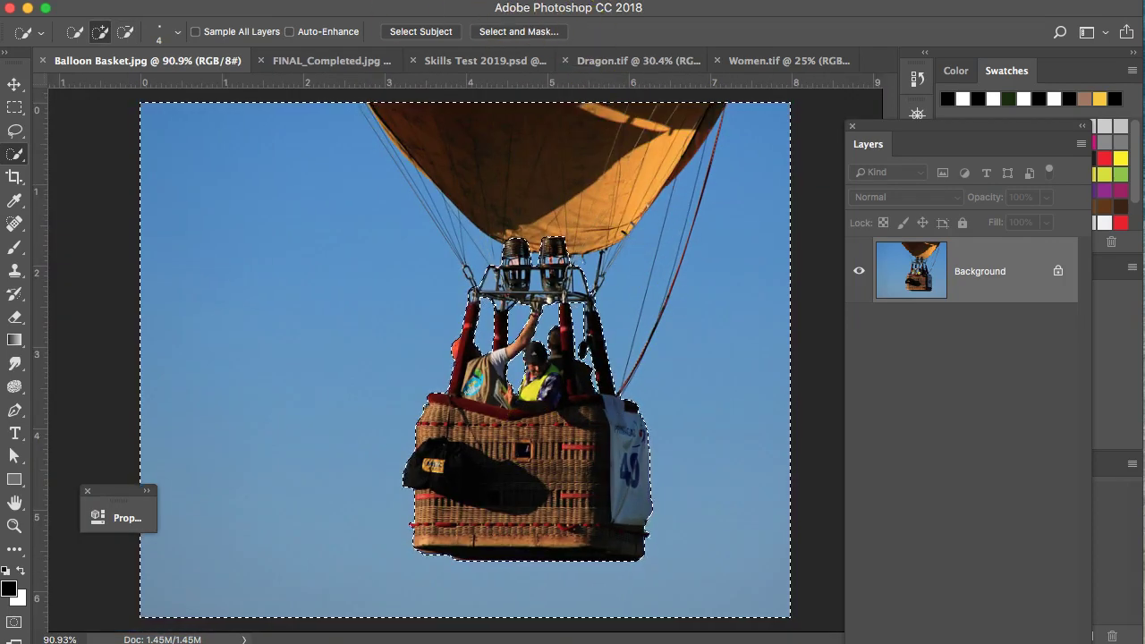
pyautogui.click(381, 1)
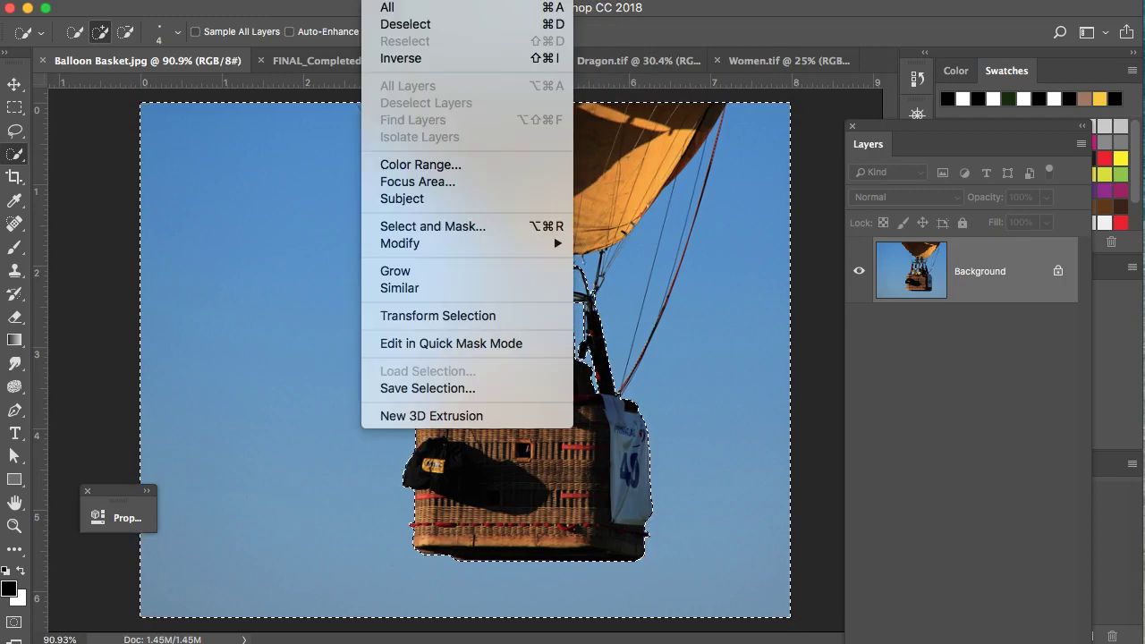
pyautogui.click(404, 57)
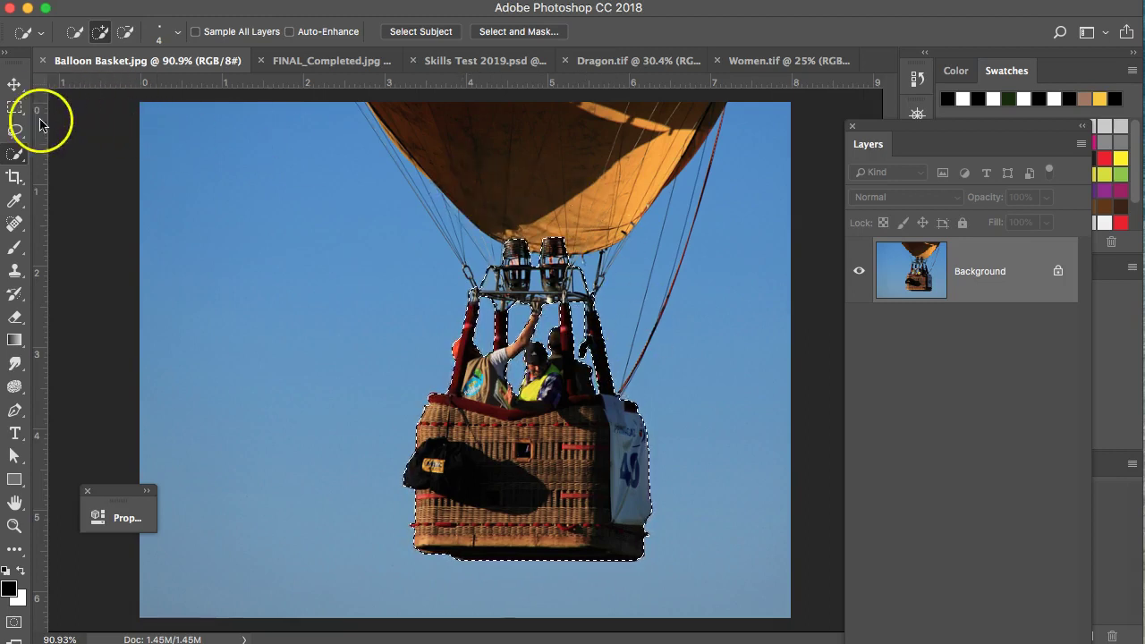
# Copy the selected basket with the Rectangular Marquee tool active, and switch to the Skills Test 2019.psd document
pyautogui.click(15, 107)
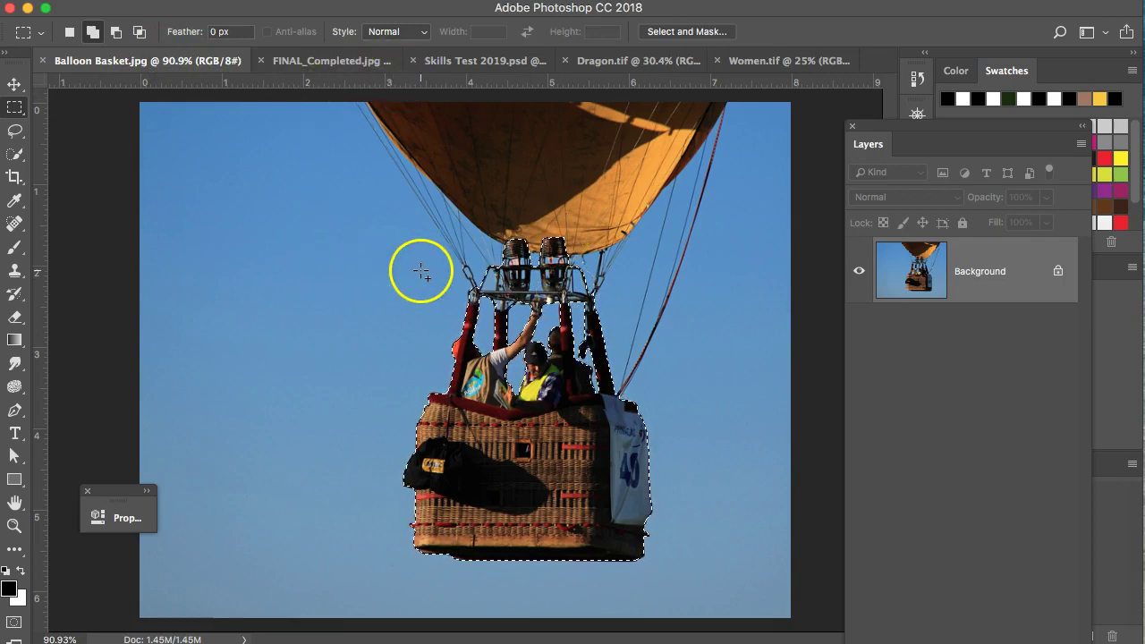
pyautogui.click(201, 2)
pyautogui.click(215, 112)
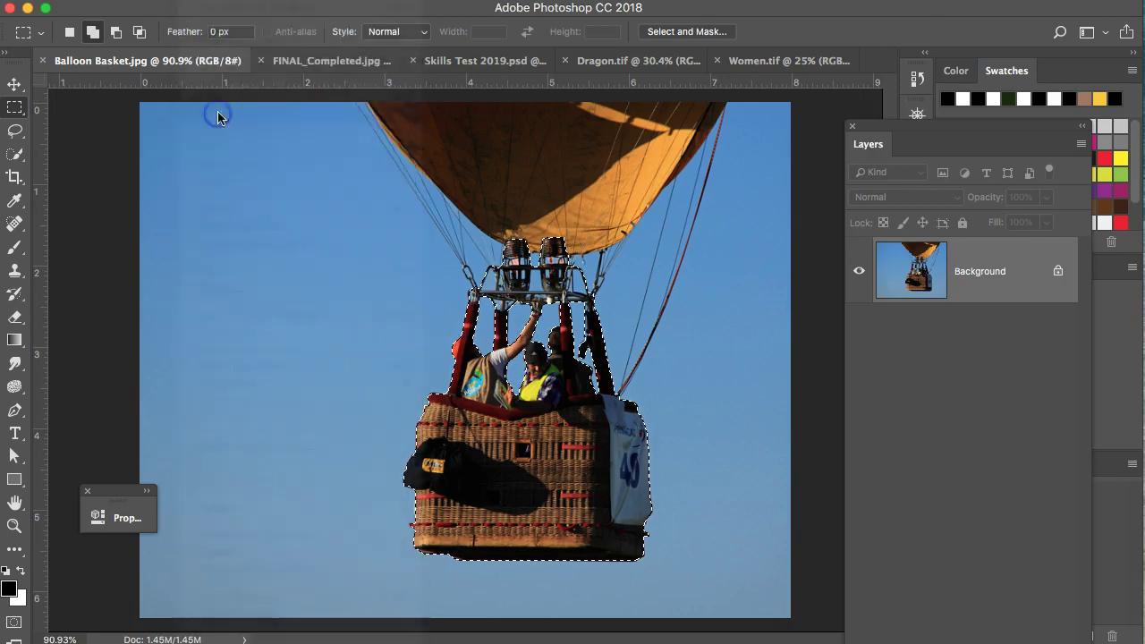
pyautogui.click(445, 62)
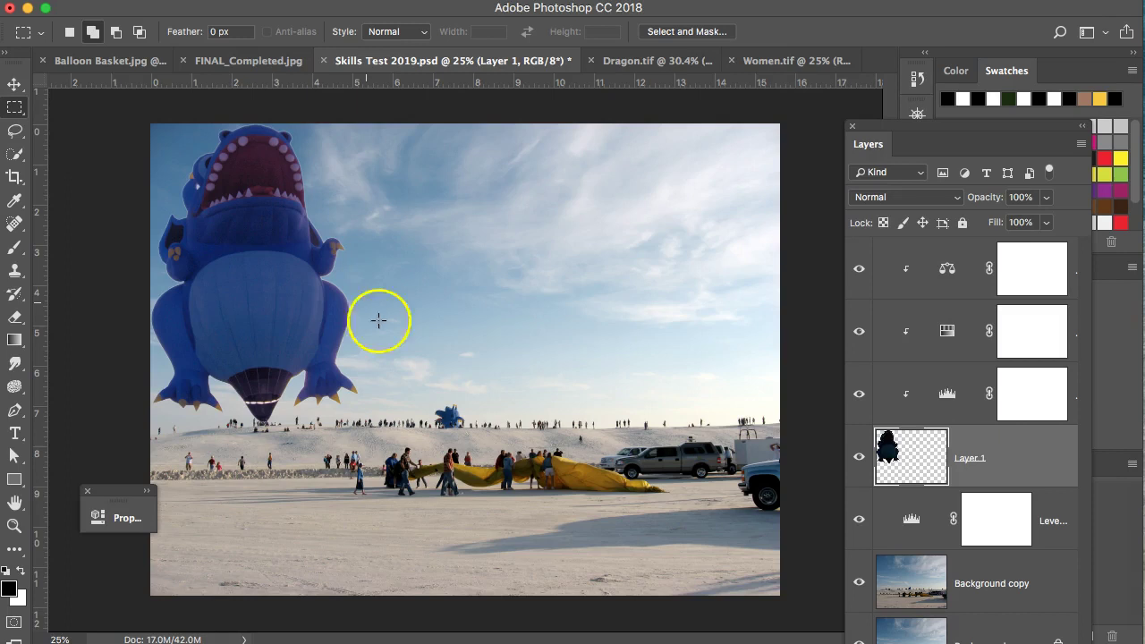
pyautogui.hotkey('ctrl', 'j')
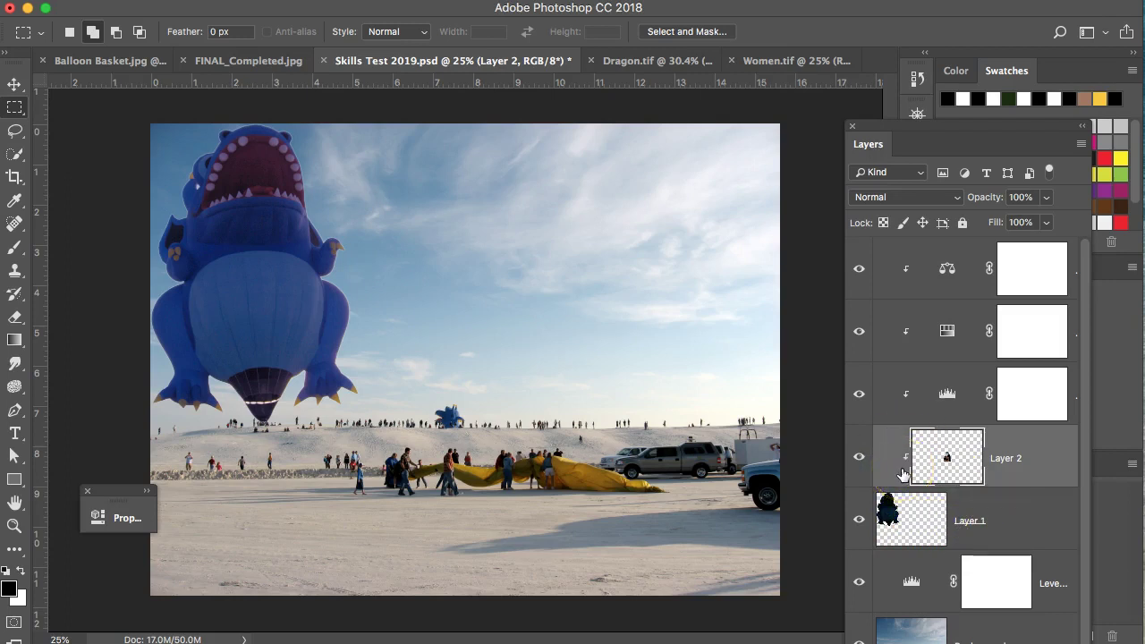
pyautogui.click(904, 456)
pyautogui.press('Delete')
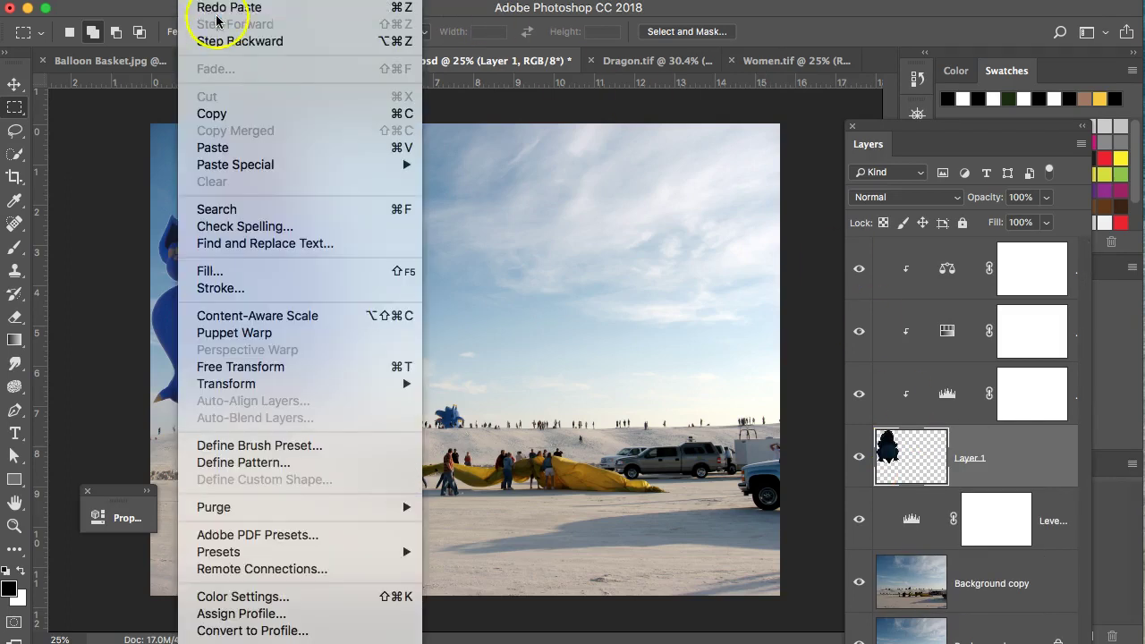
pyautogui.click(225, 9)
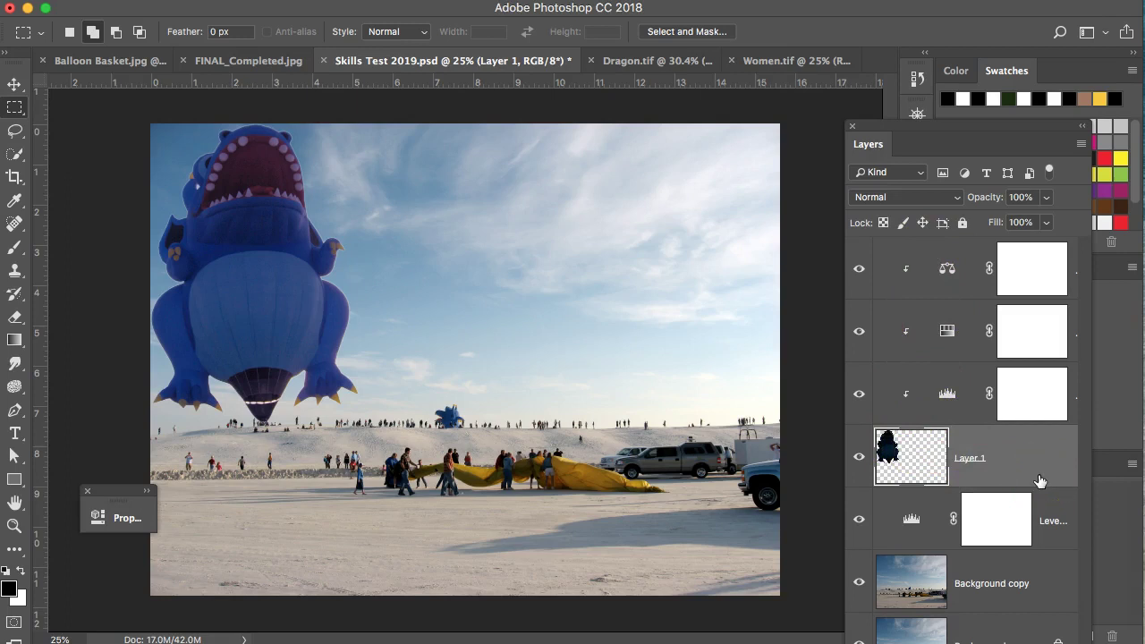
# Paste the copied basket onto a new layer directly above the Background copy layer
pyautogui.click(991, 583)
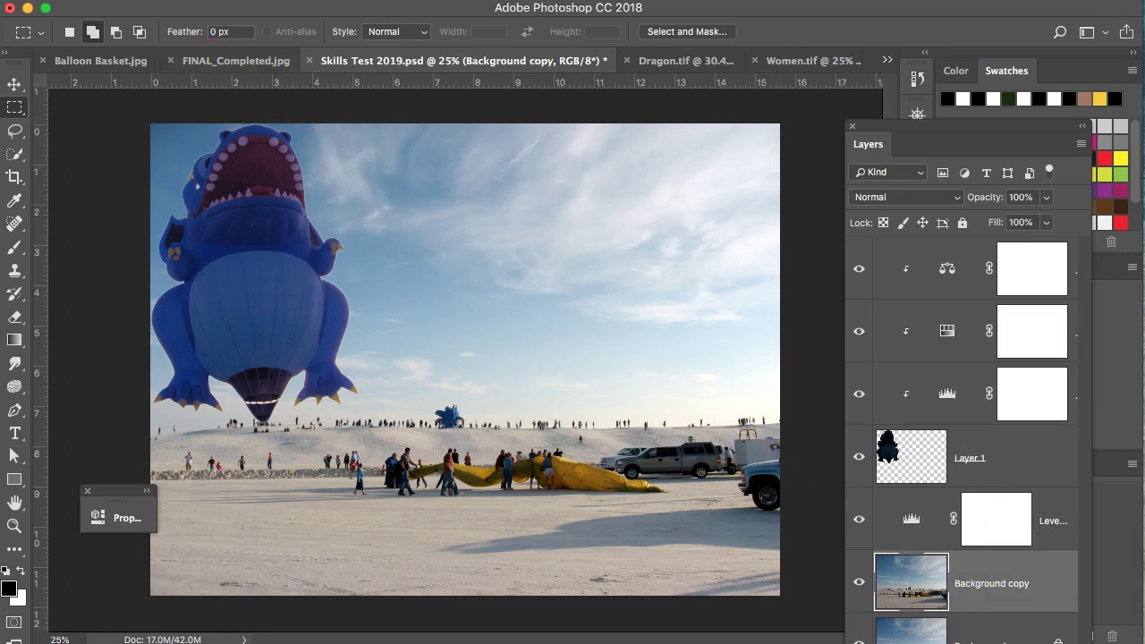
pyautogui.click(193, 0)
pyautogui.click(220, 148)
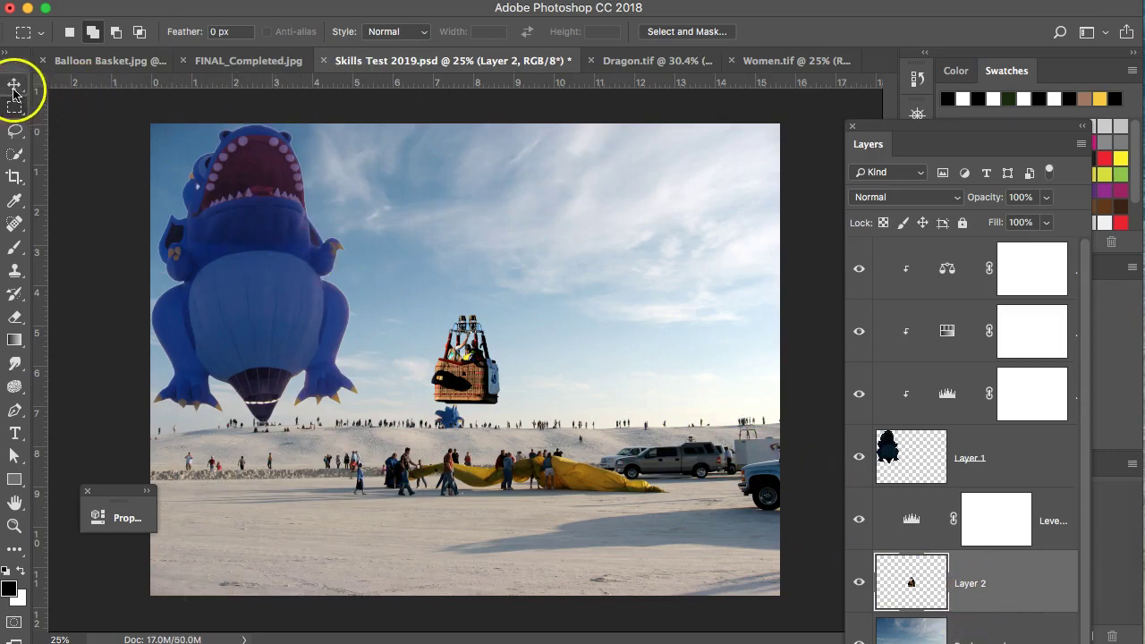
# Move the pasted basket beneath the cone of the dinosaur balloon, using the Move tool
pyautogui.click(14, 85)
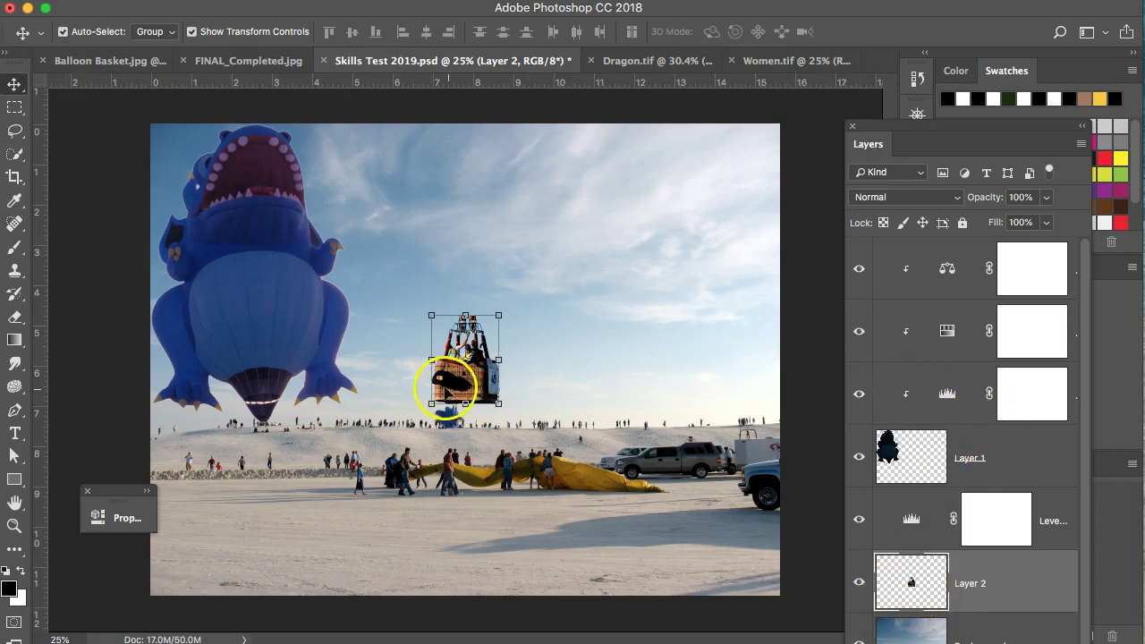
pyautogui.scroll(2, 412, 371)
pyautogui.scroll(3, 412, 372)
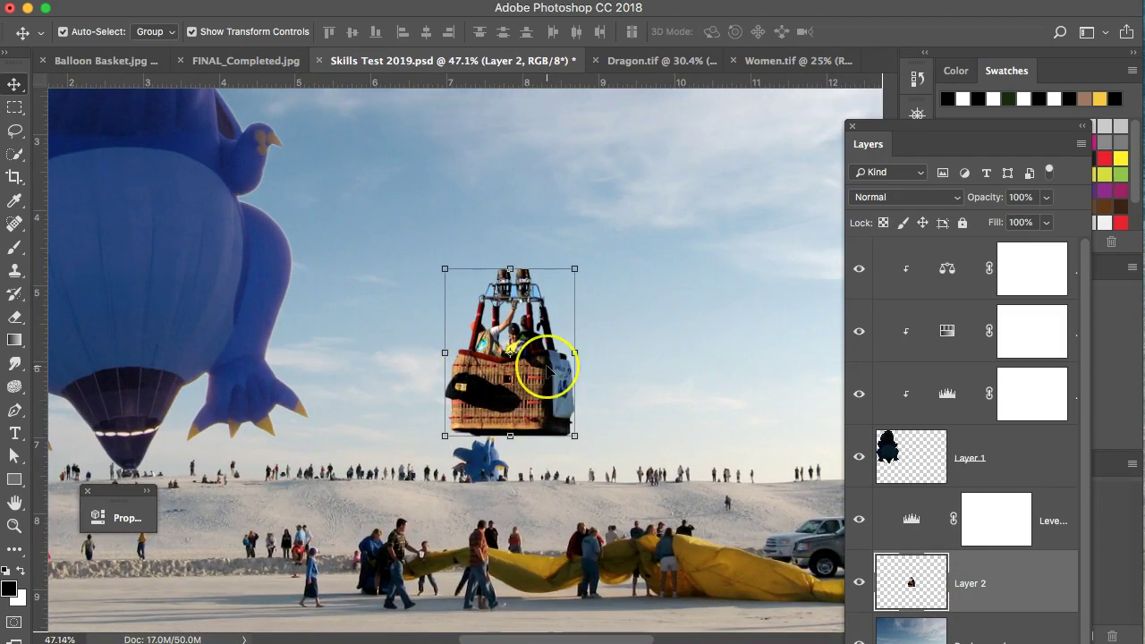
pyautogui.press('super+r')
pyautogui.moveTo(324, 472); pyautogui.dragTo(560, 508)
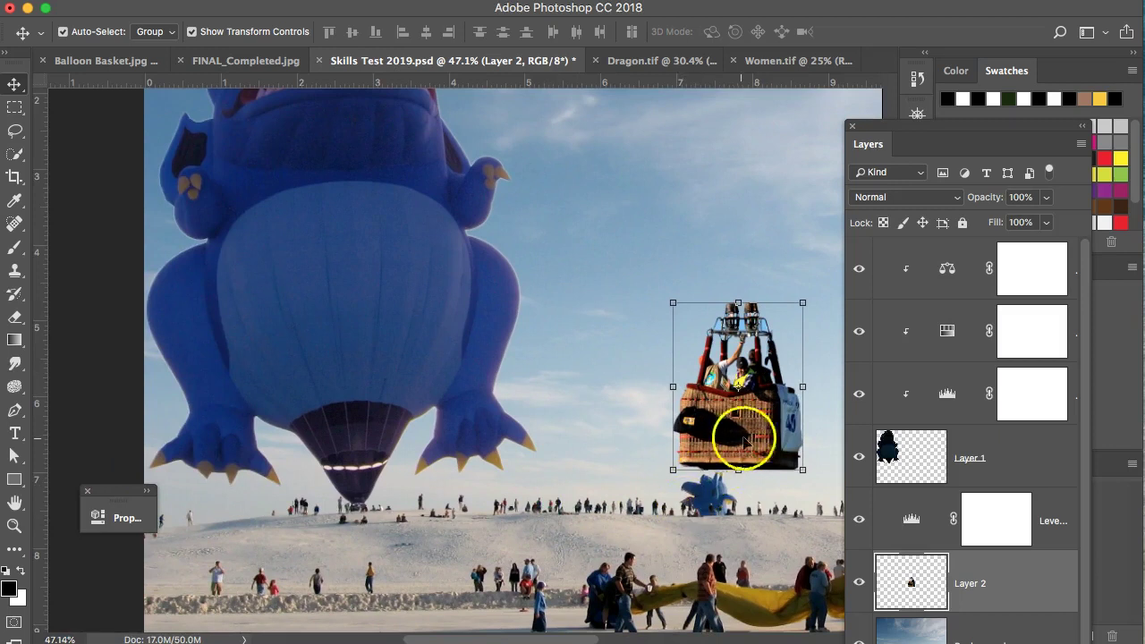
pyautogui.moveTo(763, 434); pyautogui.dragTo(366, 568)
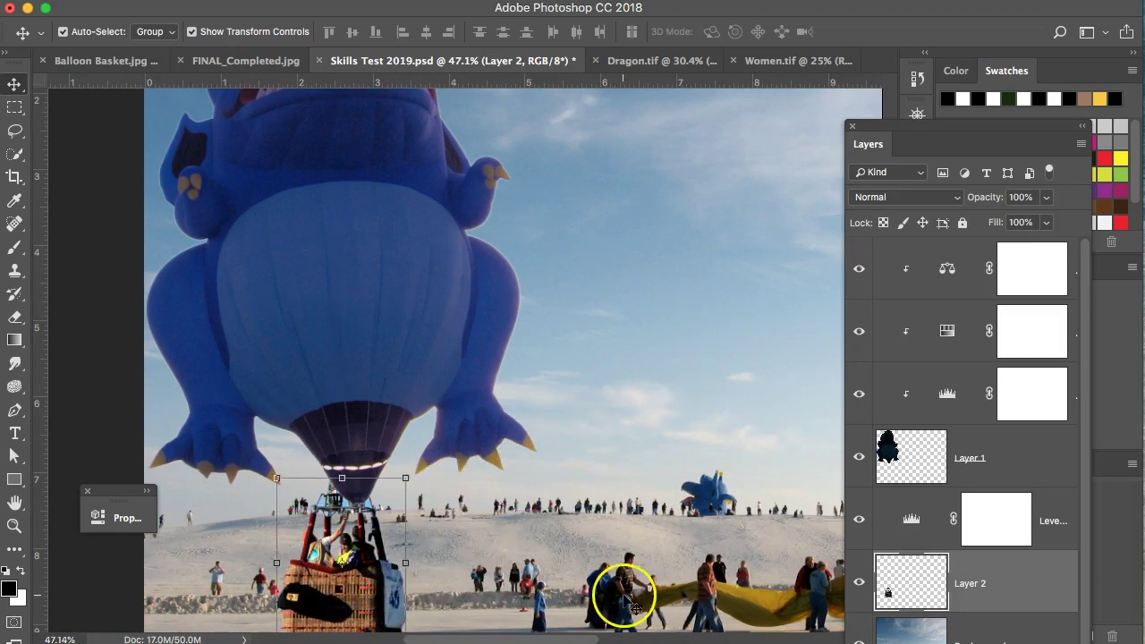
pyautogui.scroll(-2, 546, 565)
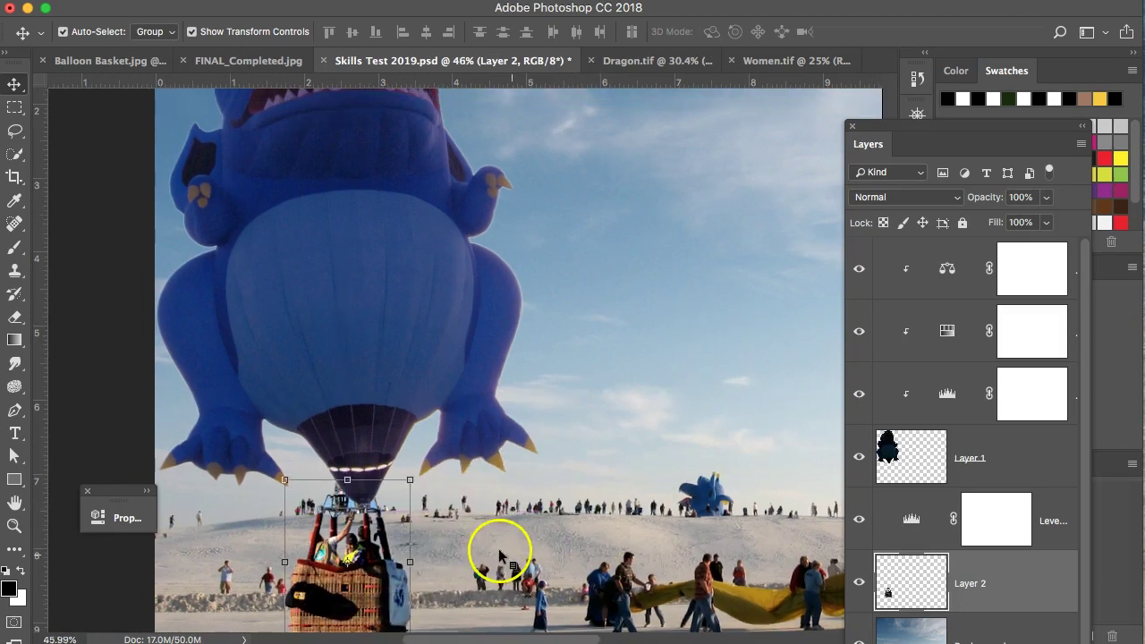
pyautogui.scroll(-1, 501, 552)
pyautogui.scroll(-1, 503, 553)
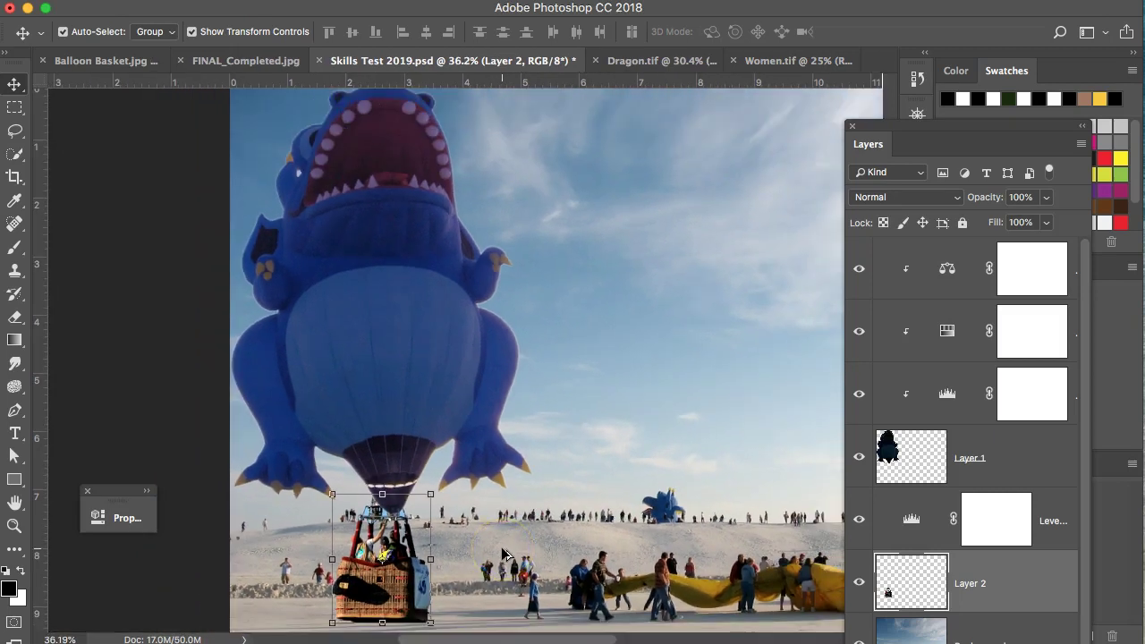
pyautogui.scroll(-2, 503, 553)
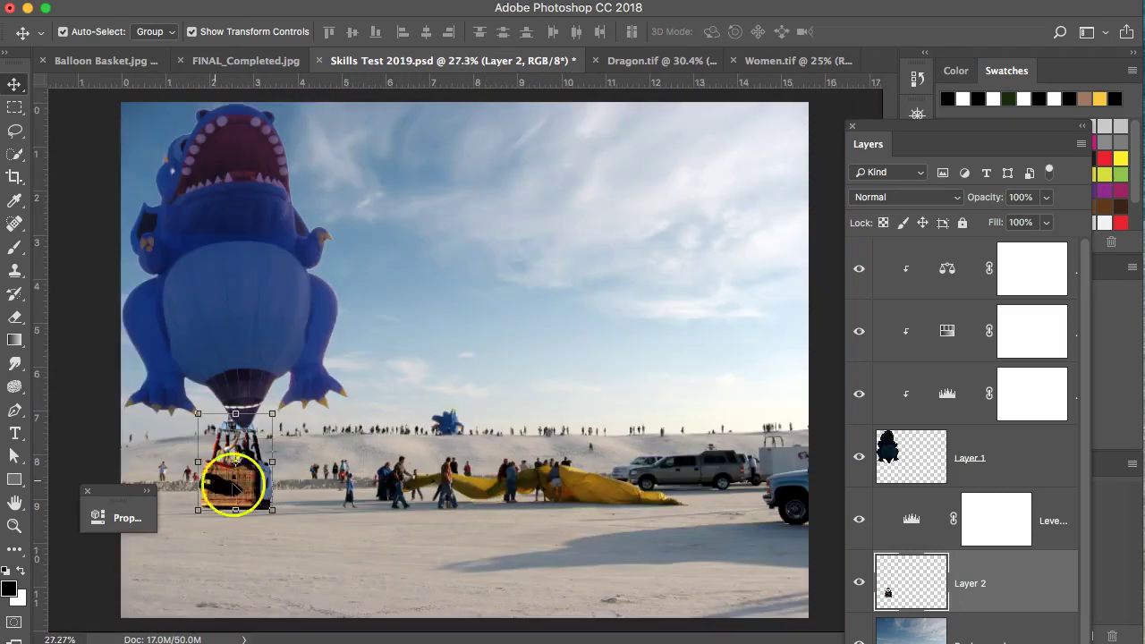
# Try to scale the basket down to about 68.5%, comparing its size with FINAL_Completed.jpg
pyautogui.click(214, 60)
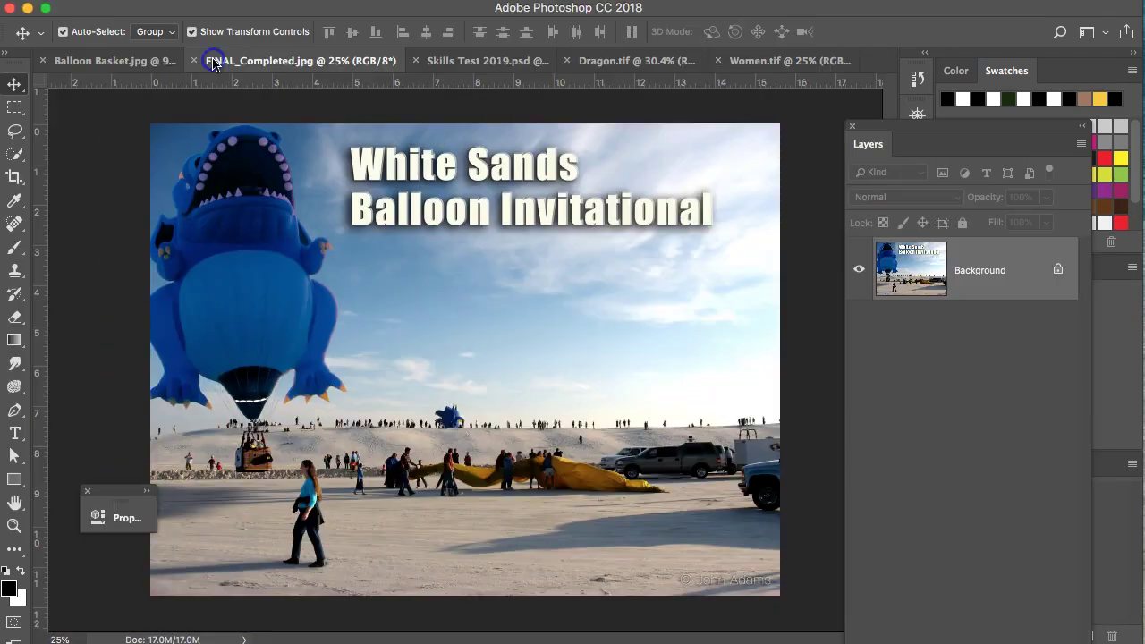
pyautogui.click(455, 59)
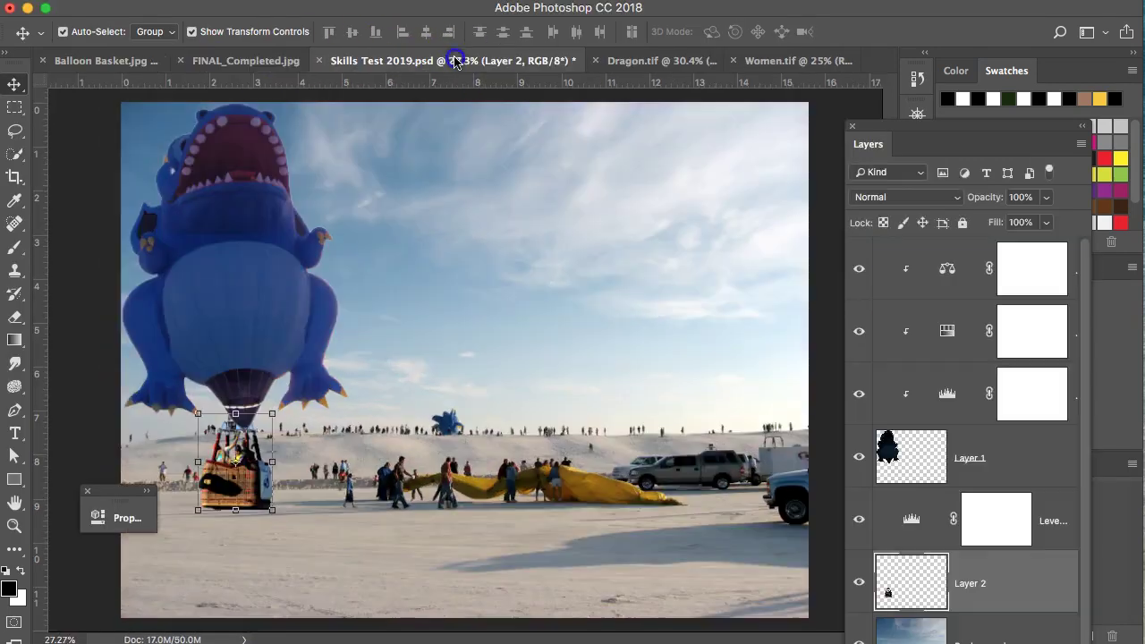
pyautogui.moveTo(269, 510); pyautogui.dragTo(247, 499)
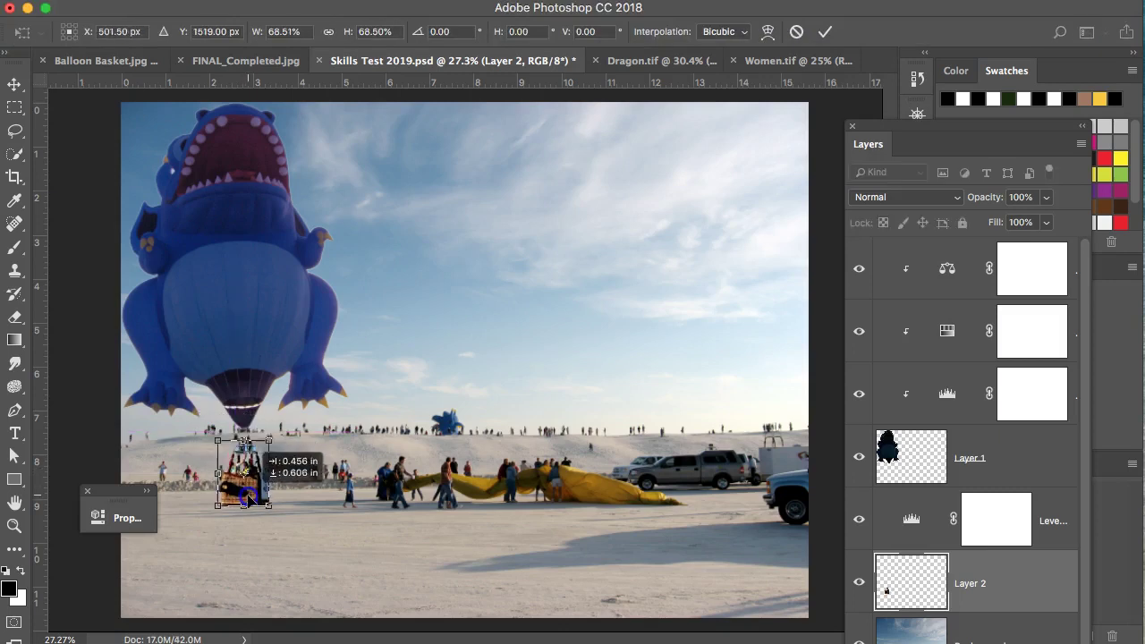
pyautogui.click(238, 61)
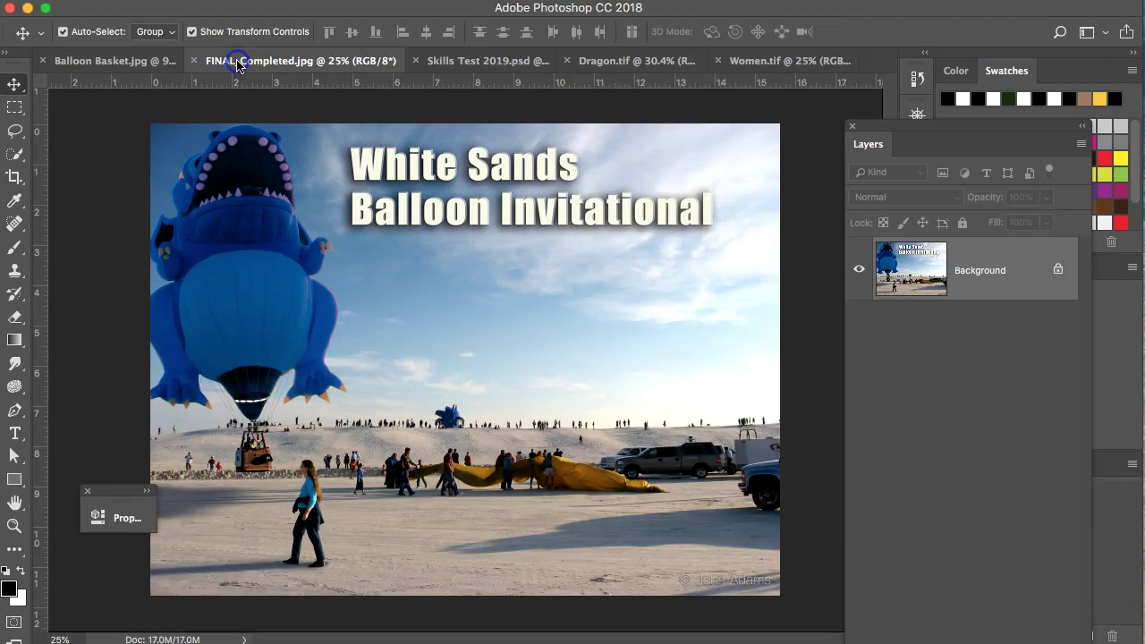
pyautogui.click(452, 61)
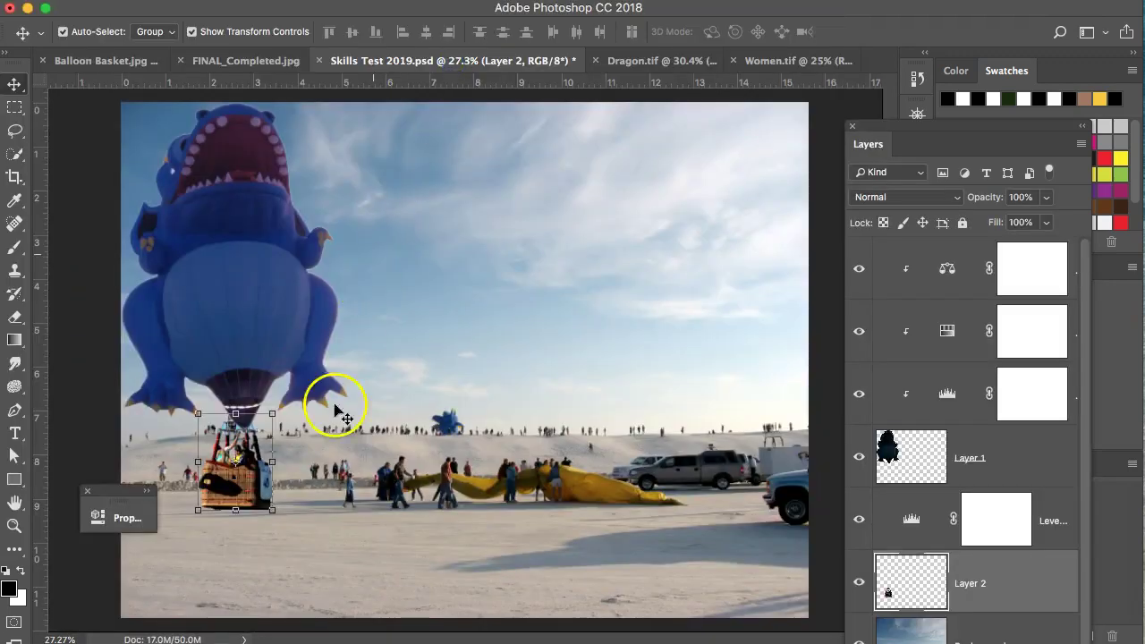
# Scale the basket to about 93% and position it centred beneath the balloon's cone
pyautogui.moveTo(273, 511); pyautogui.dragTo(267, 503)
pyautogui.moveTo(222, 452); pyautogui.dragTo(255, 484)
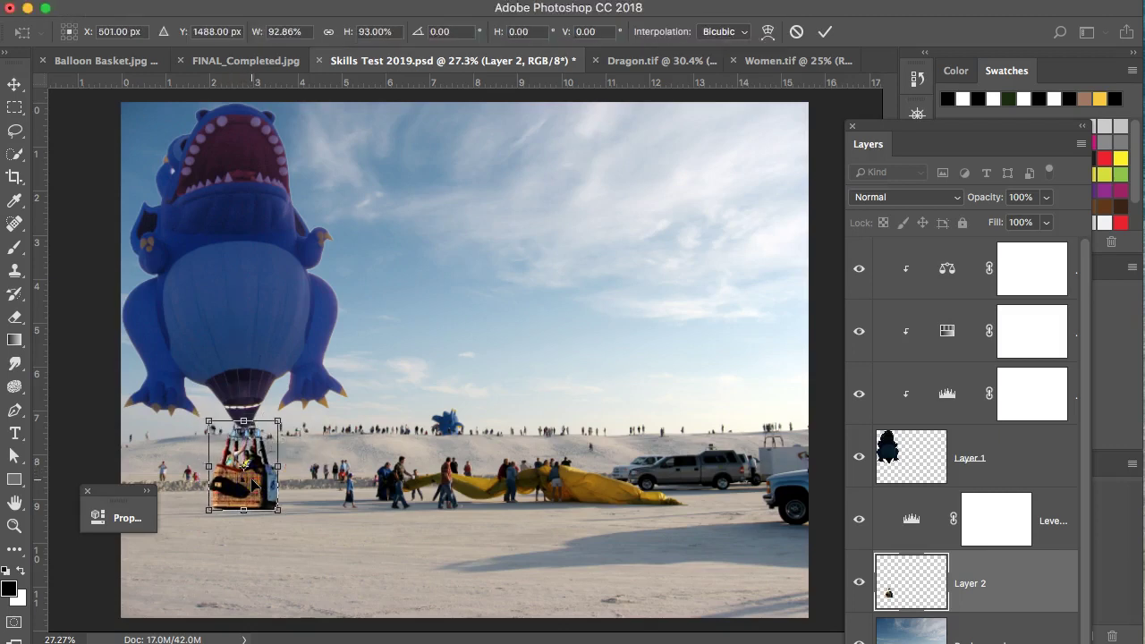
pyautogui.scroll(5, 253, 484)
pyautogui.click(214, 503)
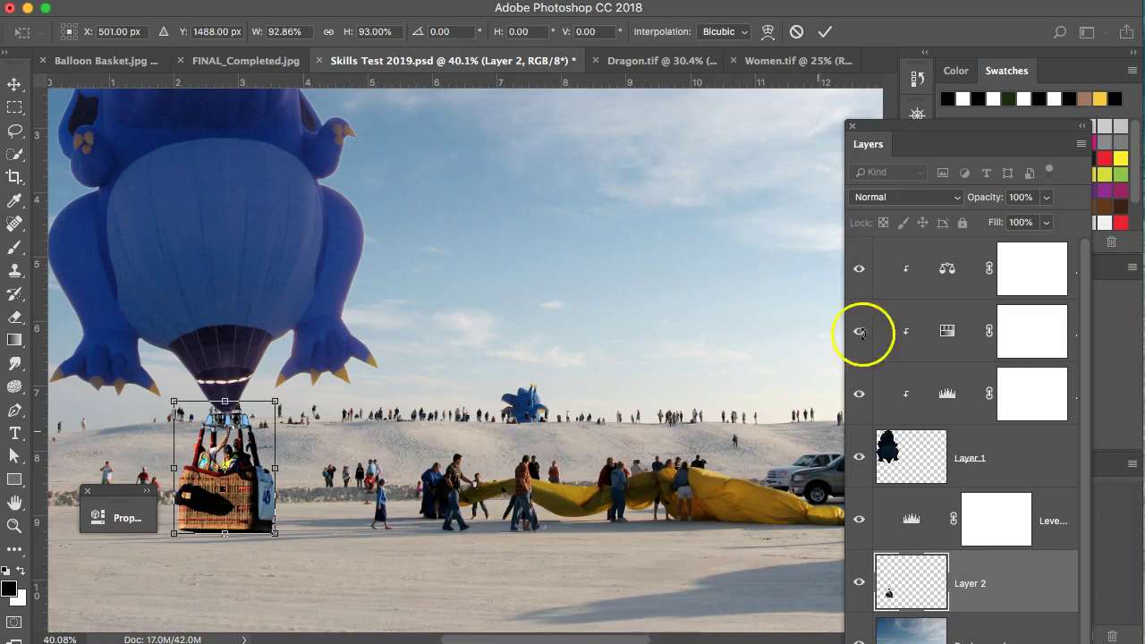
# Close the floating Layers panel and apply the basket's pending transformation
pyautogui.moveTo(912, 118); pyautogui.dragTo(922, 134)
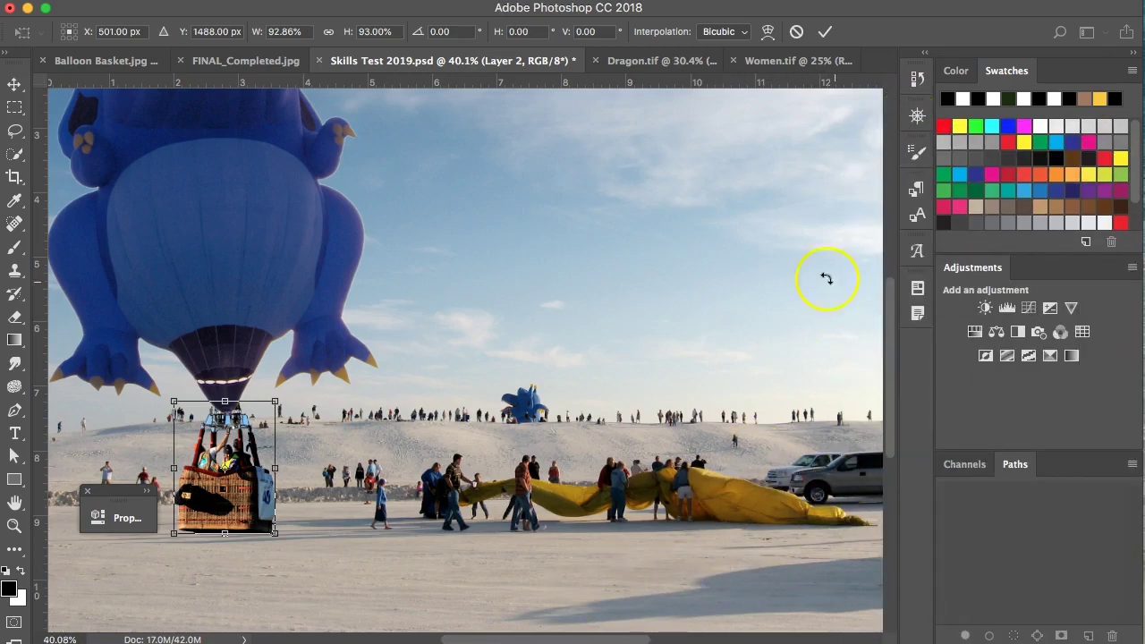
pyautogui.click(16, 84)
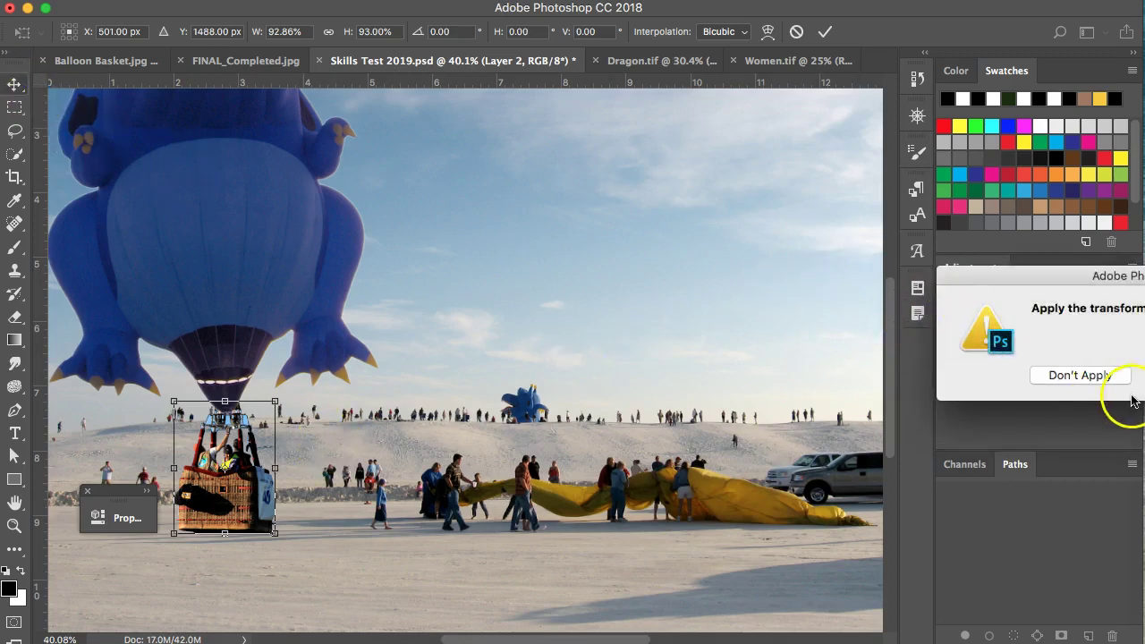
pyautogui.press('Return')
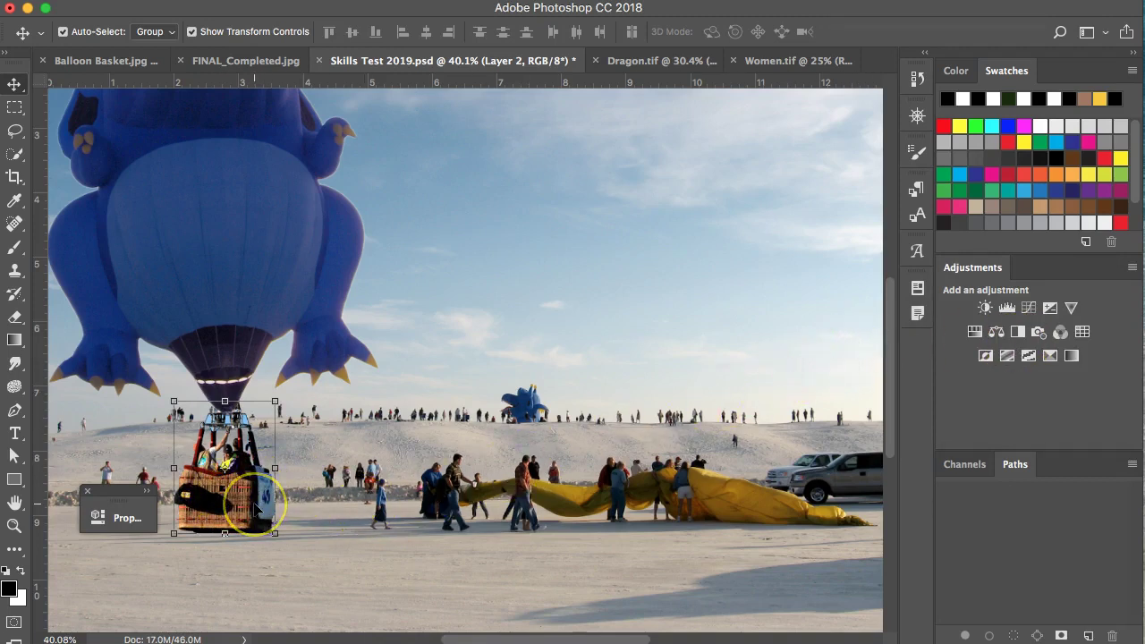
# Flip the basket layer horizontally
pyautogui.click(192, 2)
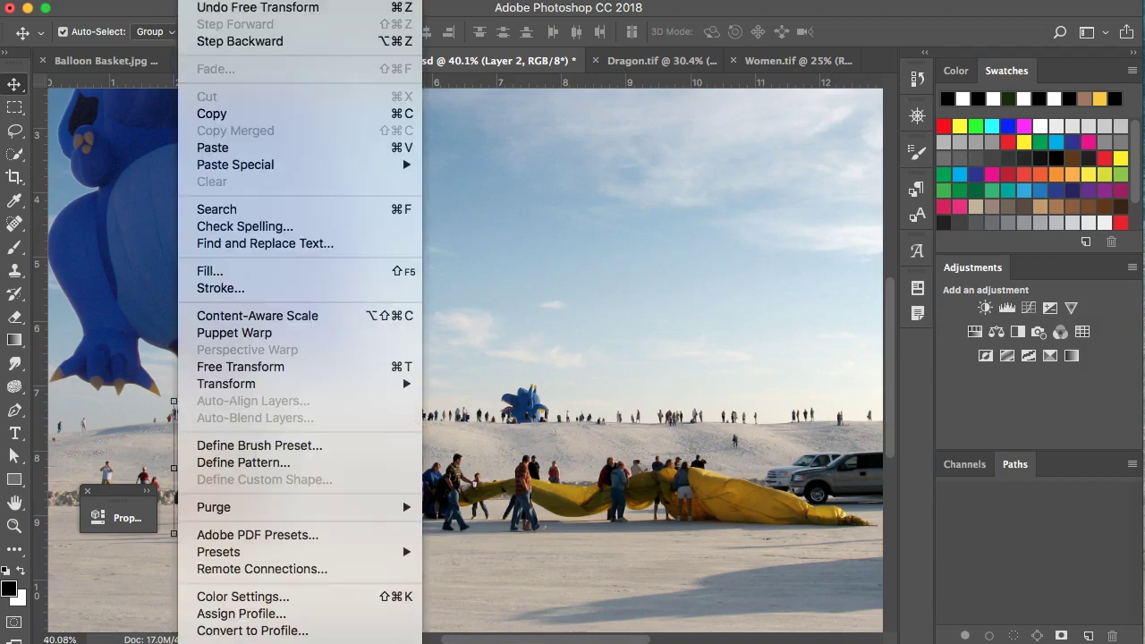
pyautogui.moveTo(202, 380)
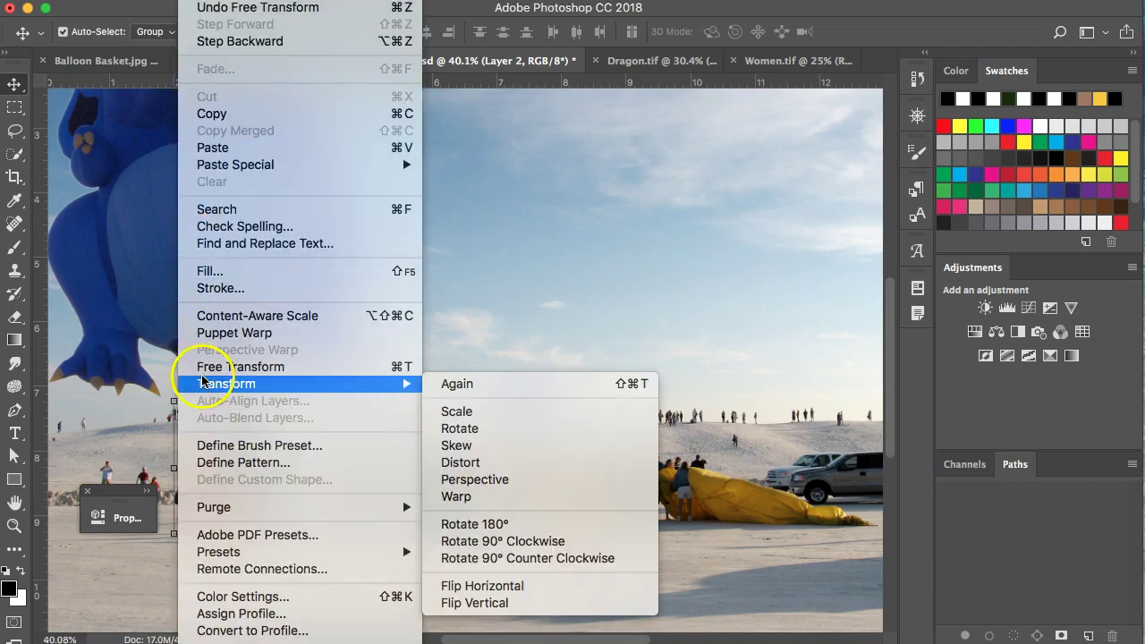
pyautogui.click(527, 588)
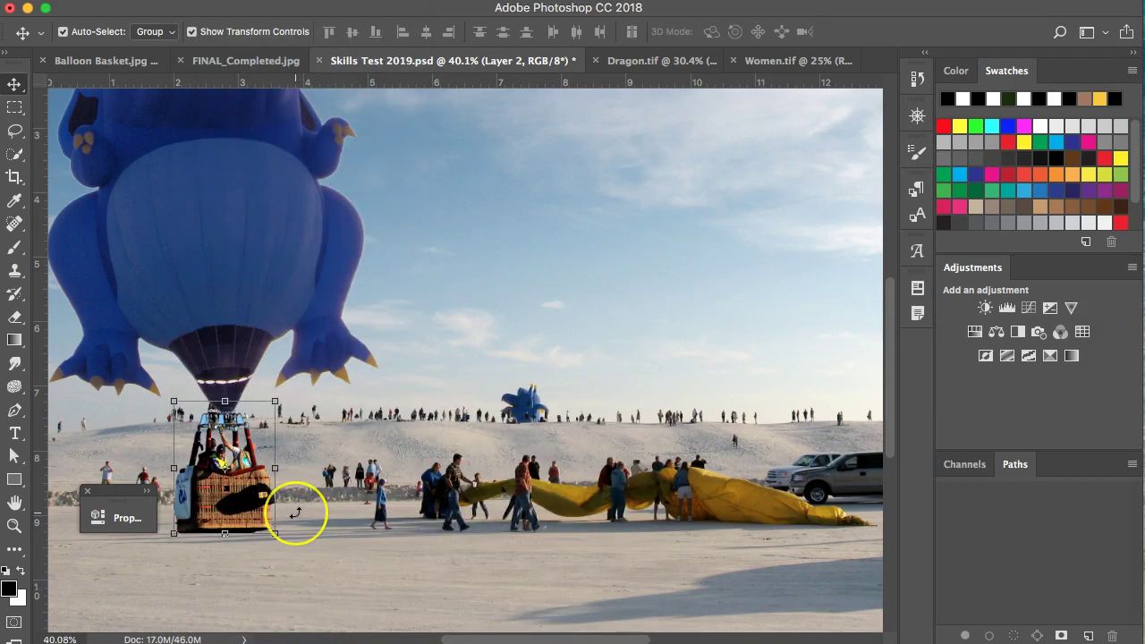
pyautogui.moveTo(290, 493); pyautogui.dragTo(290, 491)
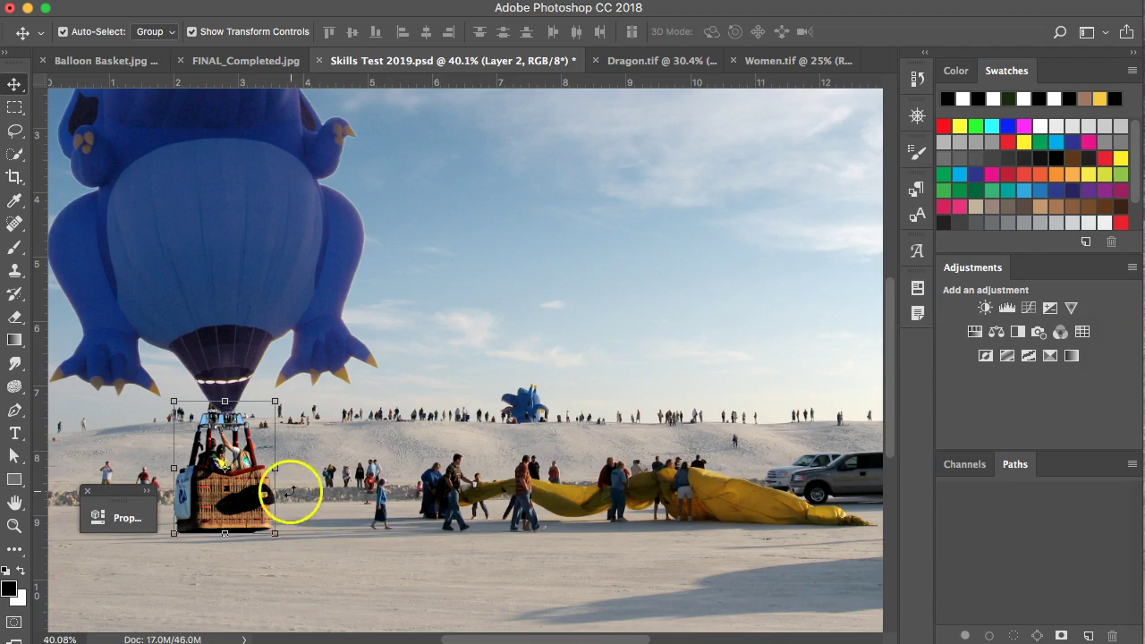
# Try to reduce the flipped basket to about 77.6% and compare it with FINAL_Completed.jpg
pyautogui.moveTo(274, 534); pyautogui.dragTo(231, 497)
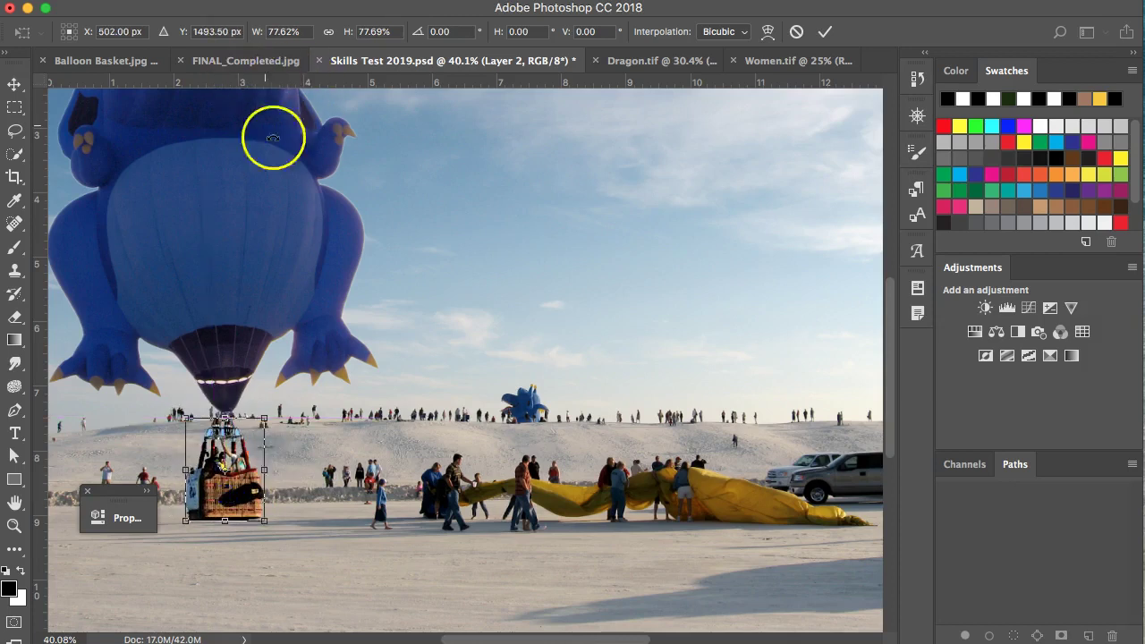
pyautogui.scroll(-2, 313, 181)
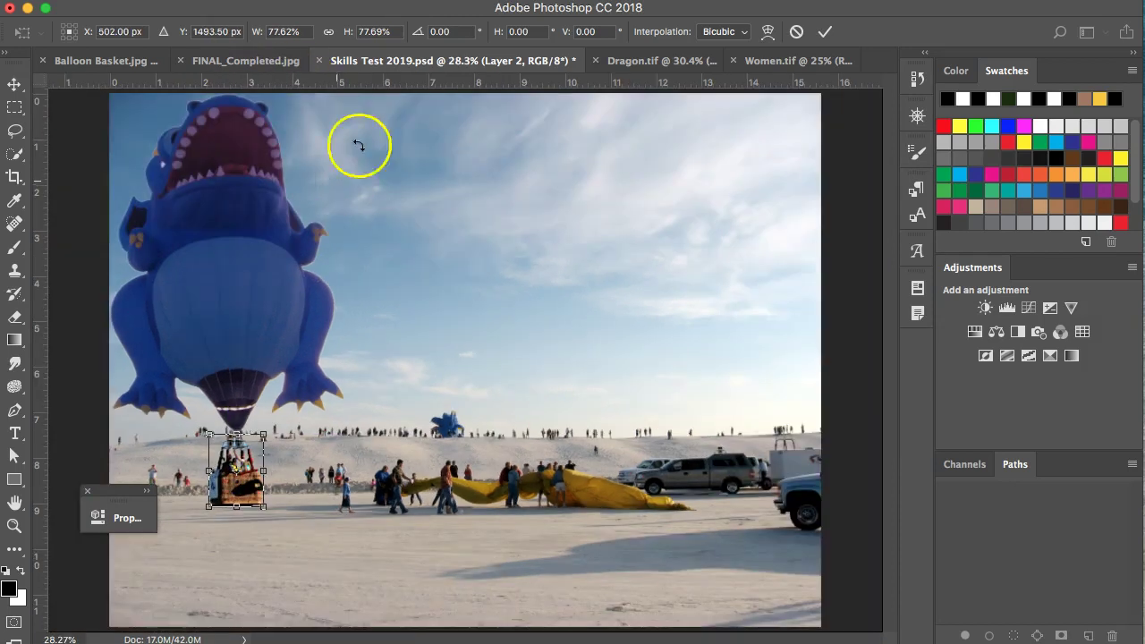
pyautogui.click(251, 62)
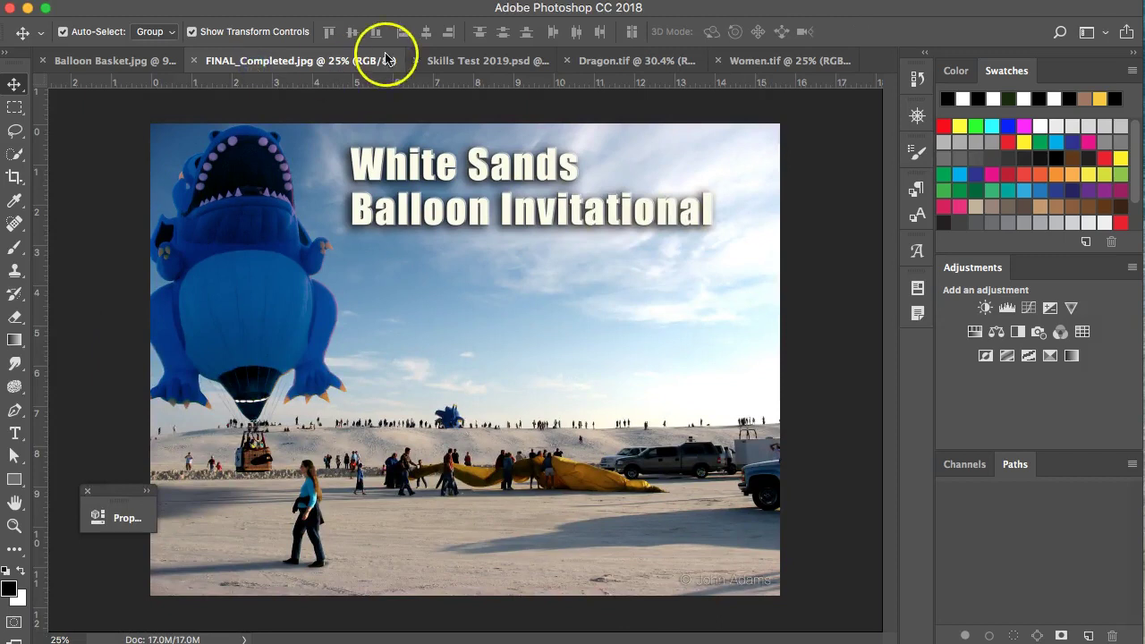
pyautogui.click(497, 62)
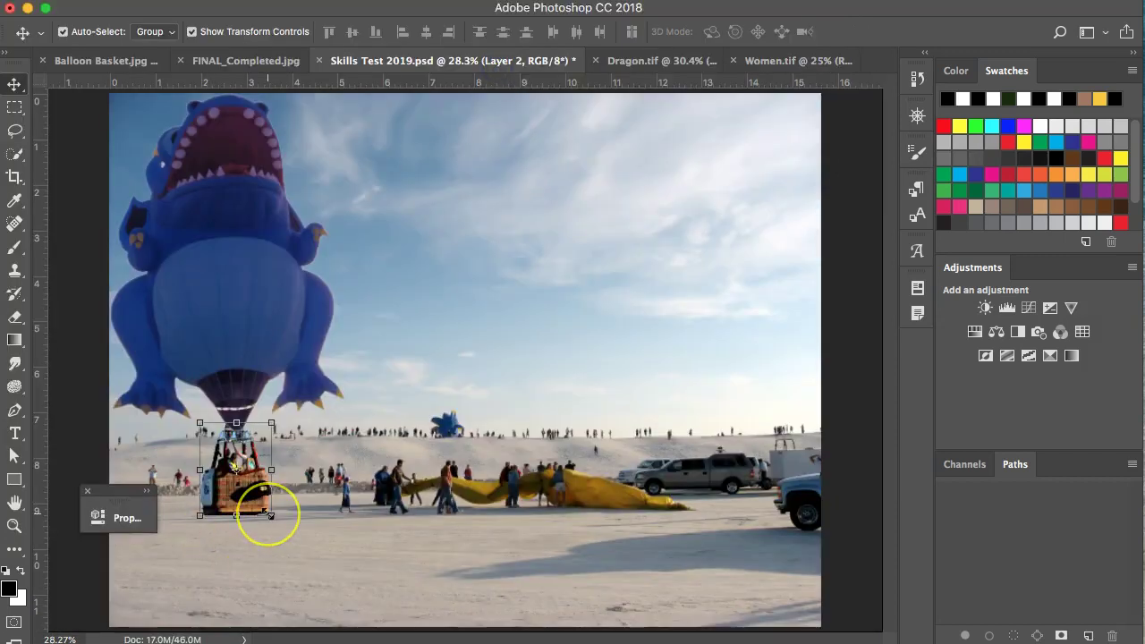
# Scale the flipped basket to about 68% wide by 78% high and centre it beneath the balloon's cone
pyautogui.moveTo(270, 516); pyautogui.dragTo(257, 505)
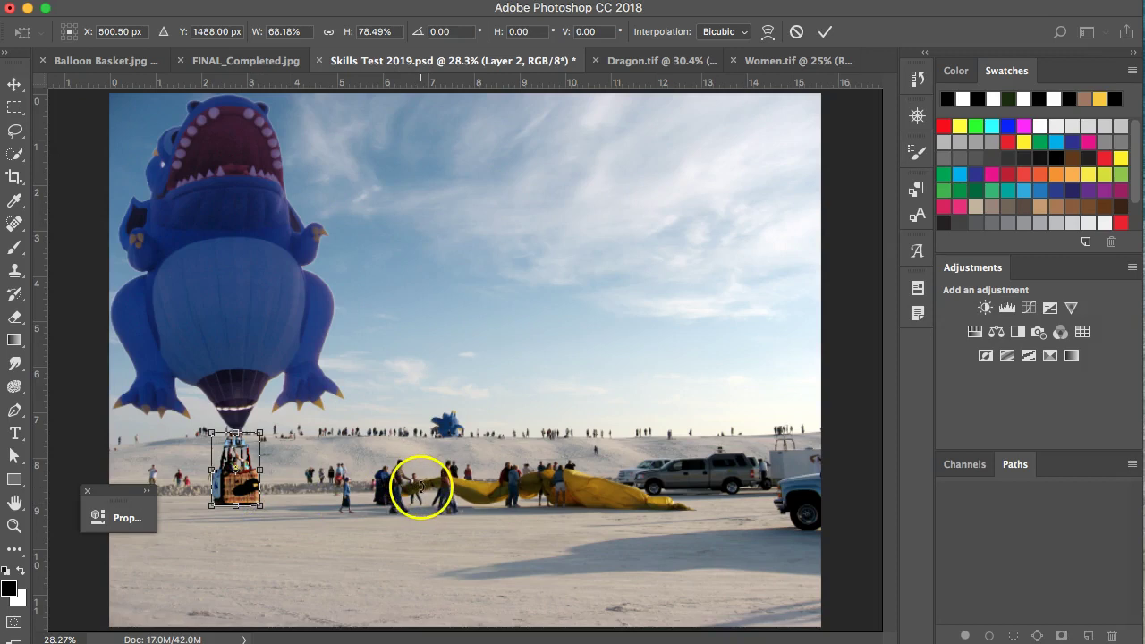
pyautogui.scroll(5, 266, 506)
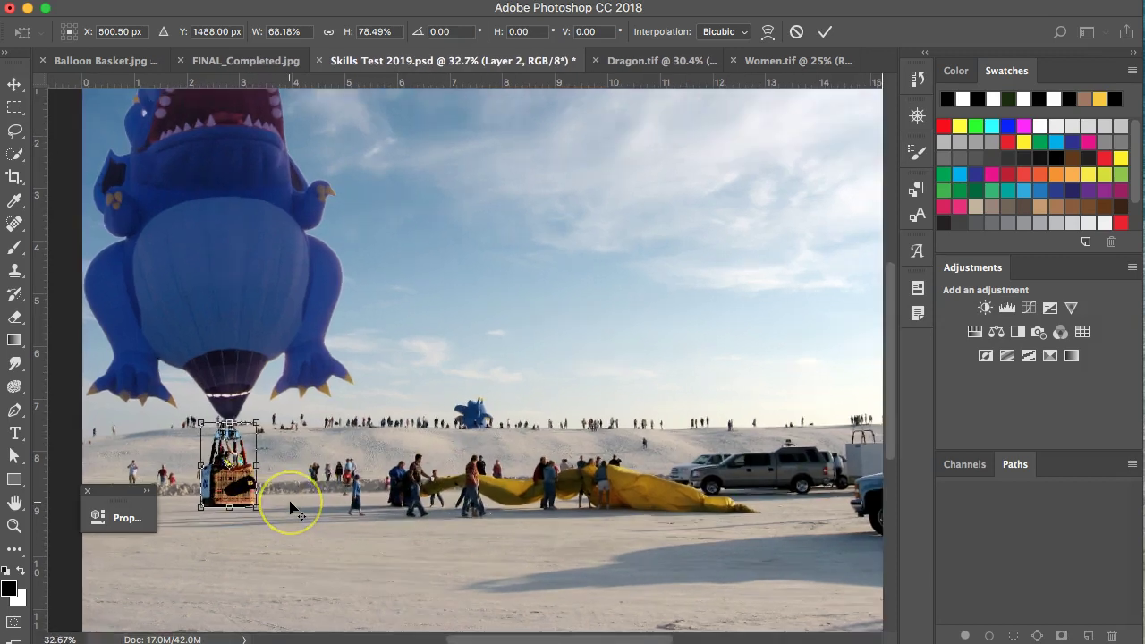
pyautogui.scroll(4, 291, 507)
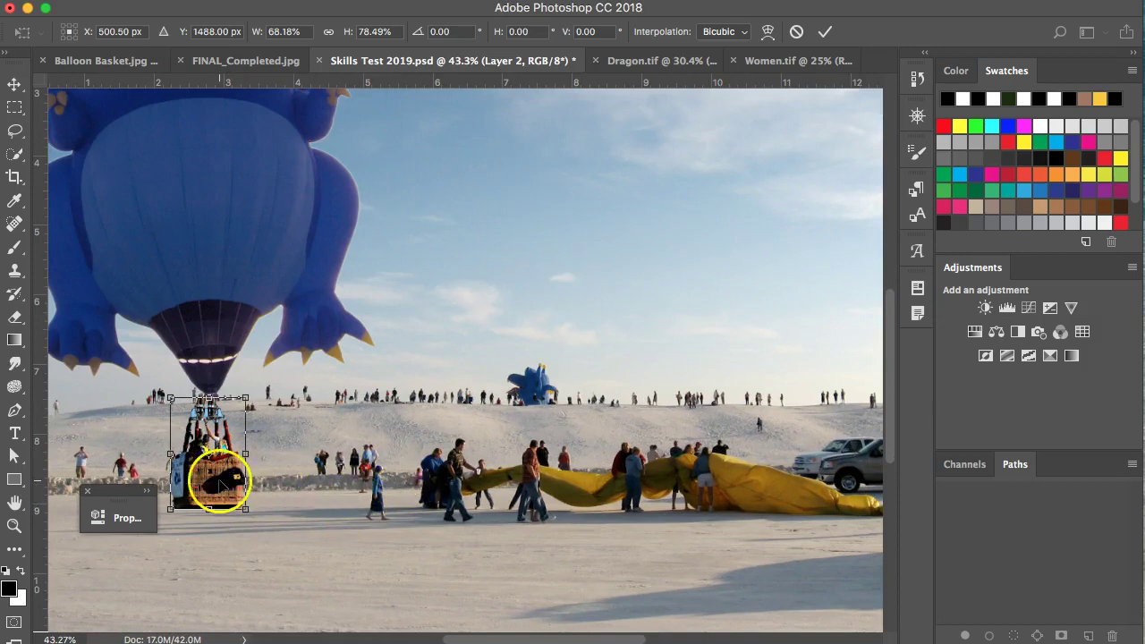
pyautogui.moveTo(218, 482); pyautogui.dragTo(224, 486)
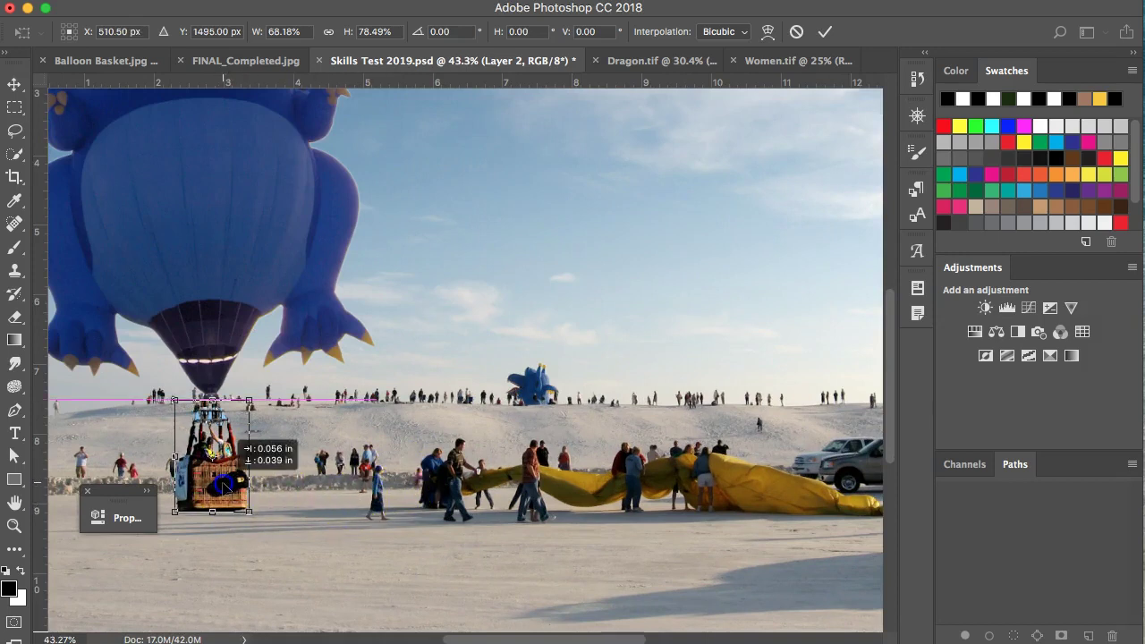
pyautogui.click(303, 483)
pyautogui.scroll(-5, 315, 478)
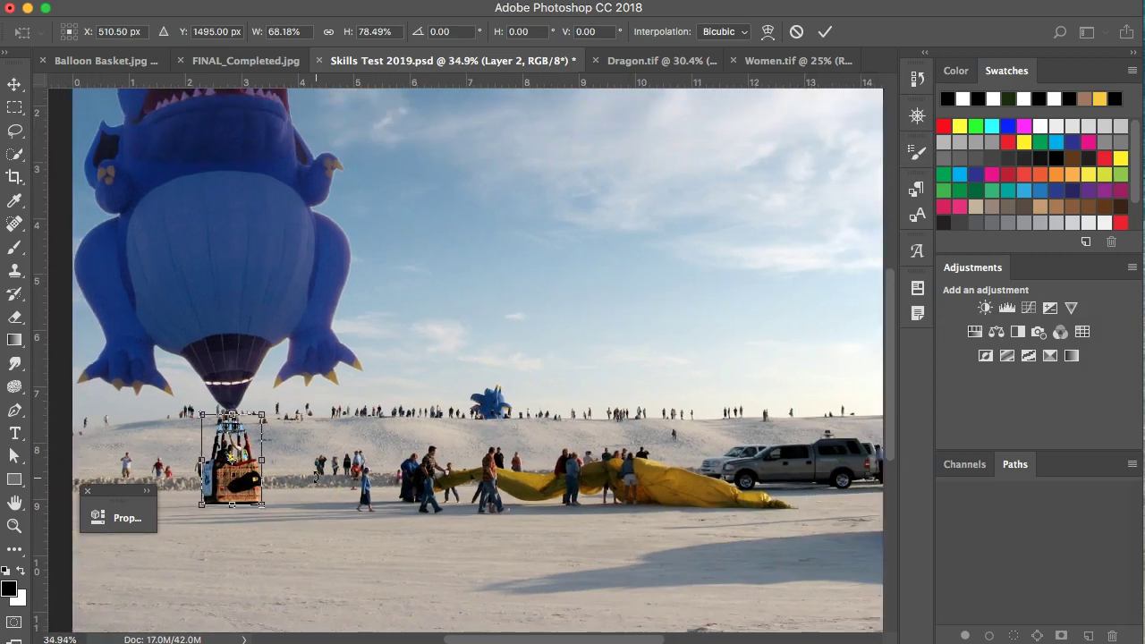
pyautogui.scroll(-1, 315, 477)
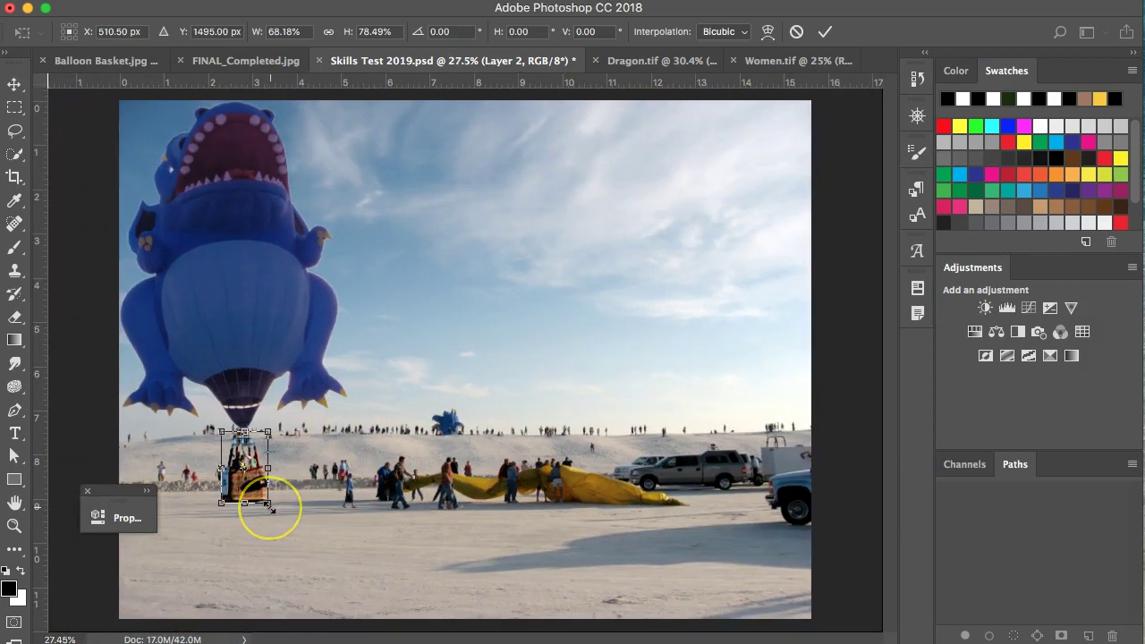
# Reduce the basket further to about 61% wide by 70% high and apply the transformation
pyautogui.scroll(1, 271, 507)
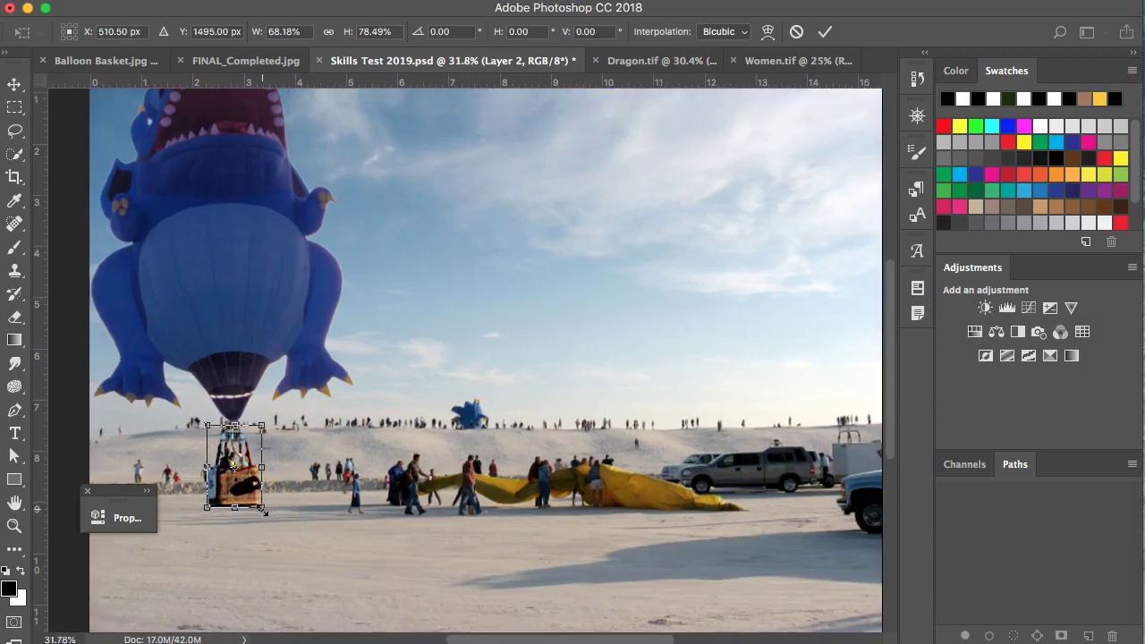
pyautogui.moveTo(261, 507); pyautogui.dragTo(257, 503)
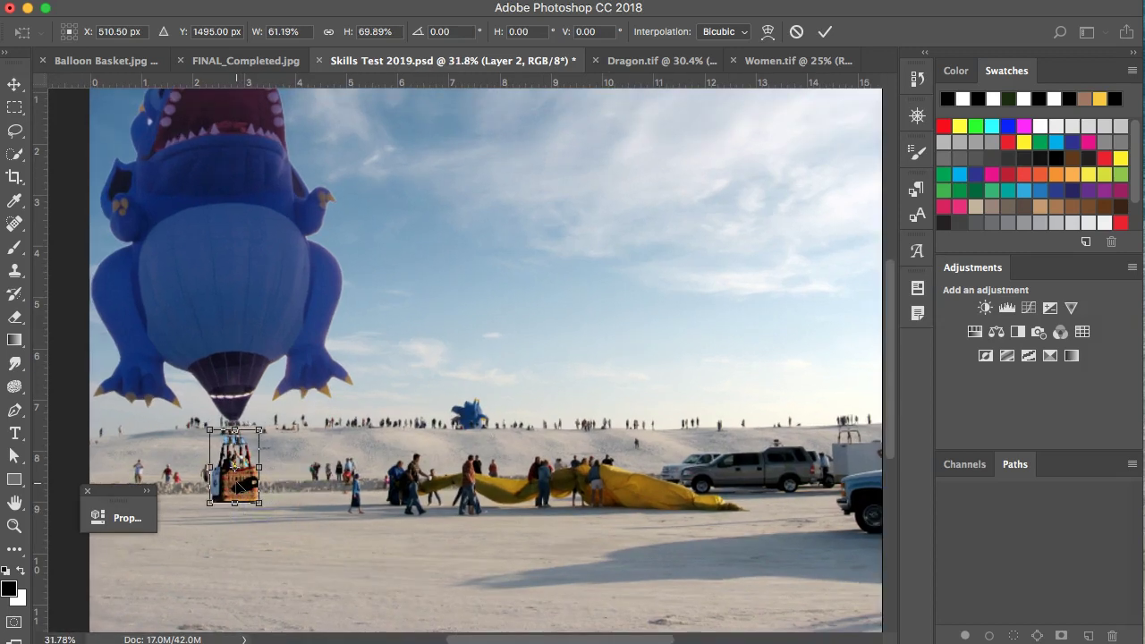
pyautogui.press('Return')
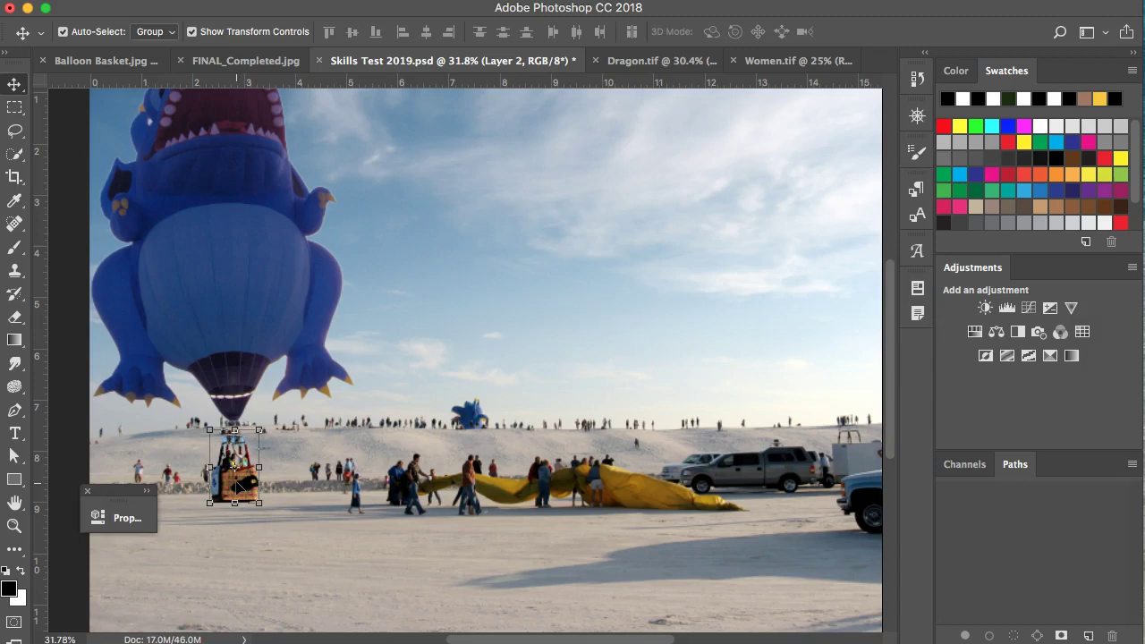
# Erase the leftover blue sky from the gaps in the basket's burner frame with the Magic Eraser at a tolerance of 32
pyautogui.scroll(4, 238, 486)
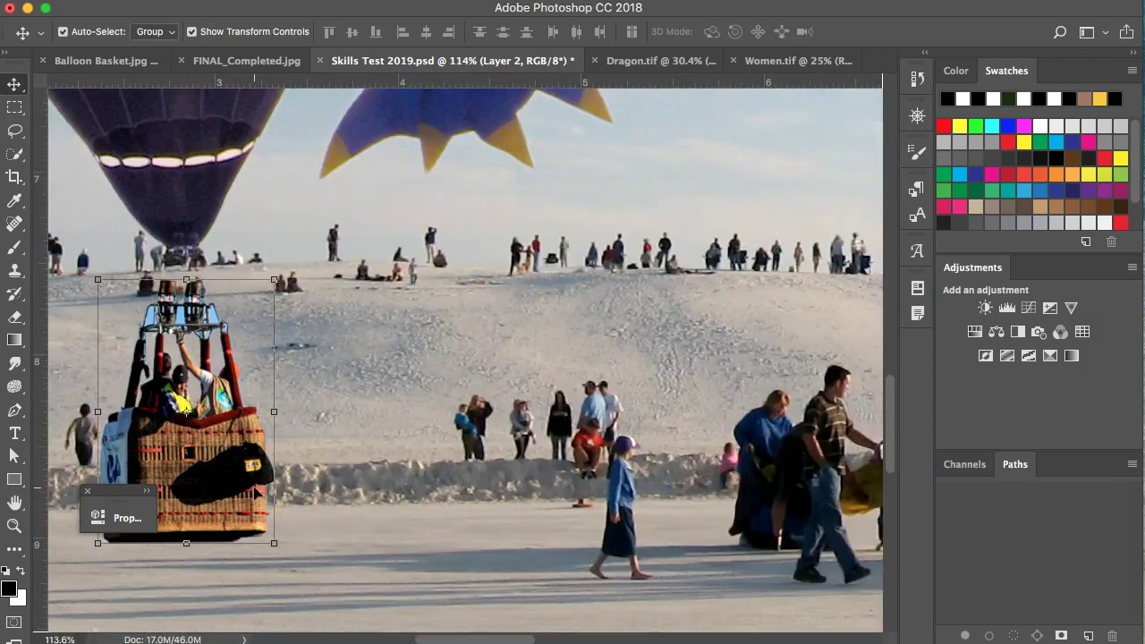
pyautogui.moveTo(215, 449); pyautogui.dragTo(379, 478)
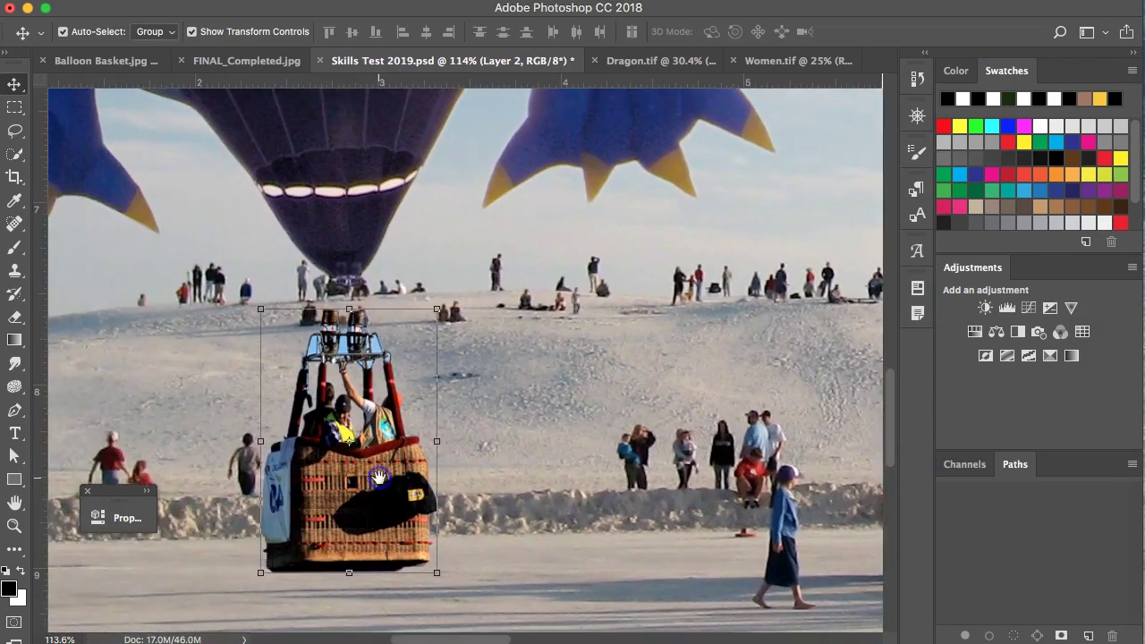
pyautogui.scroll(2, 381, 481)
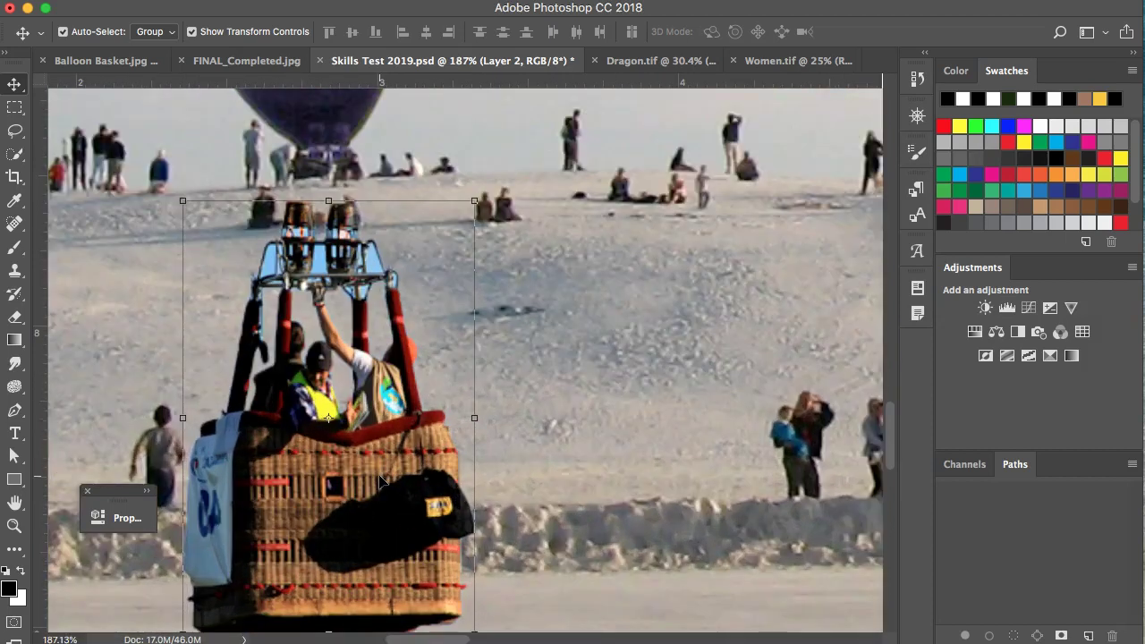
pyautogui.click(15, 318)
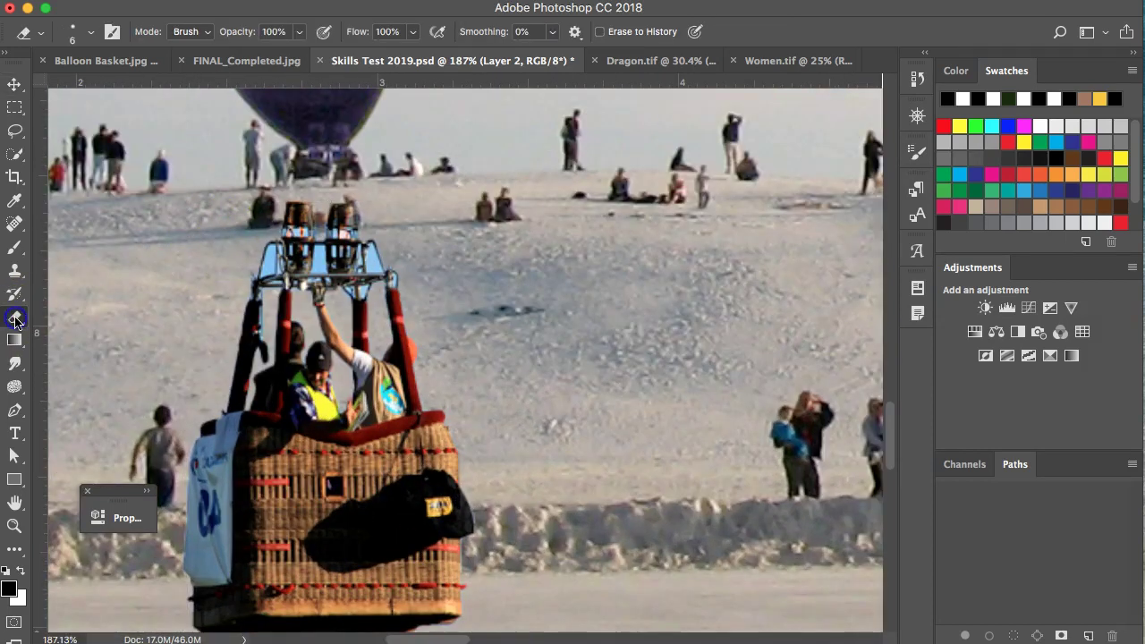
pyautogui.moveTo(265, 256); pyautogui.dragTo(266, 258)
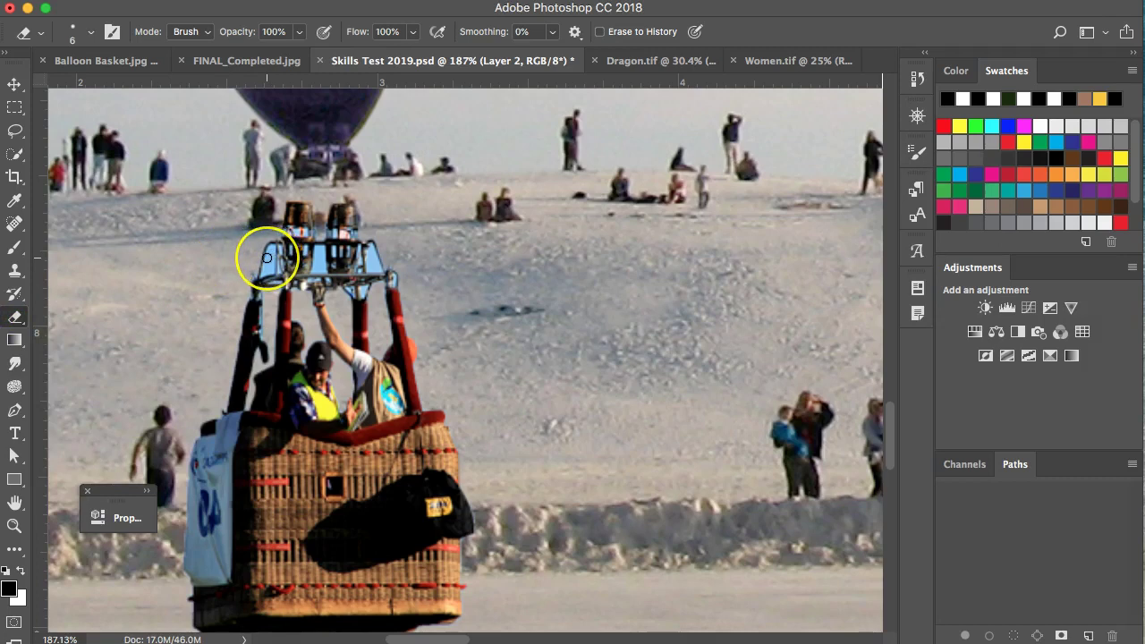
pyautogui.click(22, 322)
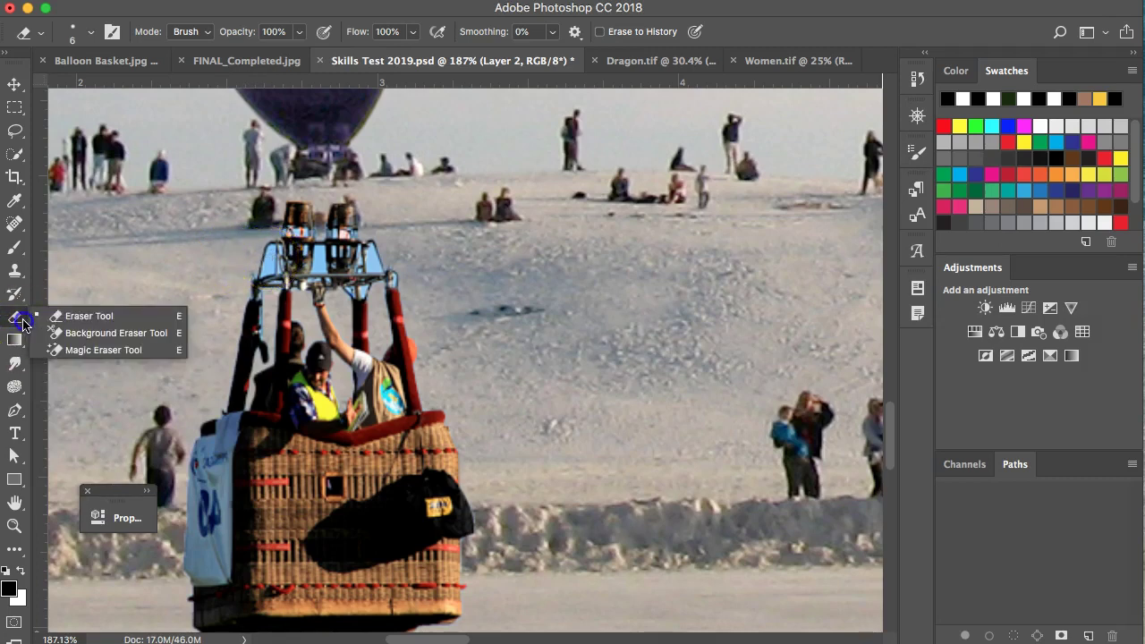
pyautogui.click(90, 350)
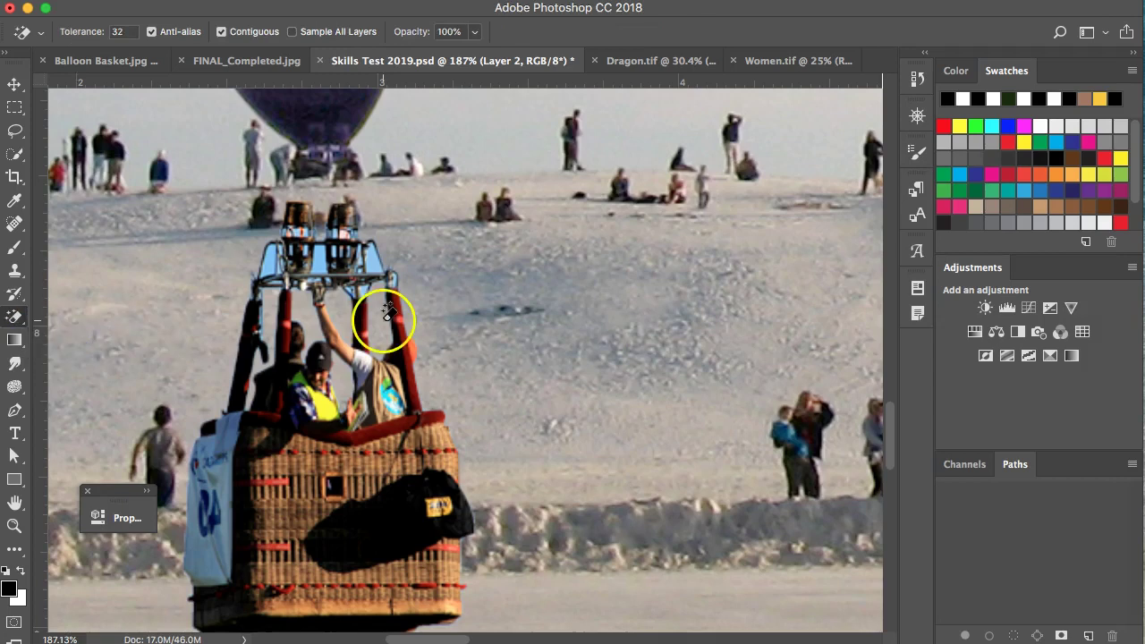
pyautogui.scroll(5, 387, 311)
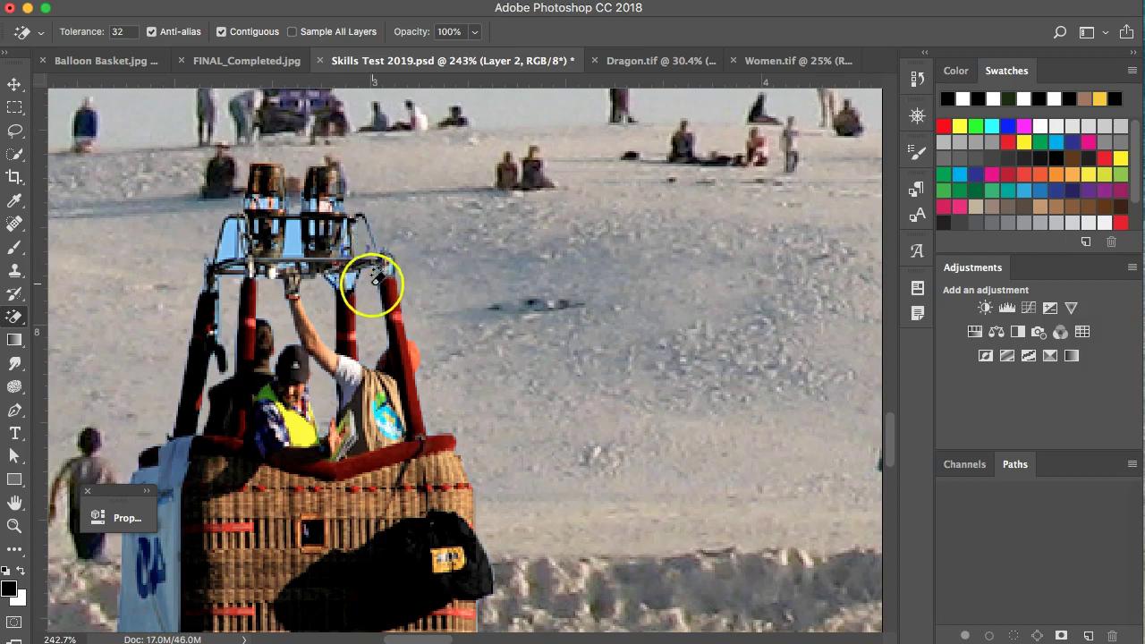
pyautogui.click(223, 253)
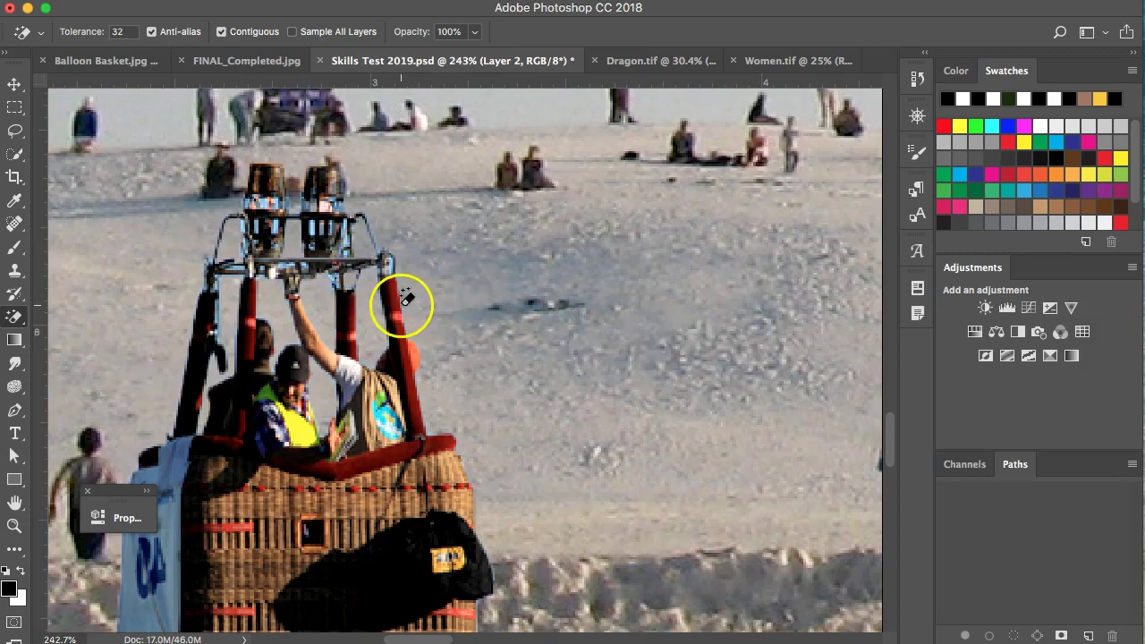
# Rename the basket's layer as Basket and the dinosaur balloon's layer as Dragon
pyautogui.scroll(-5, 396, 345)
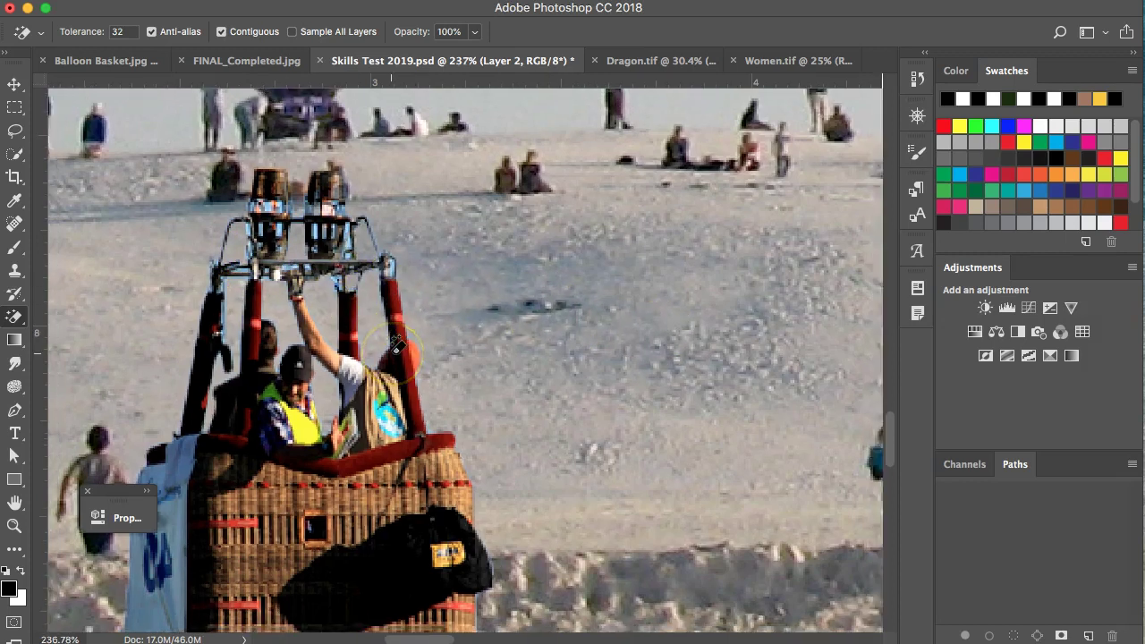
pyautogui.scroll(-4, 396, 345)
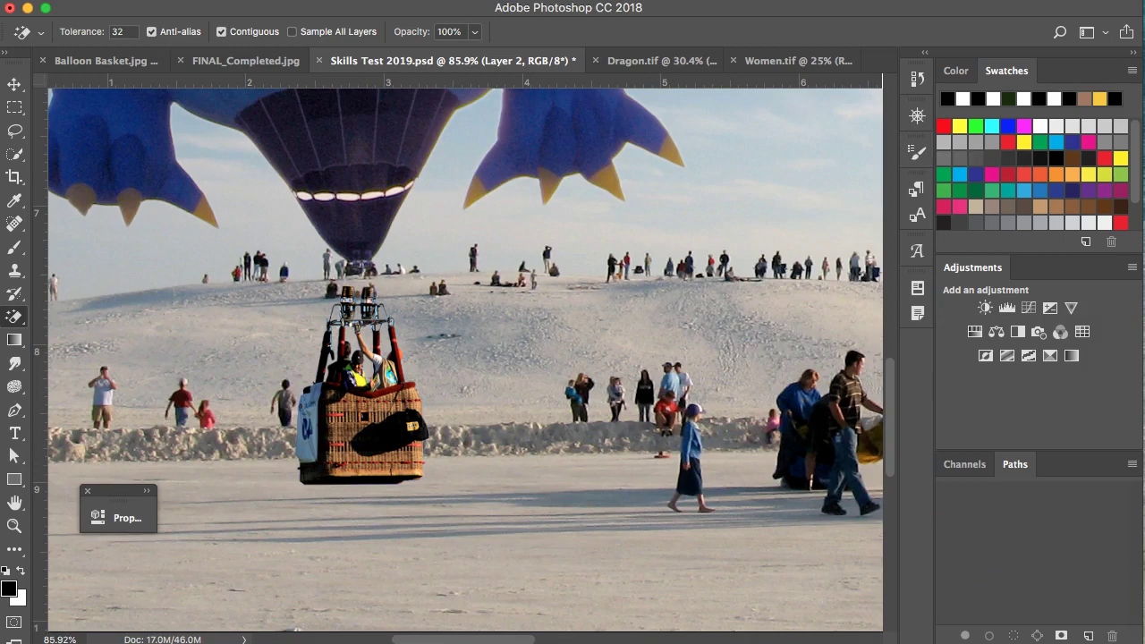
pyautogui.press('F7')
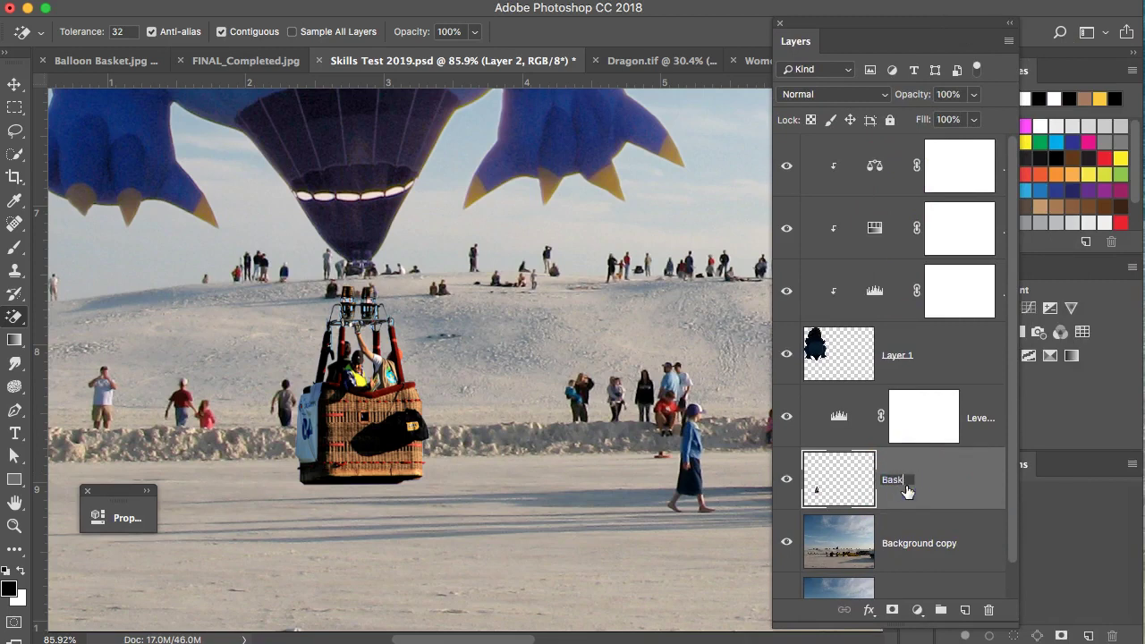
pyautogui.click(887, 359)
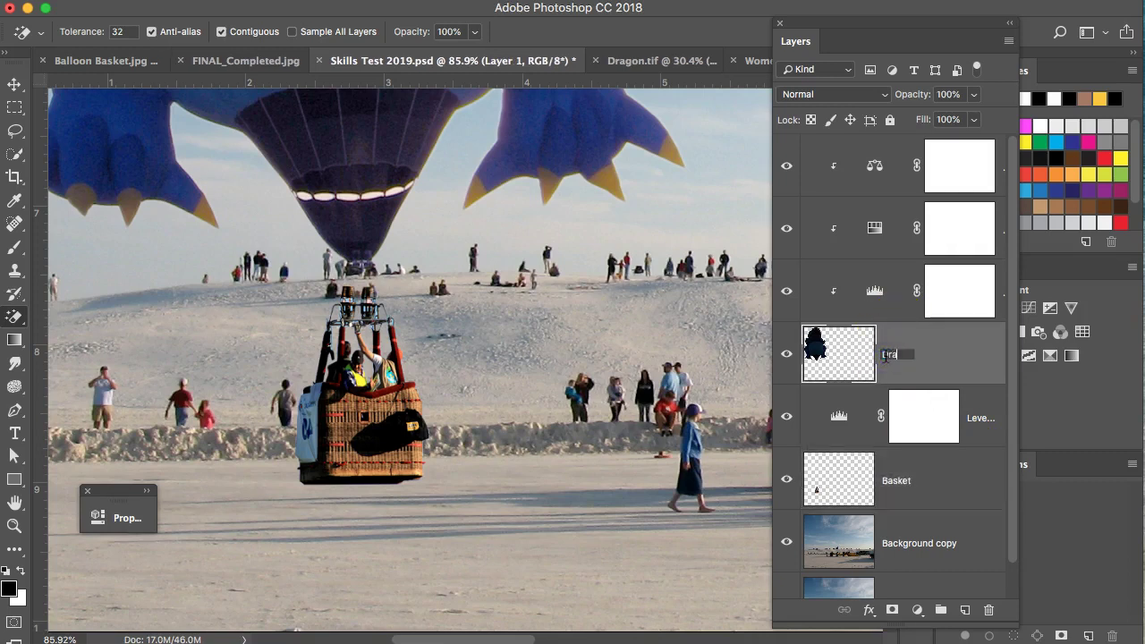
pyautogui.press('Return')
pyautogui.scroll(-2, 915, 474)
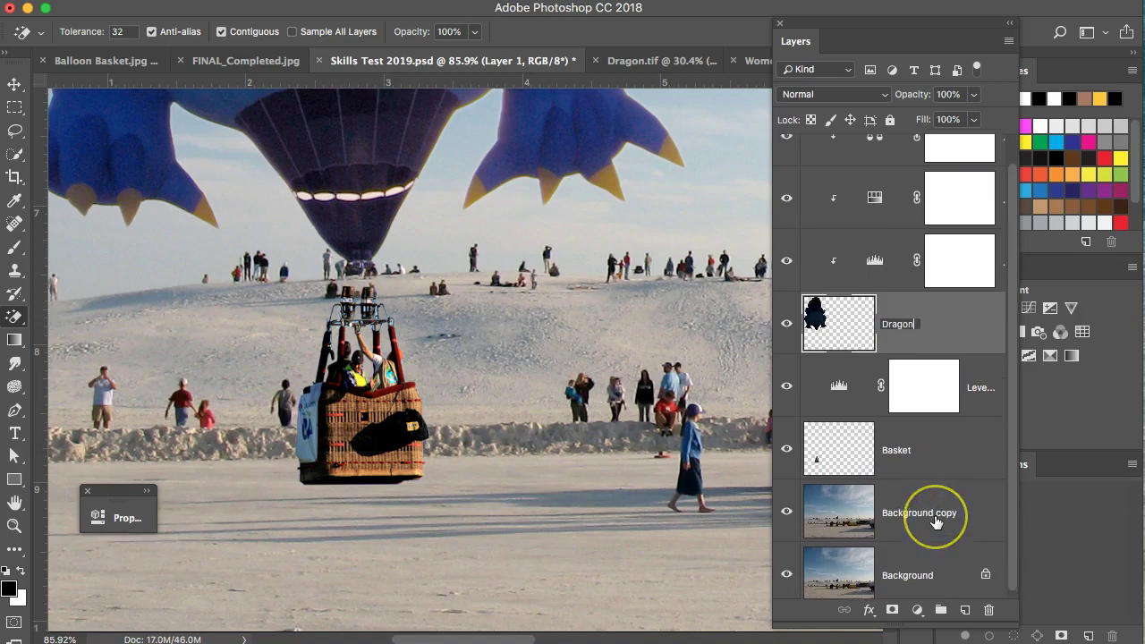
pyautogui.scroll(2, 935, 522)
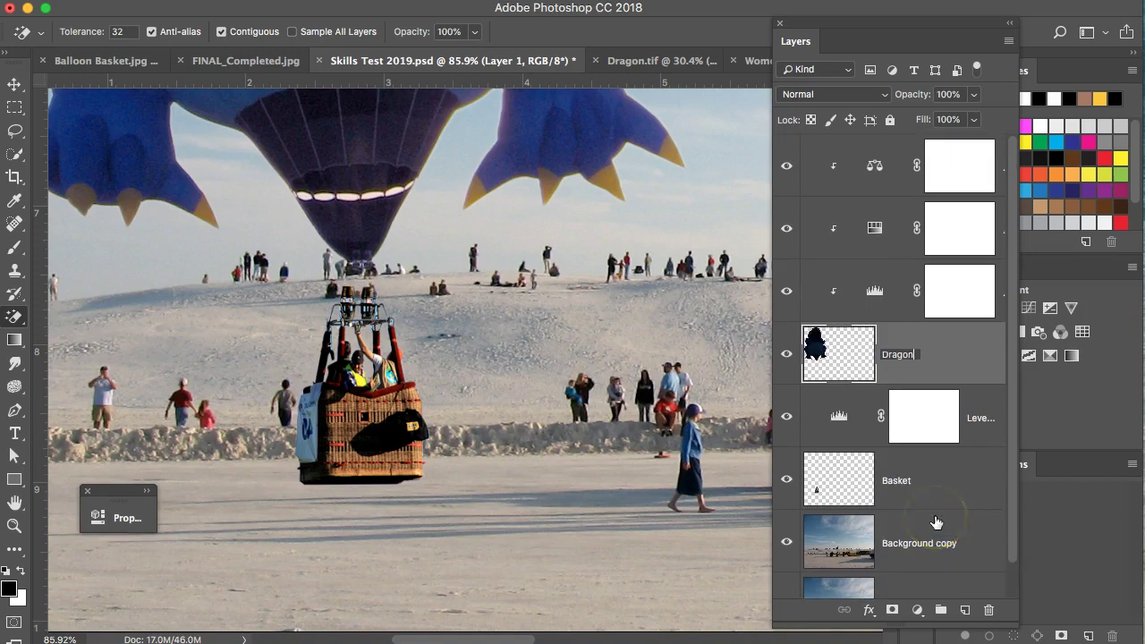
pyautogui.click(944, 347)
# Add a new empty layer directly above the Basket layer and switch to the Brush tool
pyautogui.click(959, 490)
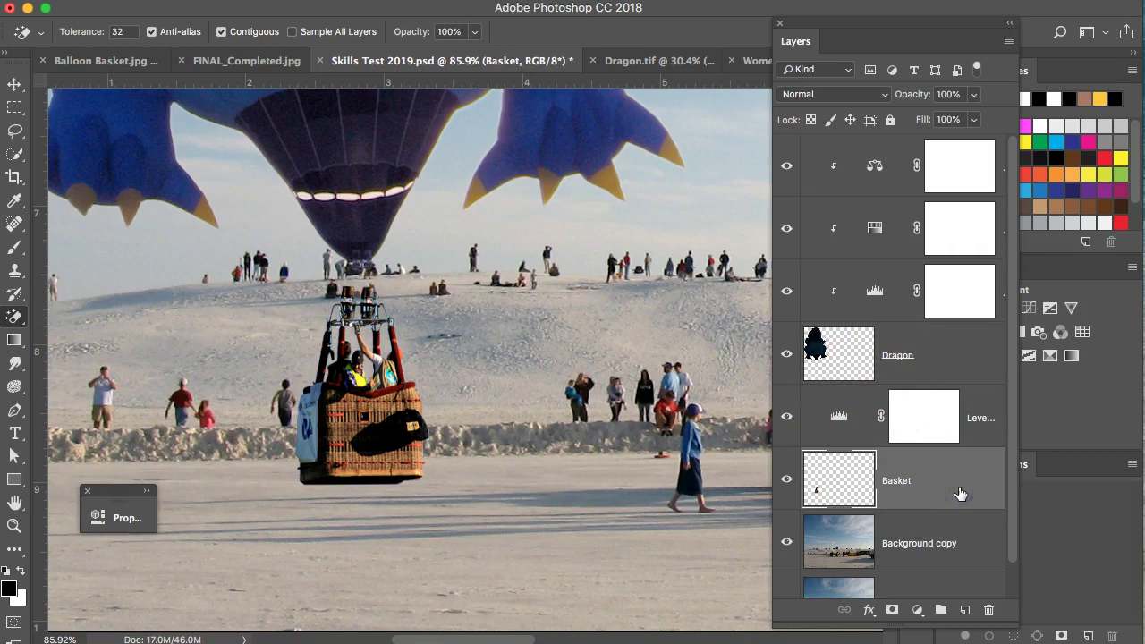
pyautogui.click(965, 609)
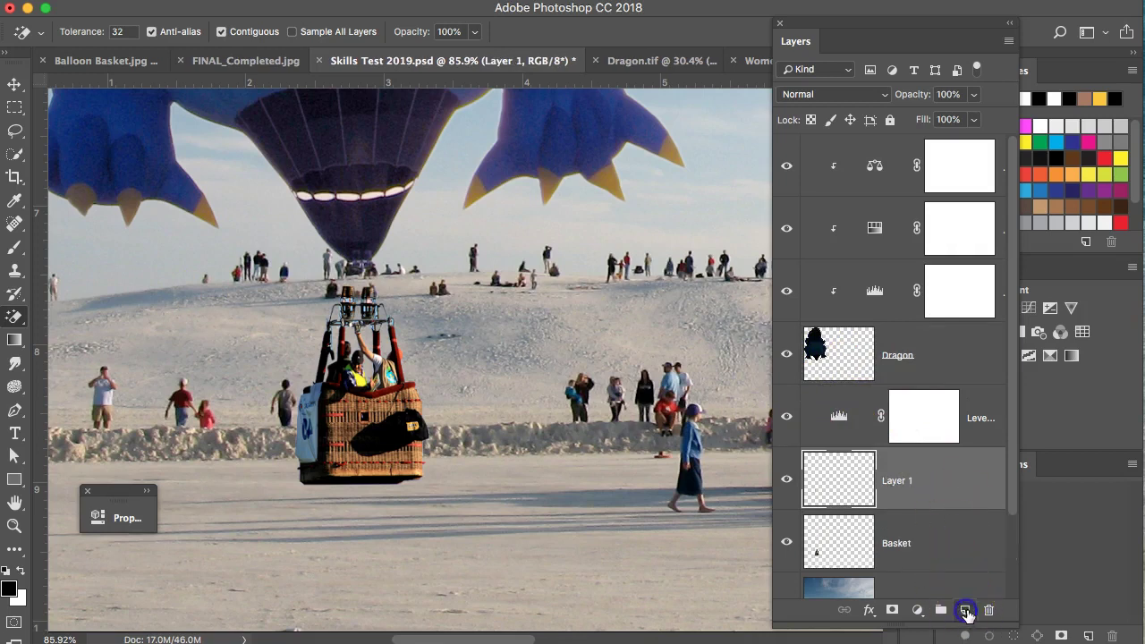
pyautogui.click(13, 251)
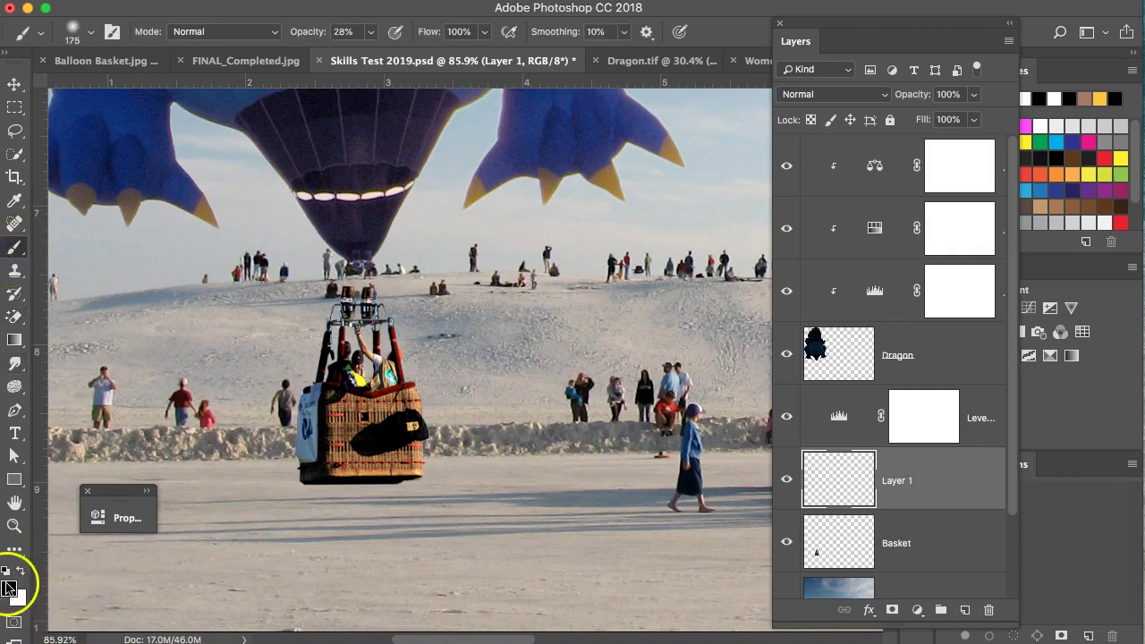
# Reduce the brush size to 1 px, checking it against the basket's uprights
pyautogui.moveTo(377, 415); pyautogui.dragTo(401, 367)
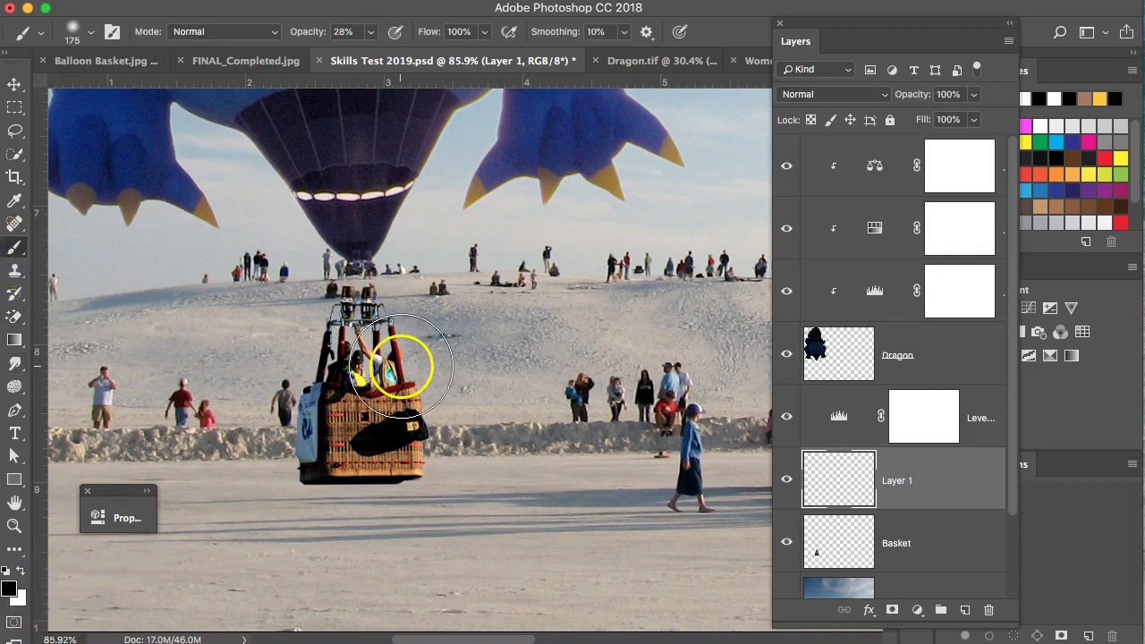
pyautogui.press(']')
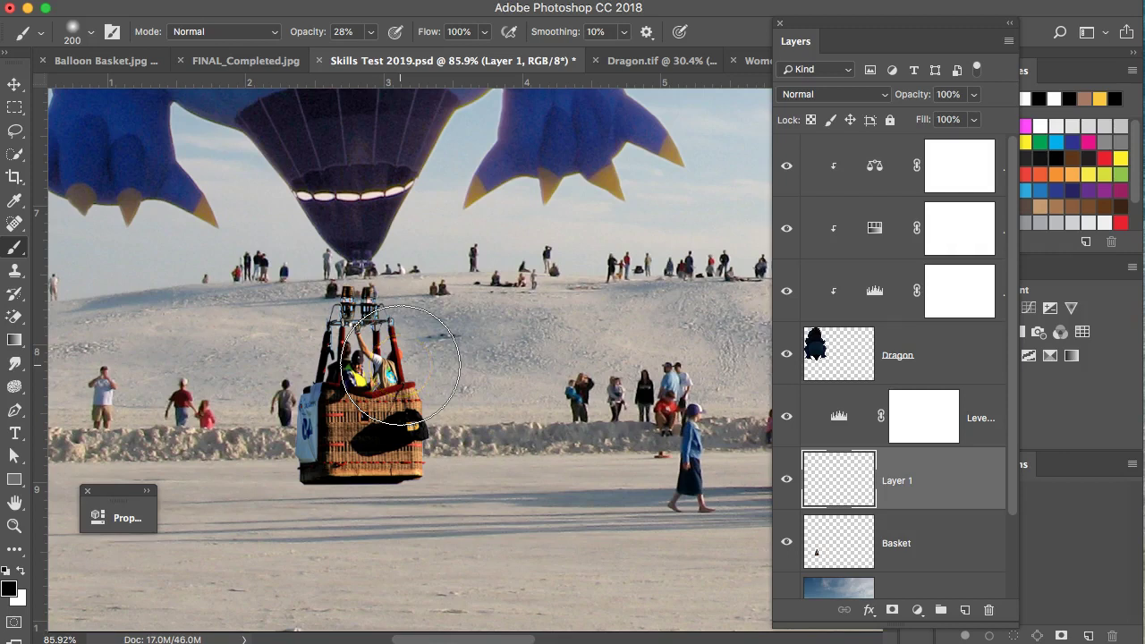
pyautogui.press('[')
pyautogui.press('[')
pyautogui.press('[')
pyautogui.press('[')
pyautogui.click(424, 340)
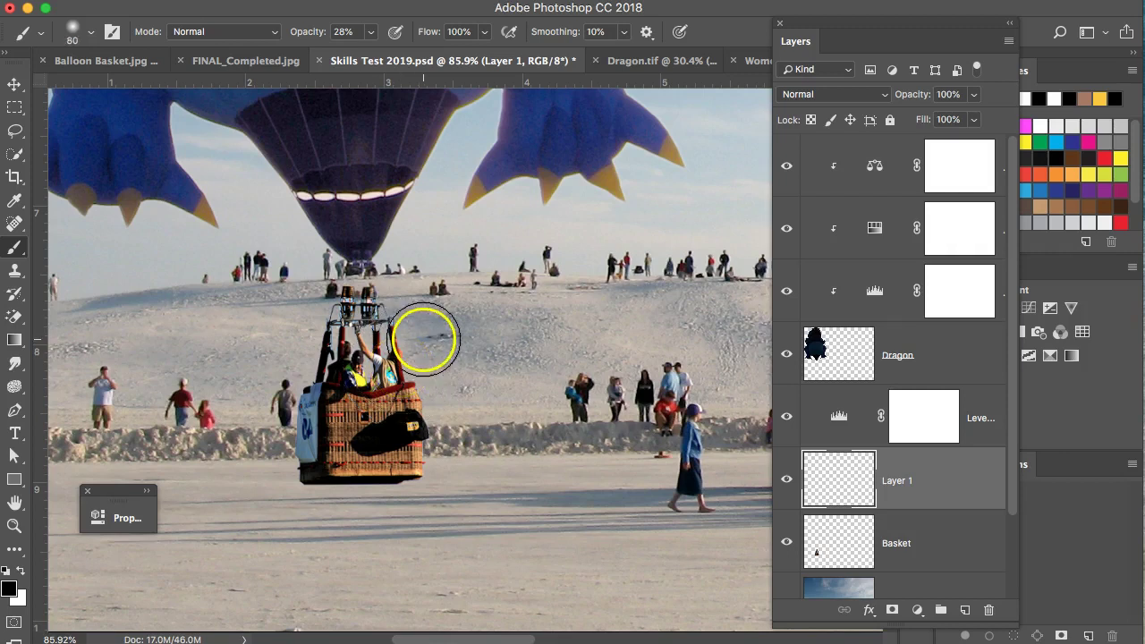
pyautogui.press('[')
pyautogui.press('[')
pyautogui.press('[')
pyautogui.press('[')
pyautogui.press('[')
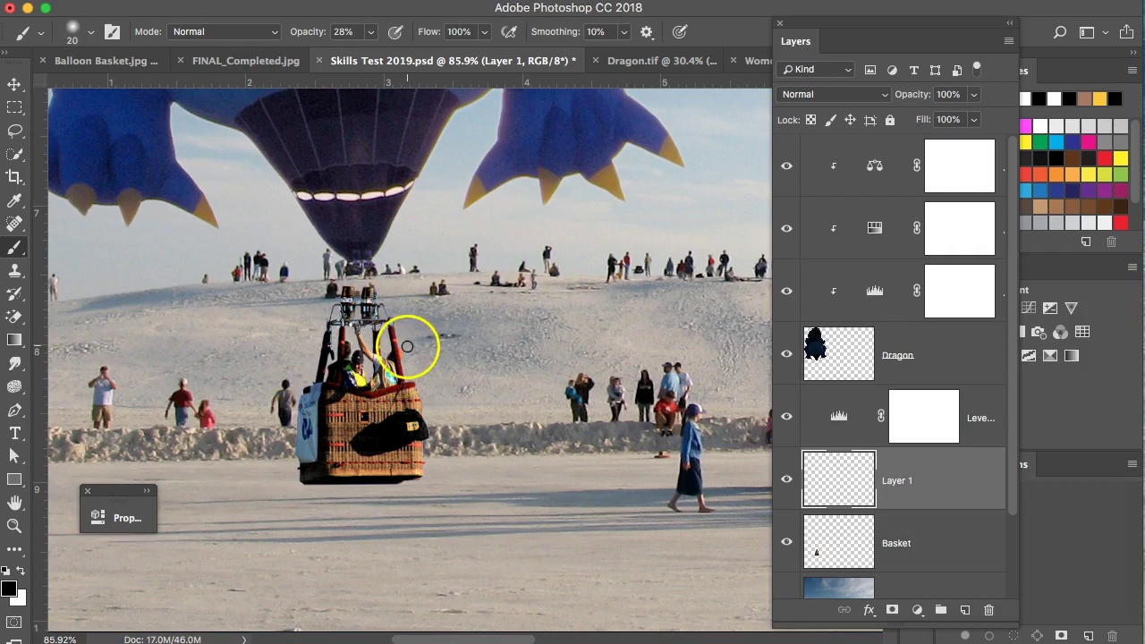
pyautogui.scroll(1, 411, 356)
pyautogui.scroll(5, 410, 355)
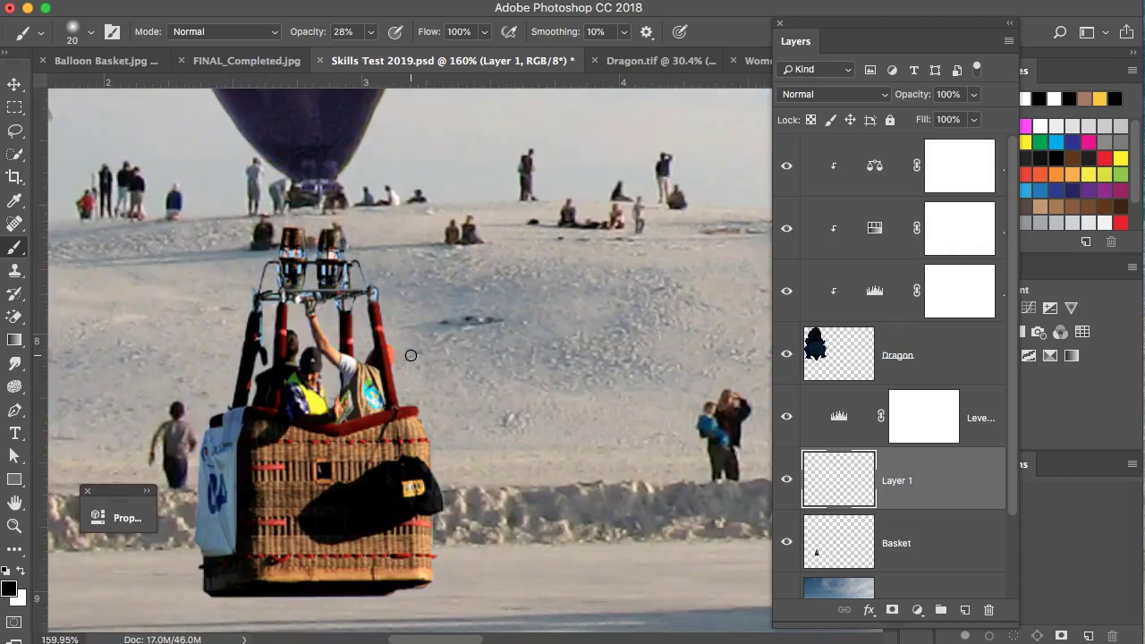
pyautogui.press('[')
pyautogui.press('[')
pyautogui.click(394, 367)
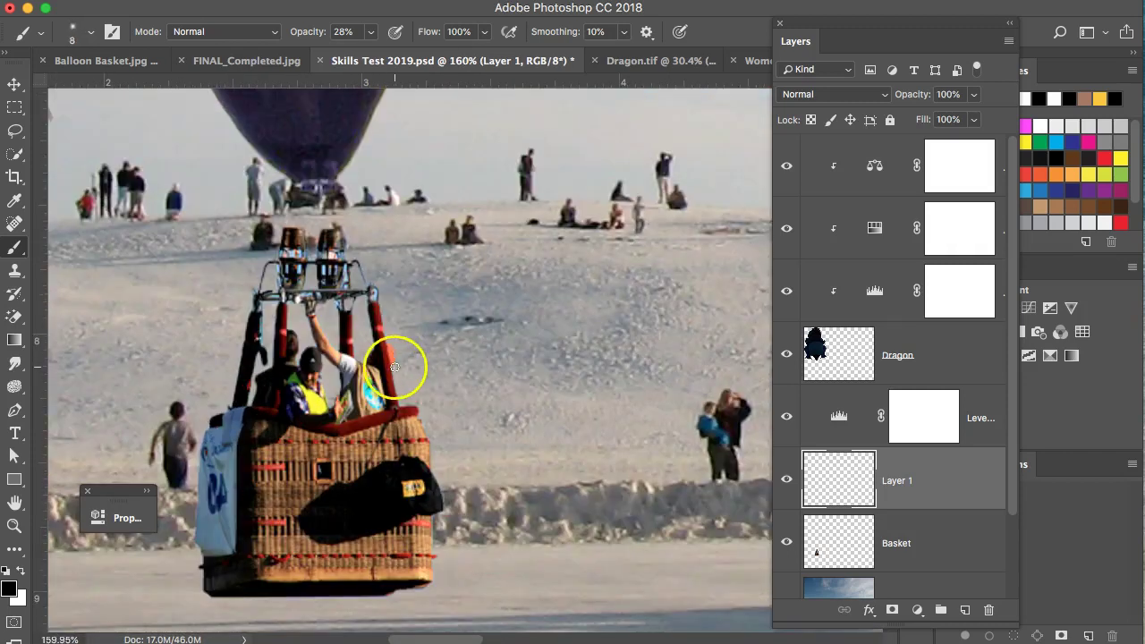
pyautogui.press('[')
pyautogui.press('[')
pyautogui.press('[')
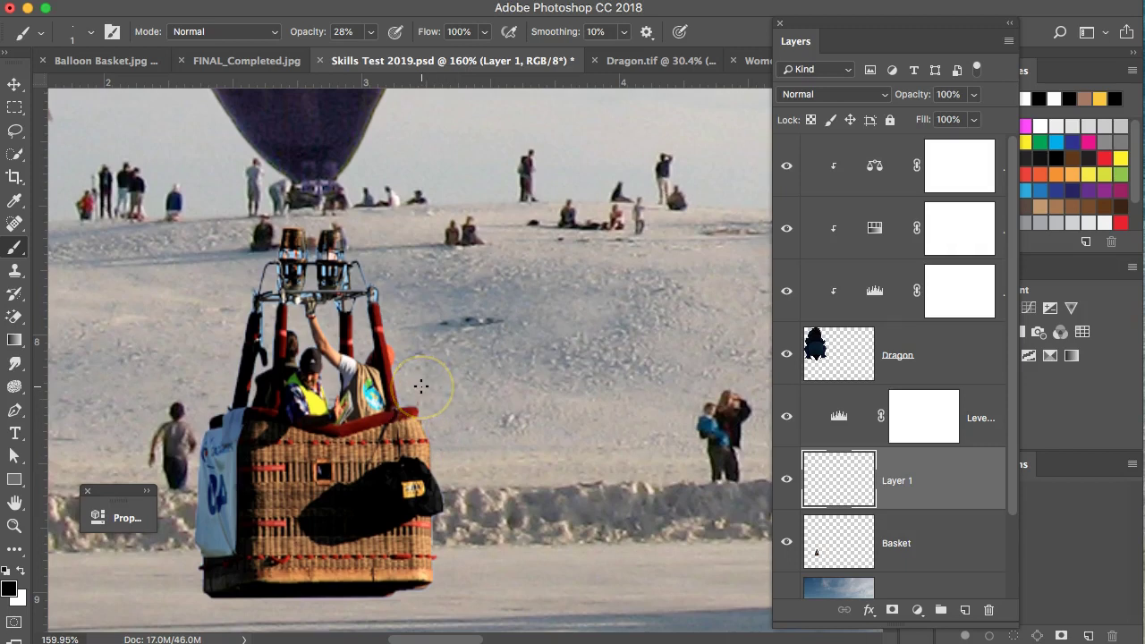
pyautogui.scroll(-5, 425, 385)
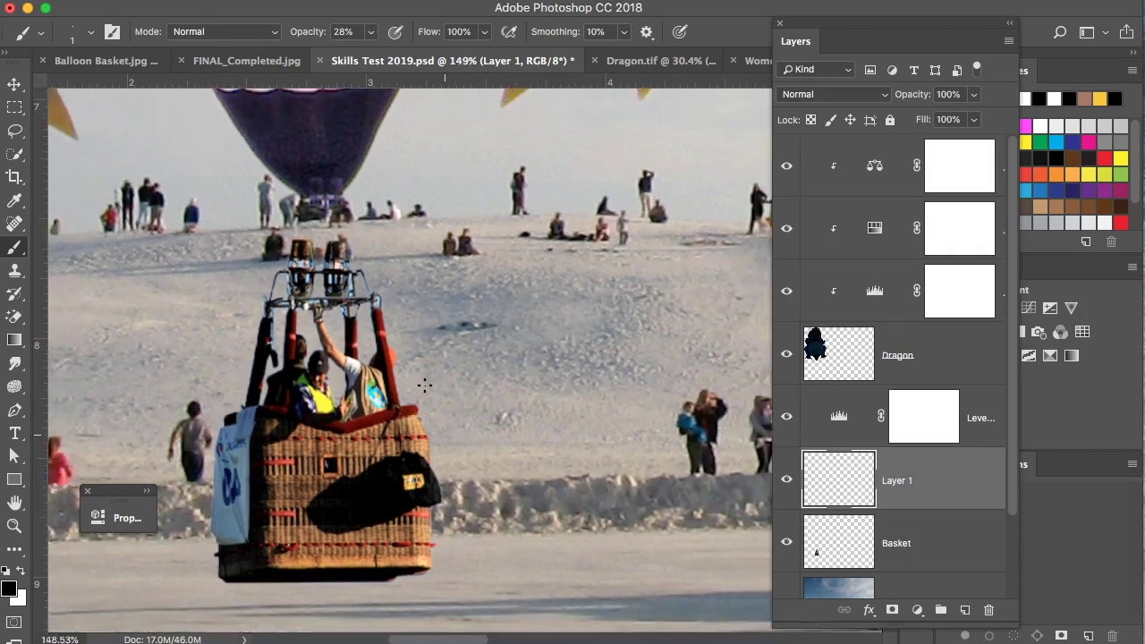
# Compare the basket with the source photo in Balloon Basket.jpg to see how its ropes run up to the balloon
pyautogui.scroll(-3, 425, 385)
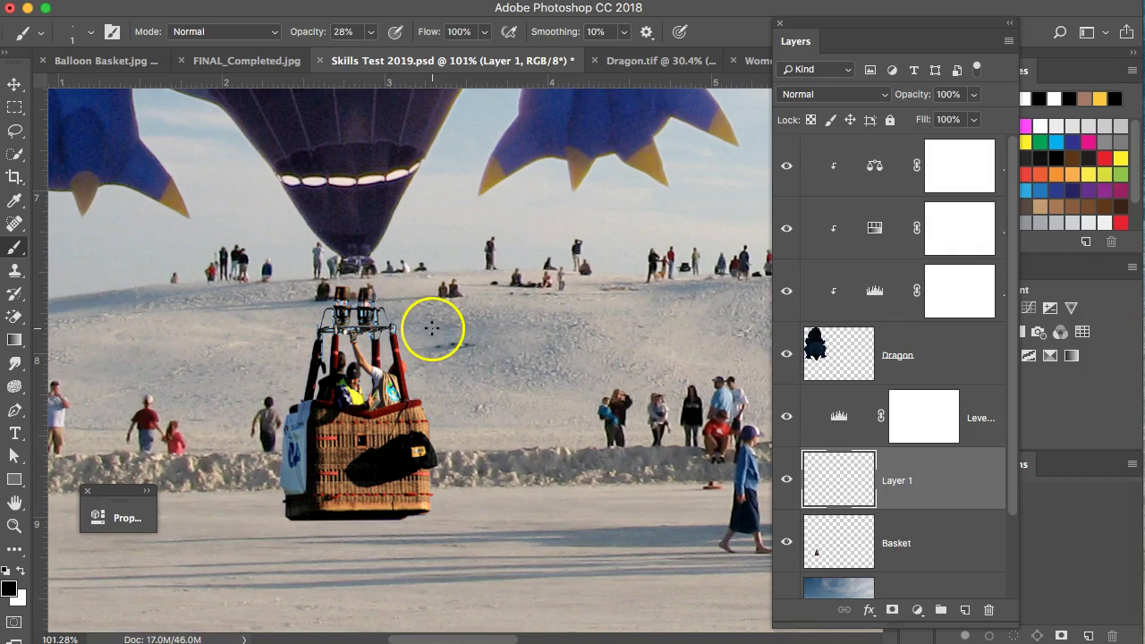
pyautogui.scroll(2, 432, 329)
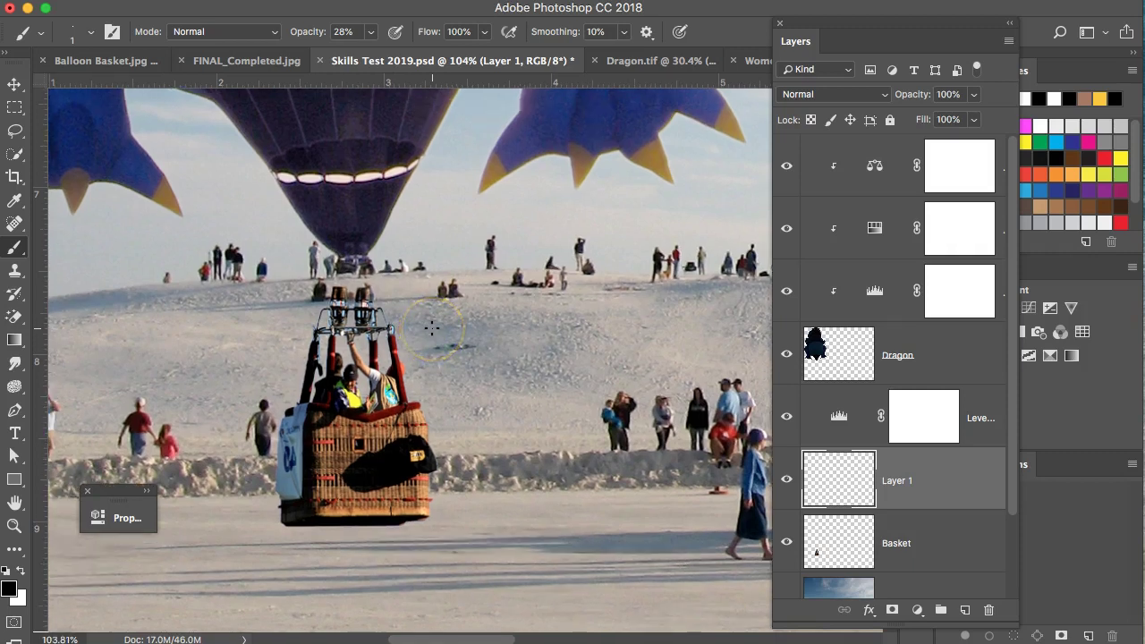
pyautogui.click(124, 61)
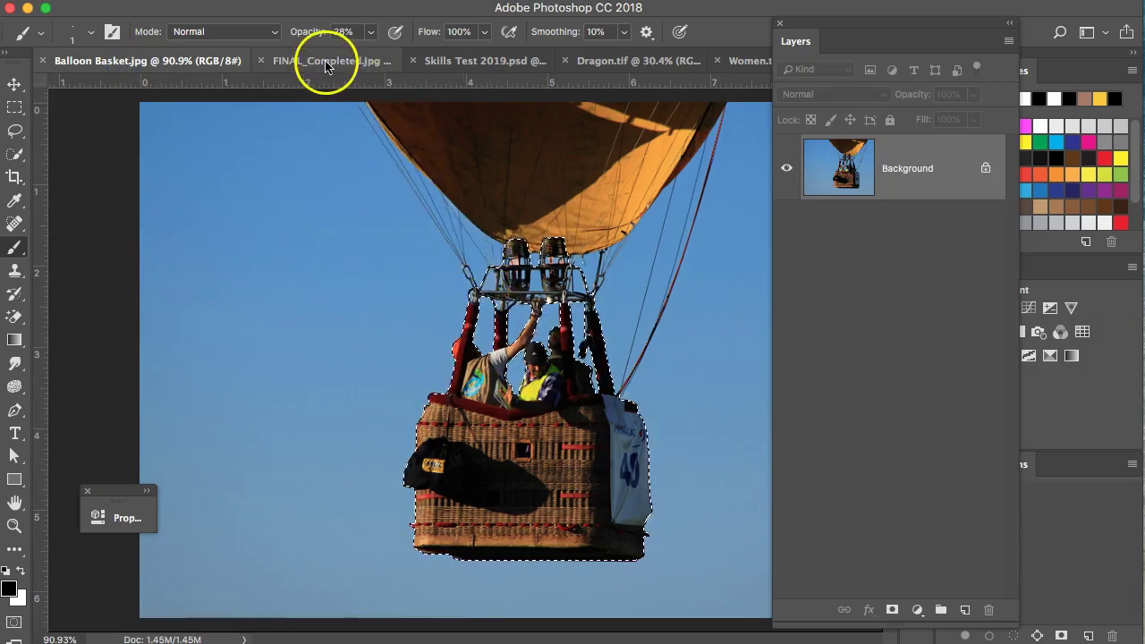
pyautogui.click(440, 59)
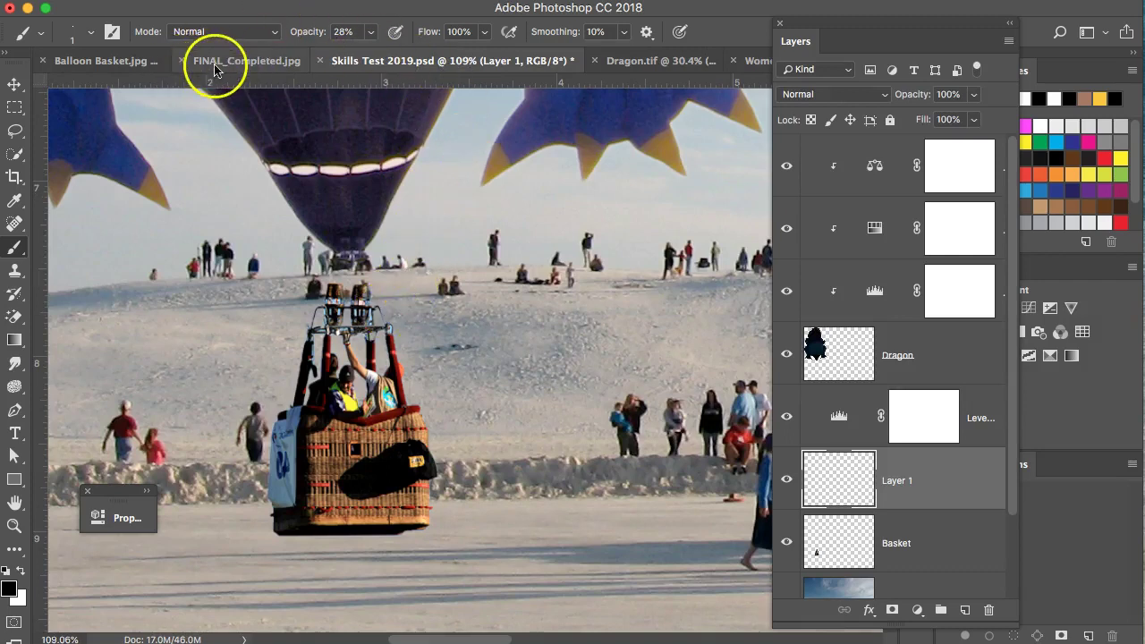
pyautogui.click(139, 68)
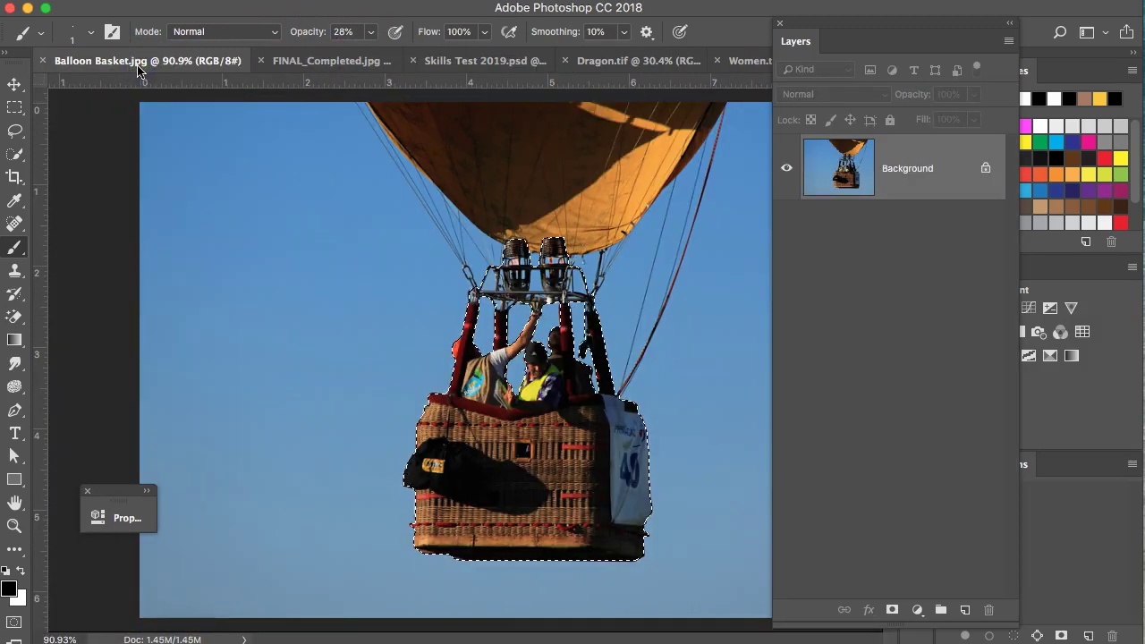
pyautogui.click(460, 62)
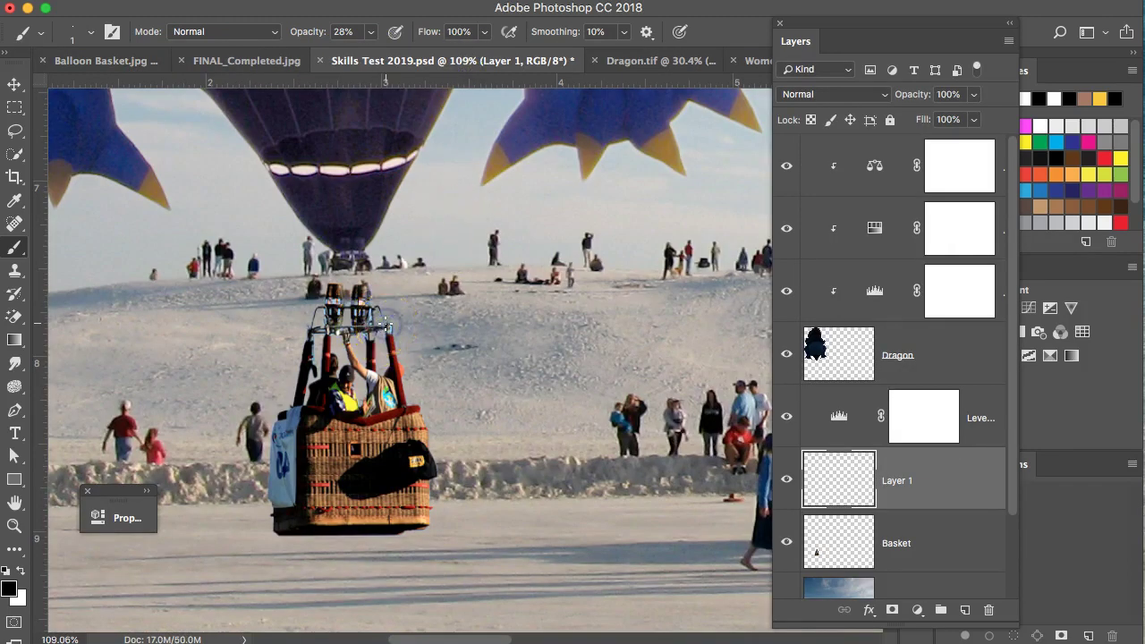
# Paint thin straight black ropes with the 1 px brush from the balloon's right edge down to the basket's burner frame
pyautogui.scroll(2, 484, 182)
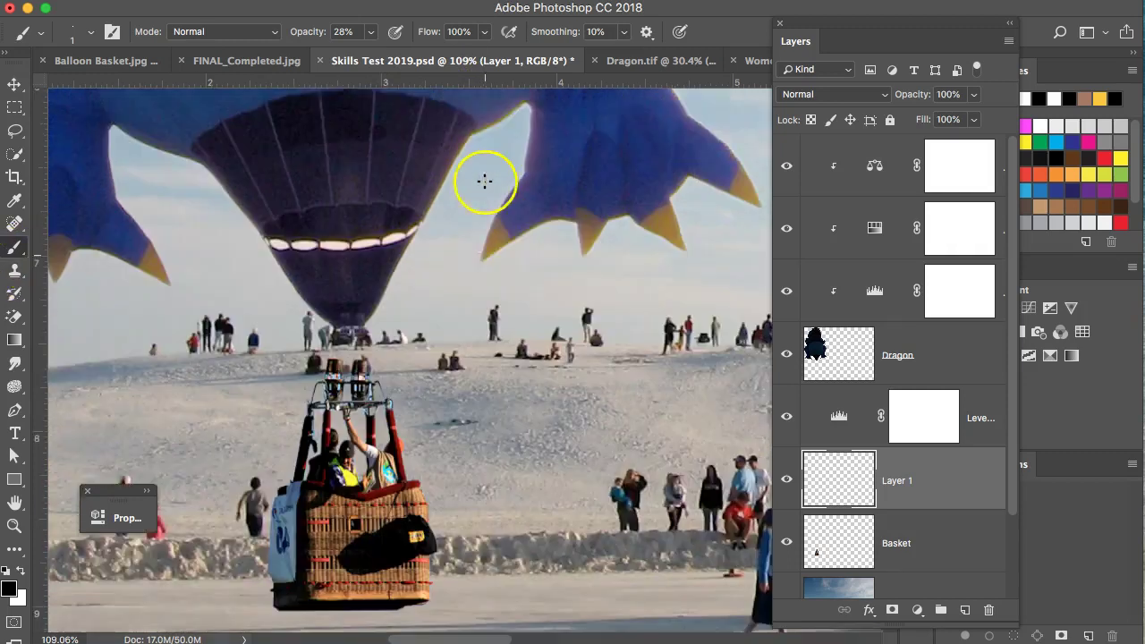
pyautogui.scroll(2, 485, 182)
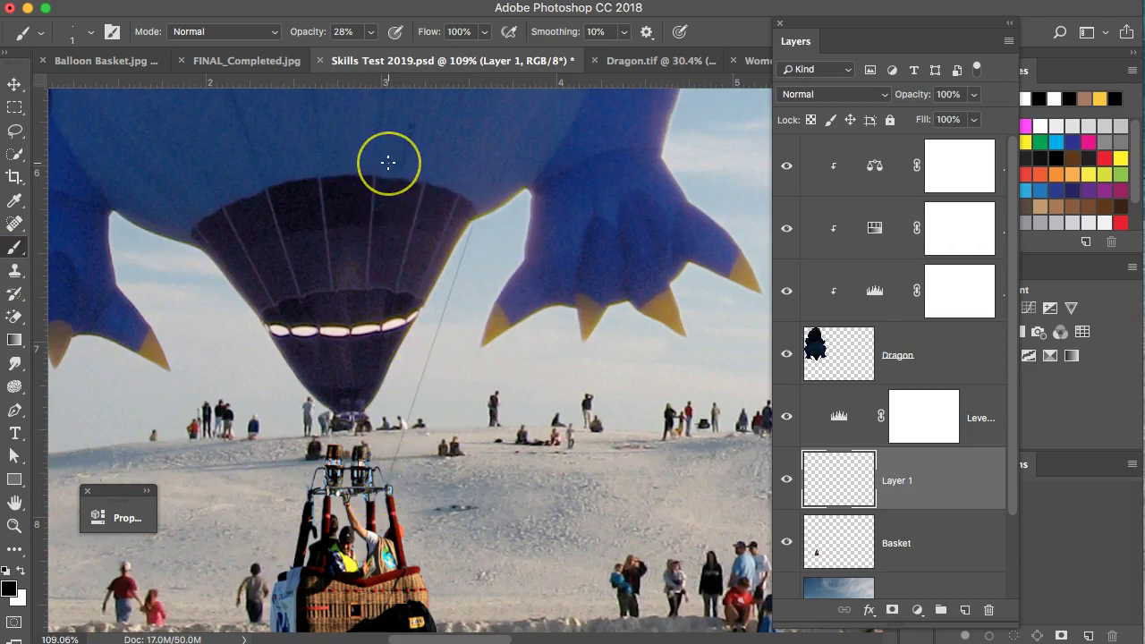
pyautogui.moveTo(383, 365)
pyautogui.mouseDown()
pyautogui.moveTo(382, 432)
pyautogui.moveTo(335, 477)
pyautogui.moveTo(356, 487)
pyautogui.mouseUp()
pyautogui.moveTo(341, 375)
pyautogui.mouseDown()
pyautogui.moveTo(353, 169)
pyautogui.moveTo(329, 161)
pyautogui.mouseUp()
pyautogui.moveTo(334, 469)
pyautogui.mouseDown()
pyautogui.moveTo(340, 569)
pyautogui.moveTo(360, 496)
pyautogui.moveTo(352, 358)
pyautogui.moveTo(328, 418)
pyautogui.moveTo(334, 518)
pyautogui.moveTo(331, 483)
pyautogui.mouseUp()
pyautogui.moveTo(291, 177); pyautogui.dragTo(265, 177)
pyautogui.moveTo(317, 422); pyautogui.dragTo(320, 421)
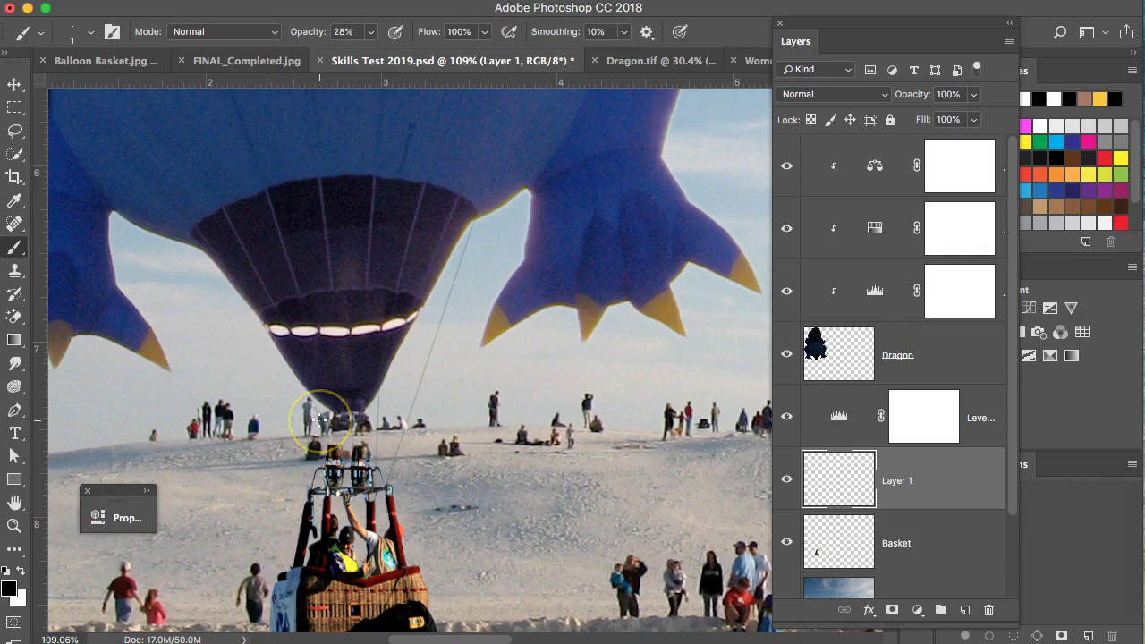
pyautogui.moveTo(378, 438)
pyautogui.mouseDown()
pyautogui.moveTo(414, 380)
pyautogui.moveTo(490, 381)
pyautogui.mouseUp()
pyautogui.moveTo(379, 495)
pyautogui.mouseDown()
pyautogui.moveTo(294, 486)
pyautogui.moveTo(316, 478)
pyautogui.moveTo(309, 488)
pyautogui.mouseUp()
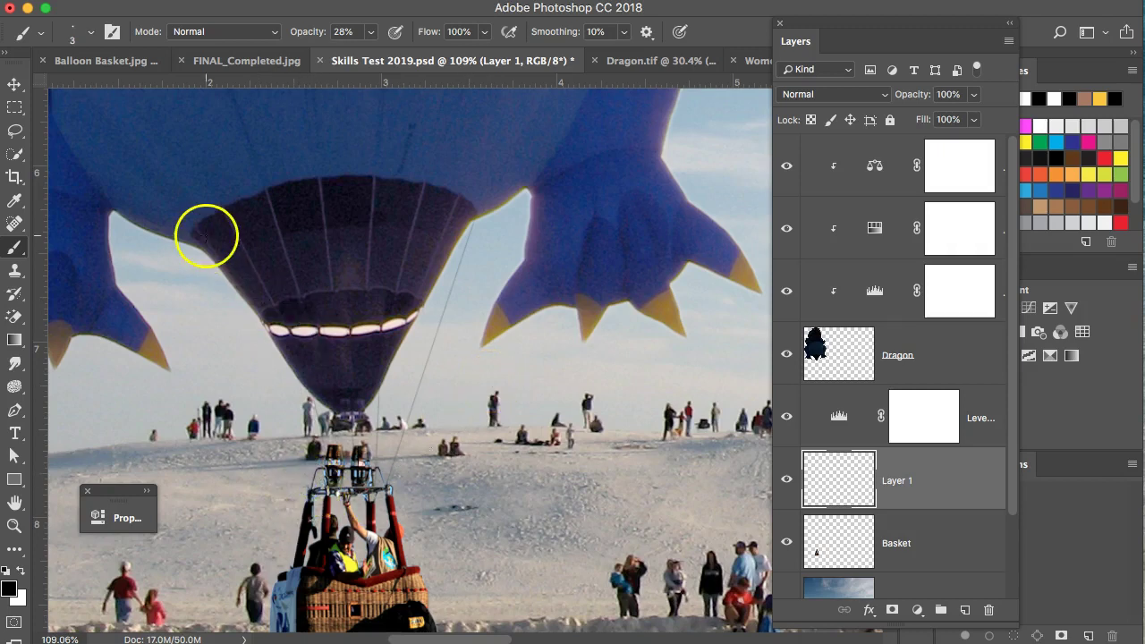
# Paint more straight ropes with a 3 px brush, linking both edges of the balloon's mouth to the burner frame
pyautogui.keyDown('shift'); pyautogui.click(180, 223); pyautogui.keyUp('shift')
pyautogui.moveTo(368, 530)
pyautogui.mouseDown()
pyautogui.moveTo(328, 478)
pyautogui.moveTo(331, 488)
pyautogui.mouseUp()
pyautogui.moveTo(248, 263); pyautogui.dragTo(247, 192)
pyautogui.click(342, 388)
pyautogui.moveTo(342, 387); pyautogui.dragTo(346, 483)
pyautogui.moveTo(362, 208)
pyautogui.mouseDown()
pyautogui.moveTo(344, 149)
pyautogui.moveTo(388, 286)
pyautogui.moveTo(388, 499)
pyautogui.moveTo(376, 490)
pyautogui.moveTo(403, 172)
pyautogui.mouseUp()
pyautogui.moveTo(391, 425); pyautogui.dragTo(383, 479)
pyautogui.moveTo(461, 223); pyautogui.dragTo(480, 199)
pyautogui.moveTo(375, 390)
pyautogui.mouseDown()
pyautogui.moveTo(325, 475)
pyautogui.moveTo(325, 487)
pyautogui.moveTo(353, 485)
pyautogui.moveTo(323, 497)
pyautogui.mouseUp()
pyautogui.moveTo(279, 370); pyautogui.dragTo(206, 212)
pyautogui.moveTo(327, 417)
pyautogui.mouseDown()
pyautogui.moveTo(343, 466)
pyautogui.moveTo(375, 486)
pyautogui.moveTo(458, 188)
pyautogui.mouseUp()
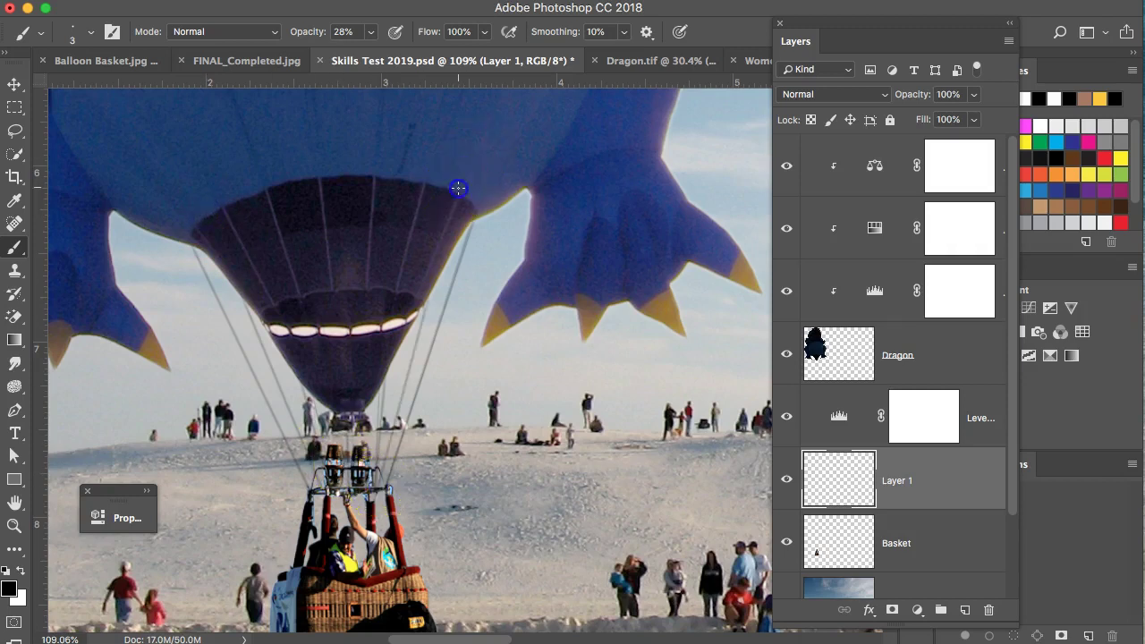
# Rename the rope layer as Lines and toggle its visibility to compare the image with and without ropes
pyautogui.click(16, 84)
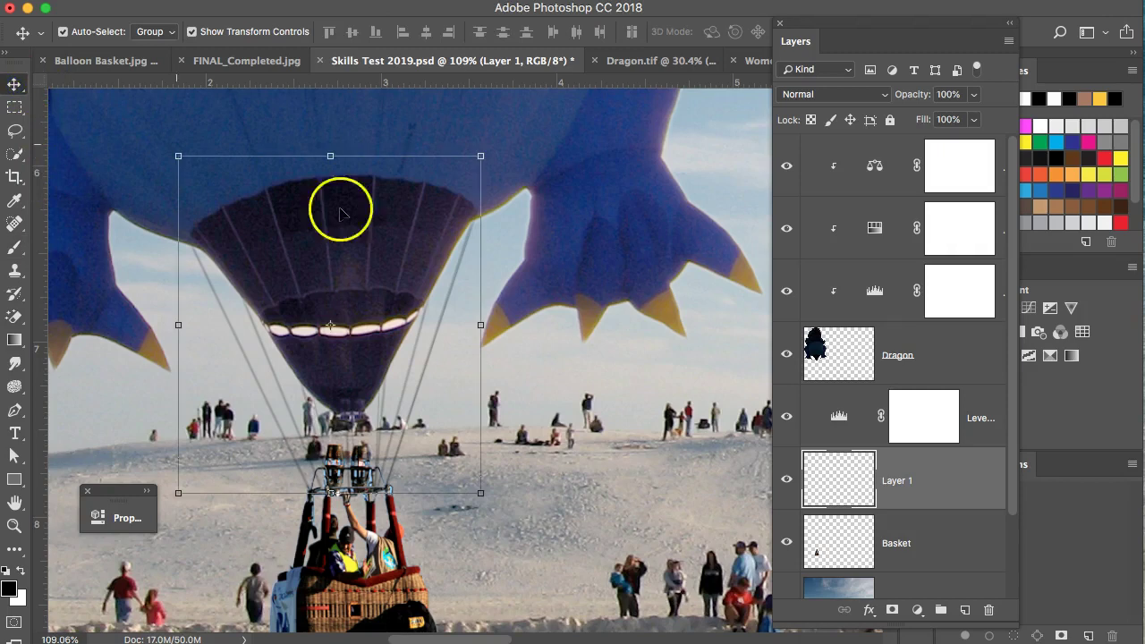
pyautogui.doubleClick(897, 481)
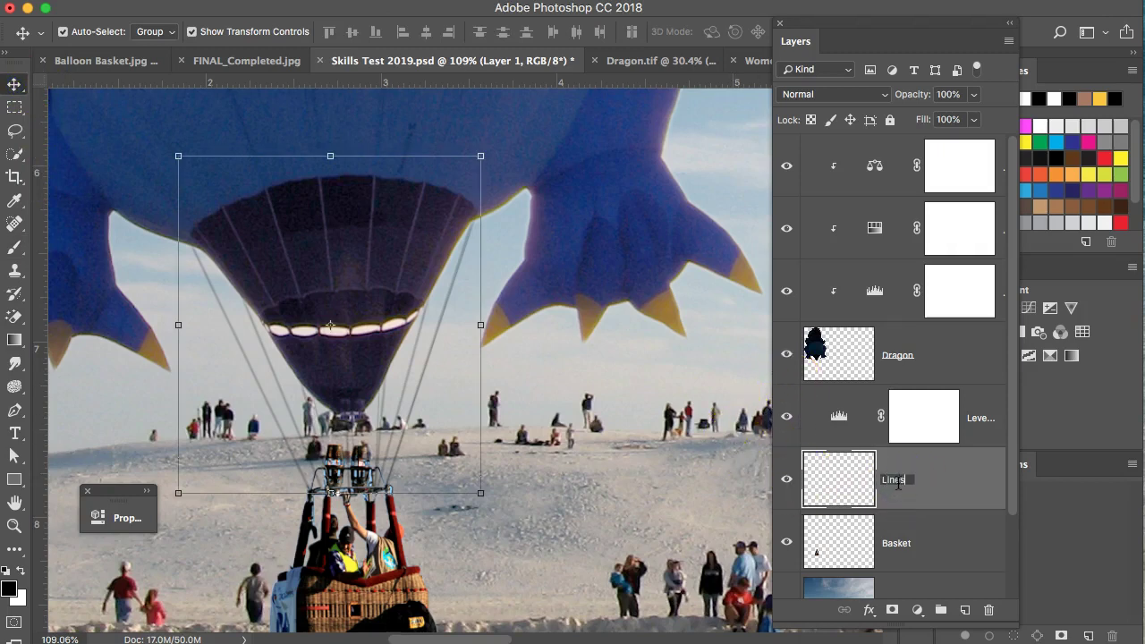
pyautogui.click(787, 480)
pyautogui.click(786, 483)
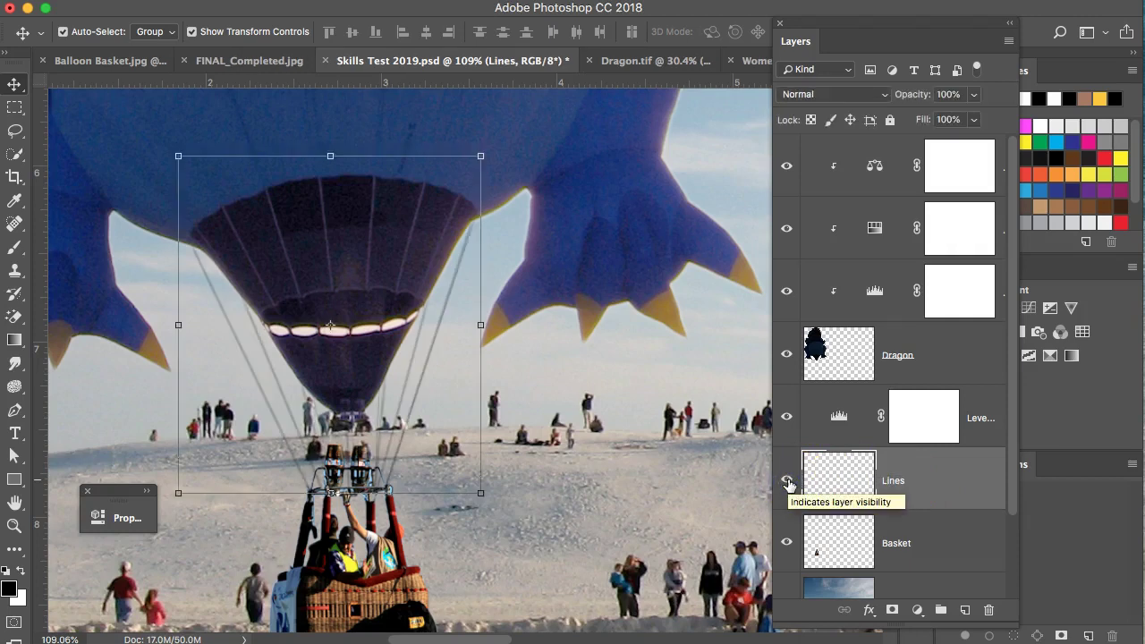
pyautogui.click(788, 483)
pyautogui.click(788, 484)
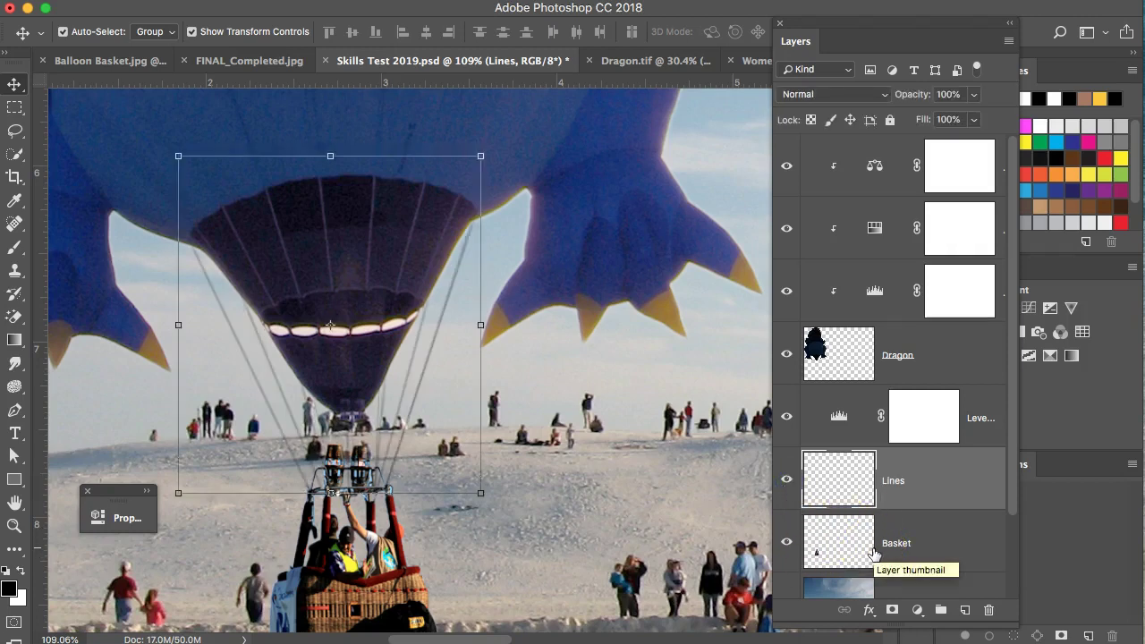
# Bring the whole composition into view and move the collapsed Properties panel up, clear of the basket and the ground
pyautogui.scroll(-2, 594, 508)
pyautogui.scroll(-4, 592, 507)
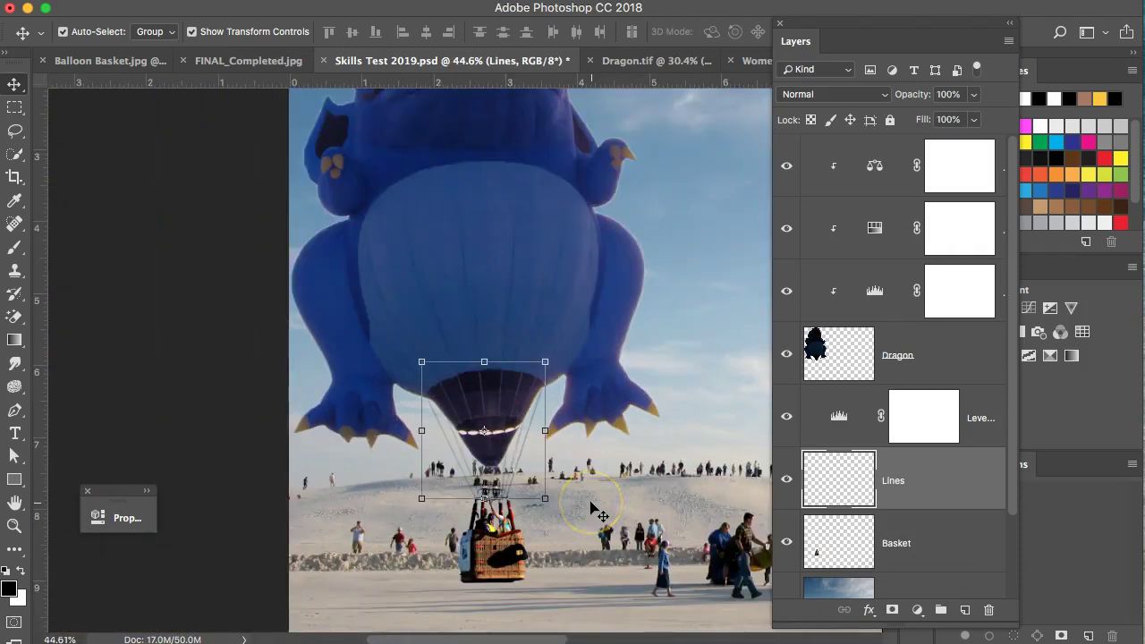
pyautogui.click(539, 488)
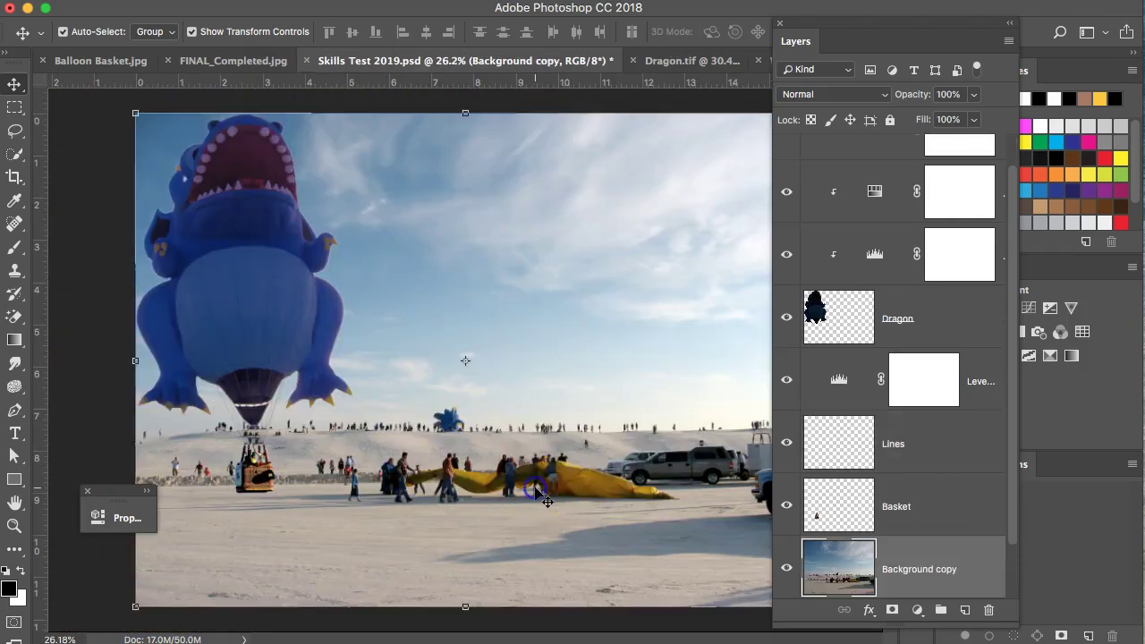
pyautogui.moveTo(118, 491); pyautogui.dragTo(116, 148)
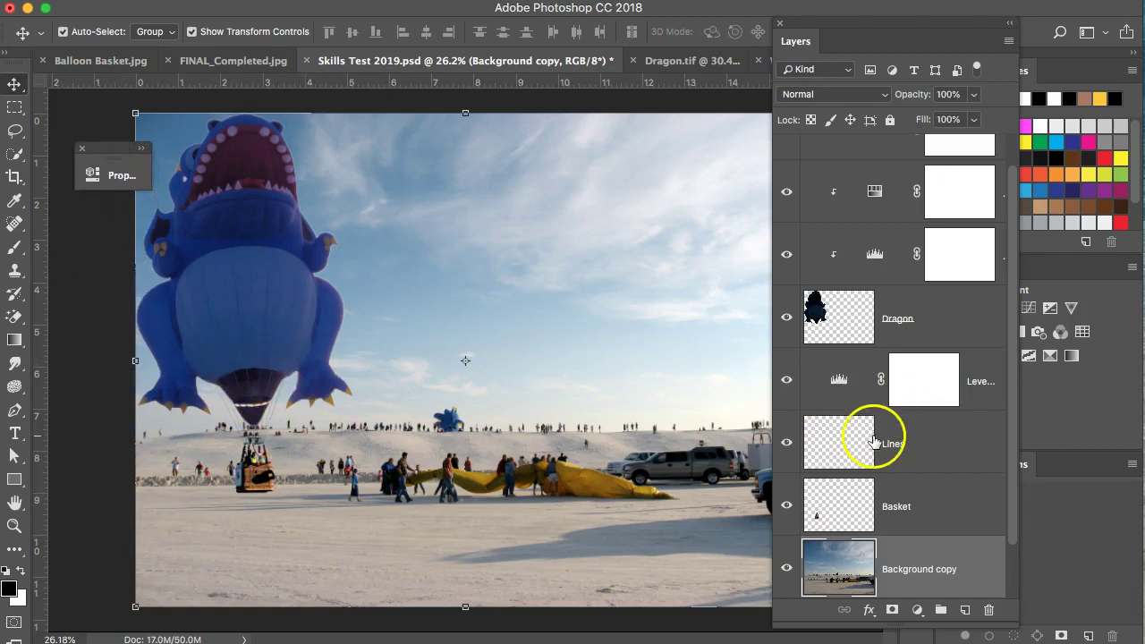
pyautogui.click(224, 298)
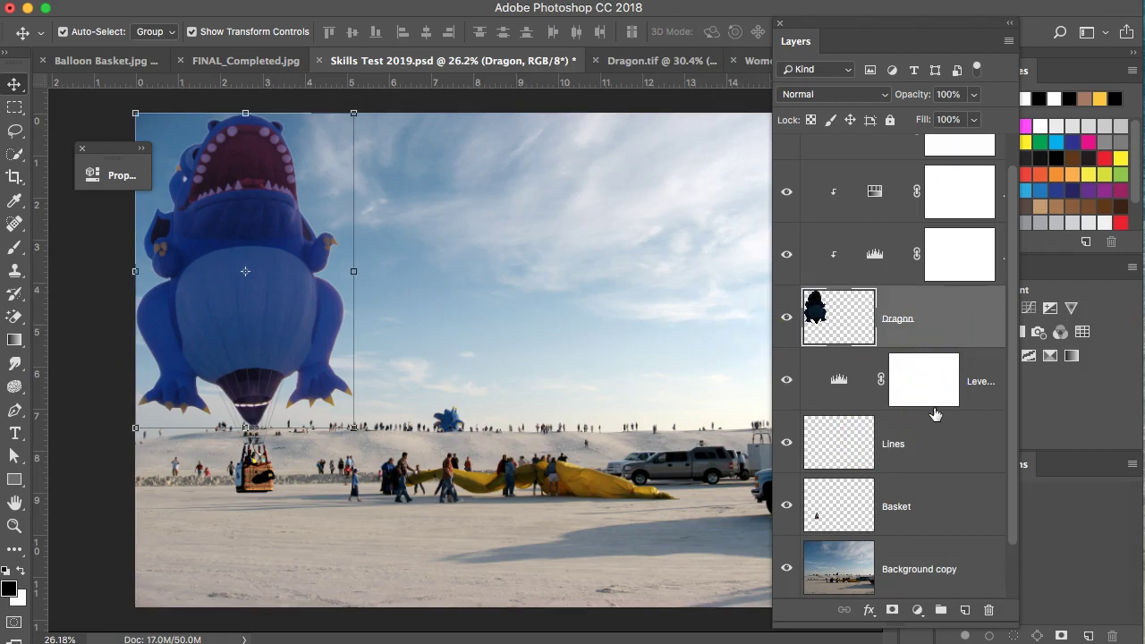
pyautogui.click(961, 423)
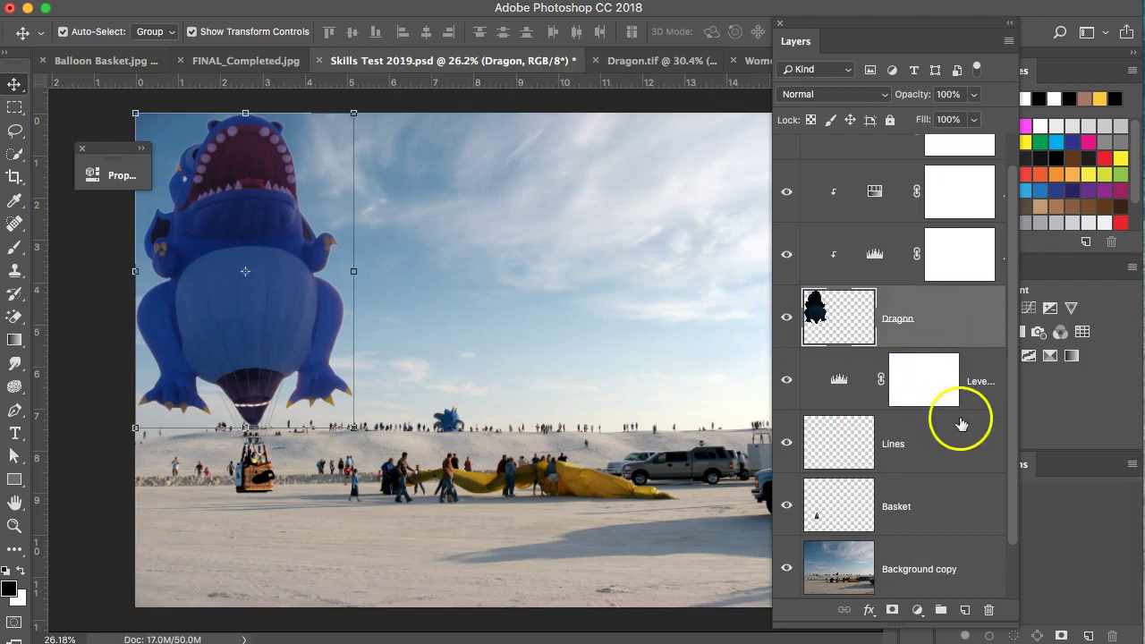
pyautogui.keyDown('alt'); pyautogui.click(965, 612); pyautogui.keyUp('alt')
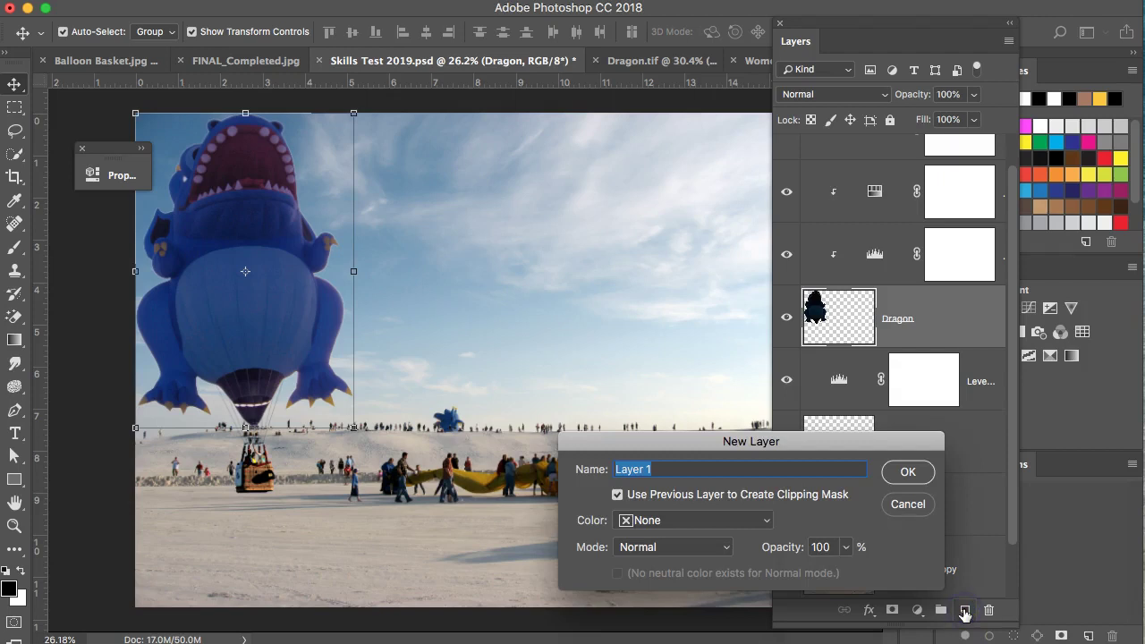
pyautogui.click(908, 505)
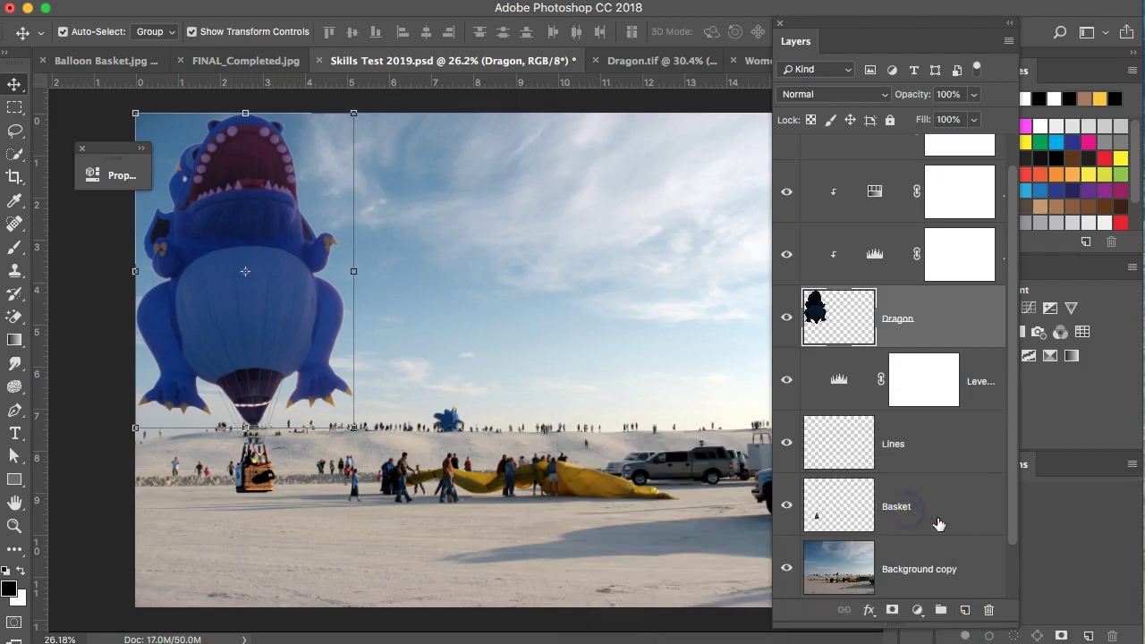
pyautogui.keyDown('super'); pyautogui.click(966, 611); pyautogui.keyUp('super')
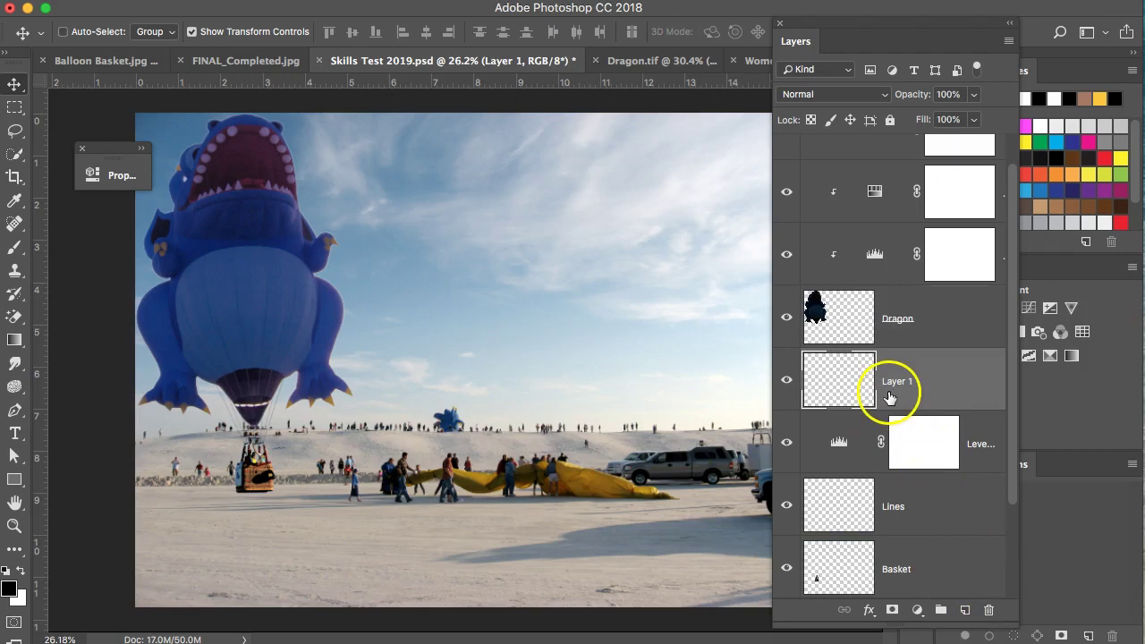
pyautogui.press('super+z')
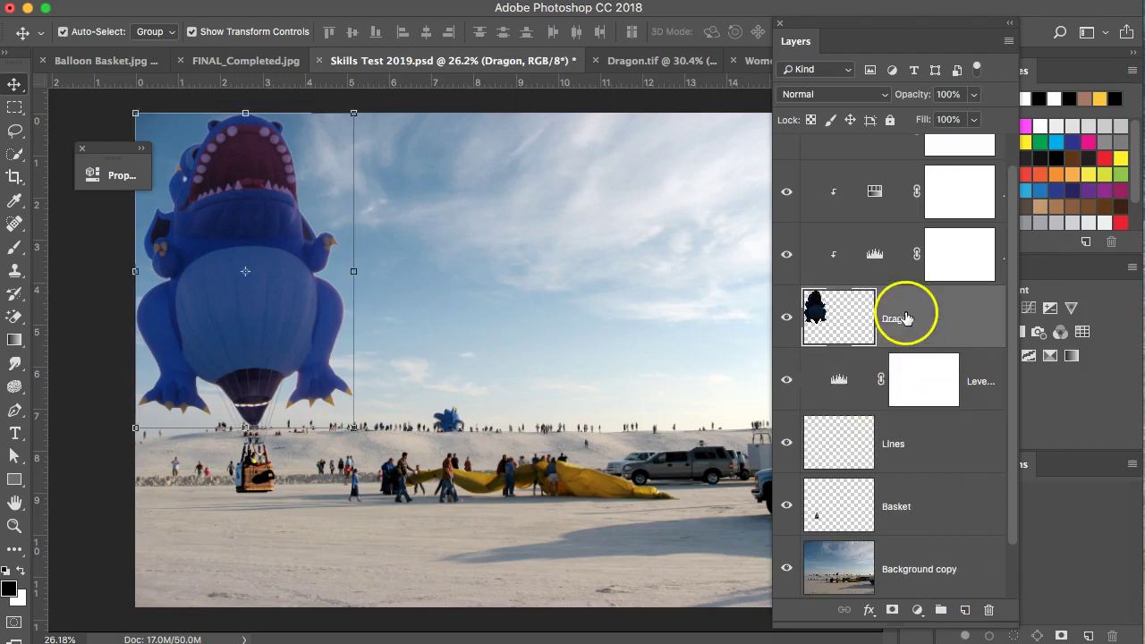
pyautogui.click(965, 611)
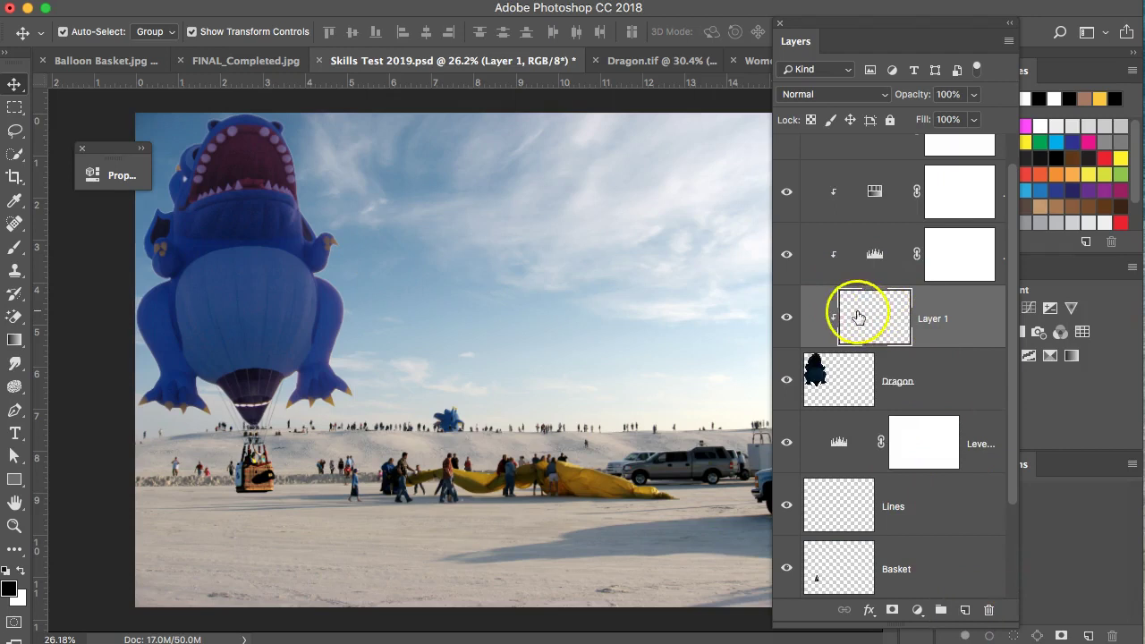
pyautogui.press('super+z')
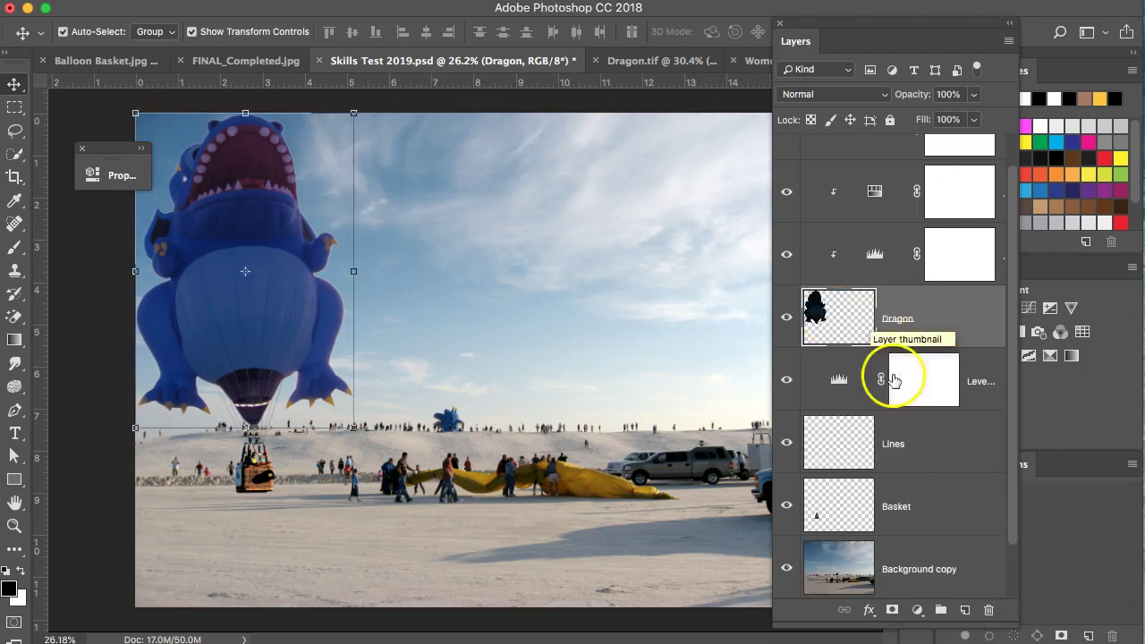
# Add a new empty layer directly above the Lines layer and name it Balloon Shadow
pyautogui.click(910, 437)
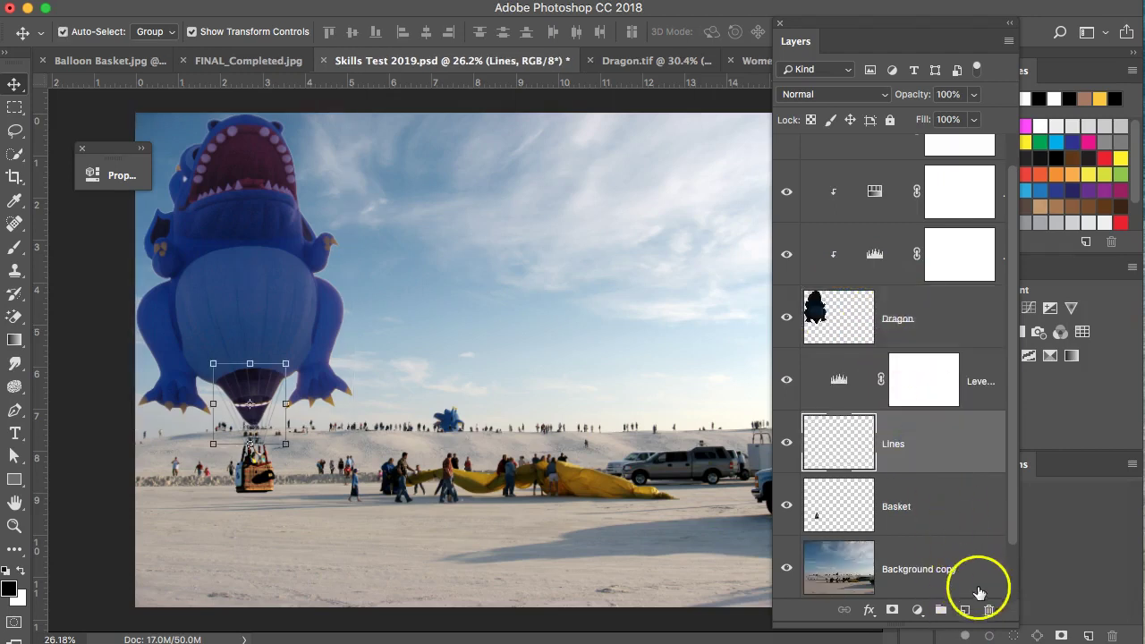
pyautogui.click(965, 610)
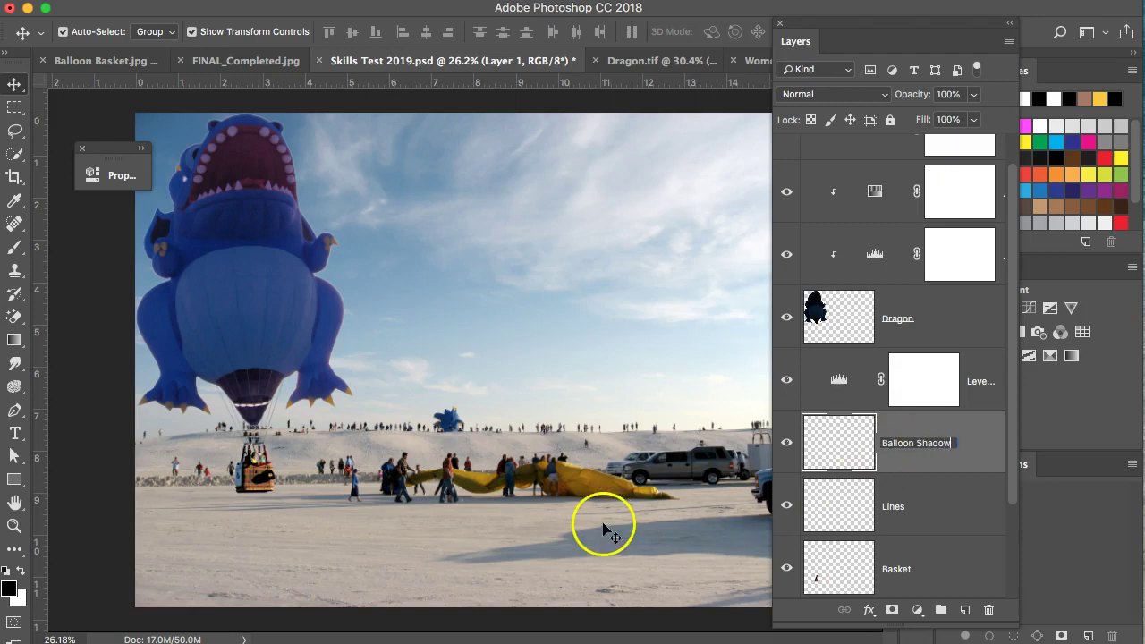
pyautogui.doubleClick(913, 443)
pyautogui.press('Return')
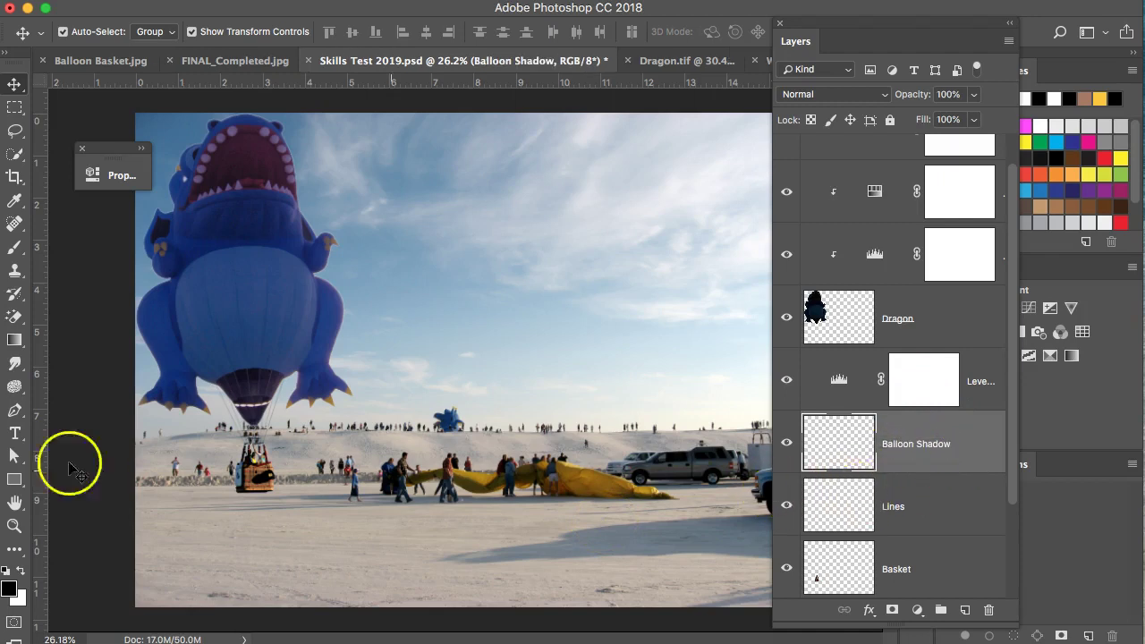
# Examine the balloon's ground shadow in FINAL_Completed.jpg, then return to Skills Test 2019.psd and view the existing shadows on the sand
pyautogui.click(208, 59)
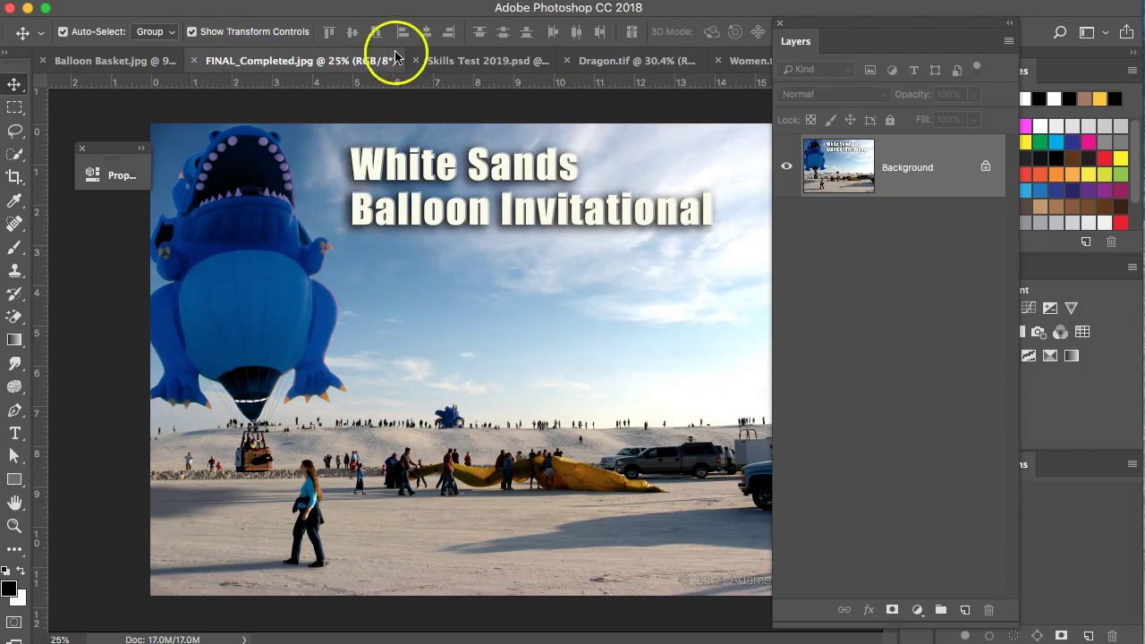
pyautogui.click(474, 60)
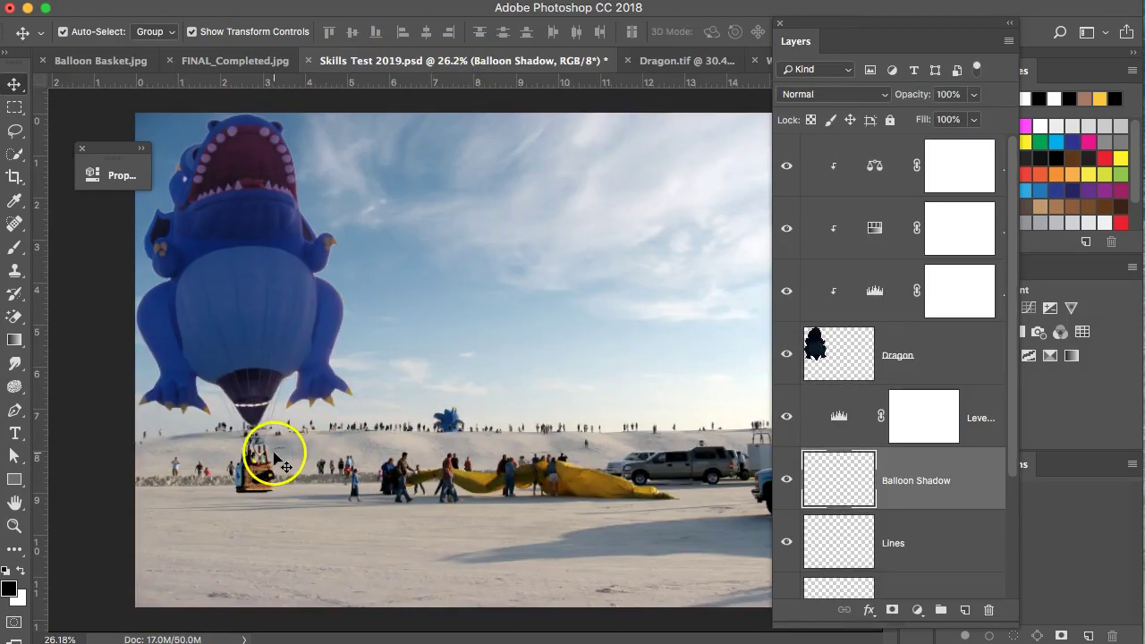
pyautogui.scroll(2, 227, 519)
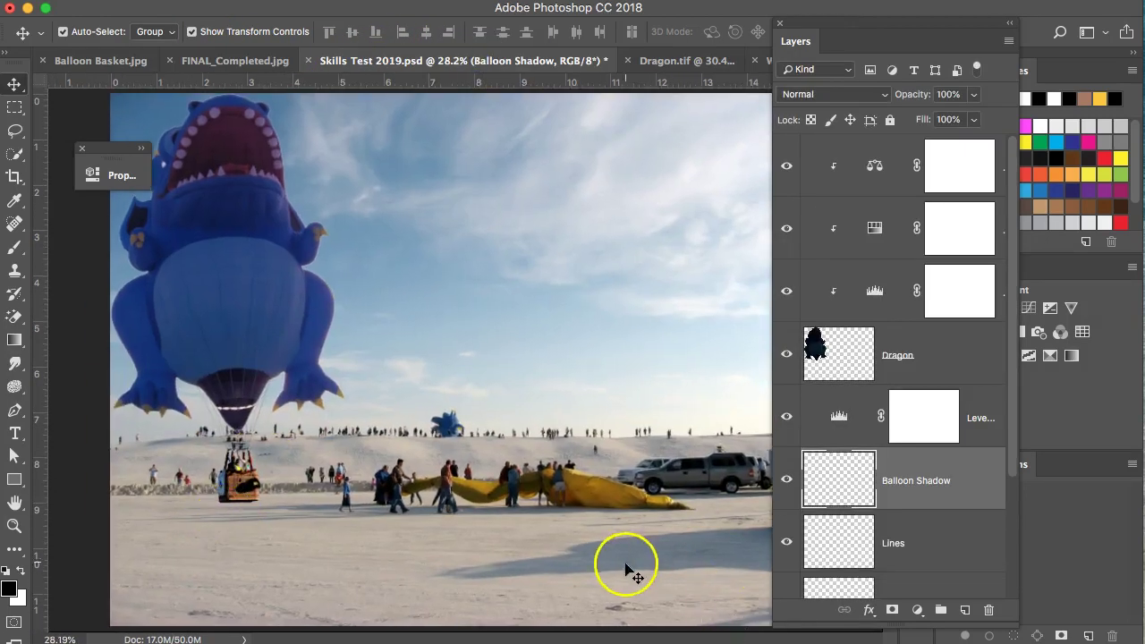
# Choose the Brush tool, sample the existing sand shadow as foreground colour, and darken it to 5a636c
pyautogui.click(11, 251)
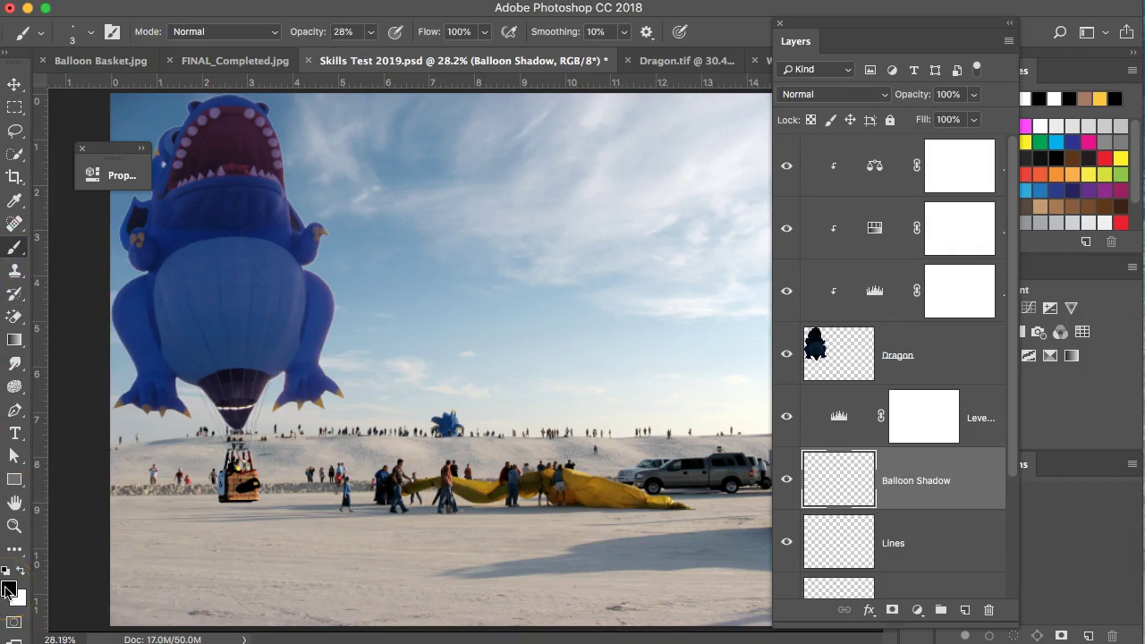
pyautogui.click(10, 590)
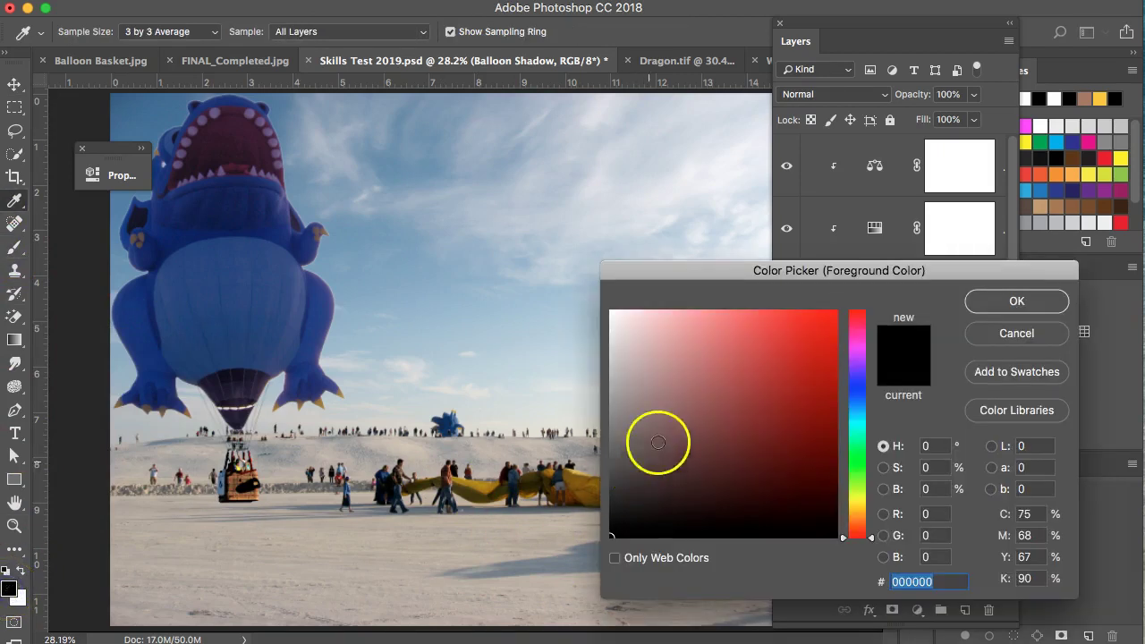
pyautogui.moveTo(780, 272); pyautogui.dragTo(804, 193)
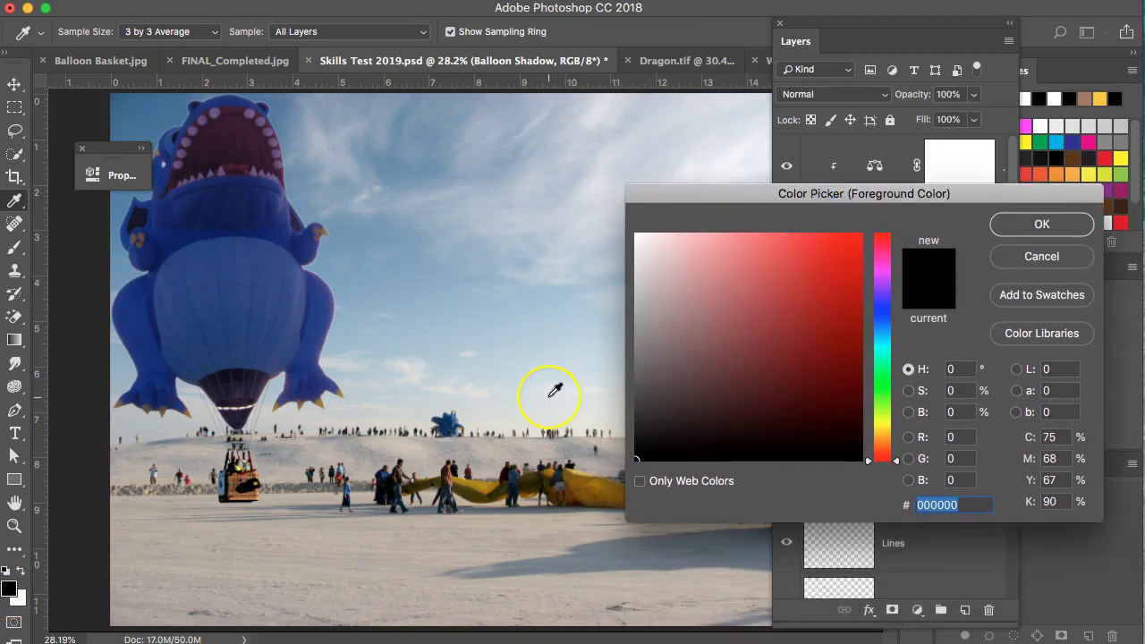
pyautogui.click(608, 555)
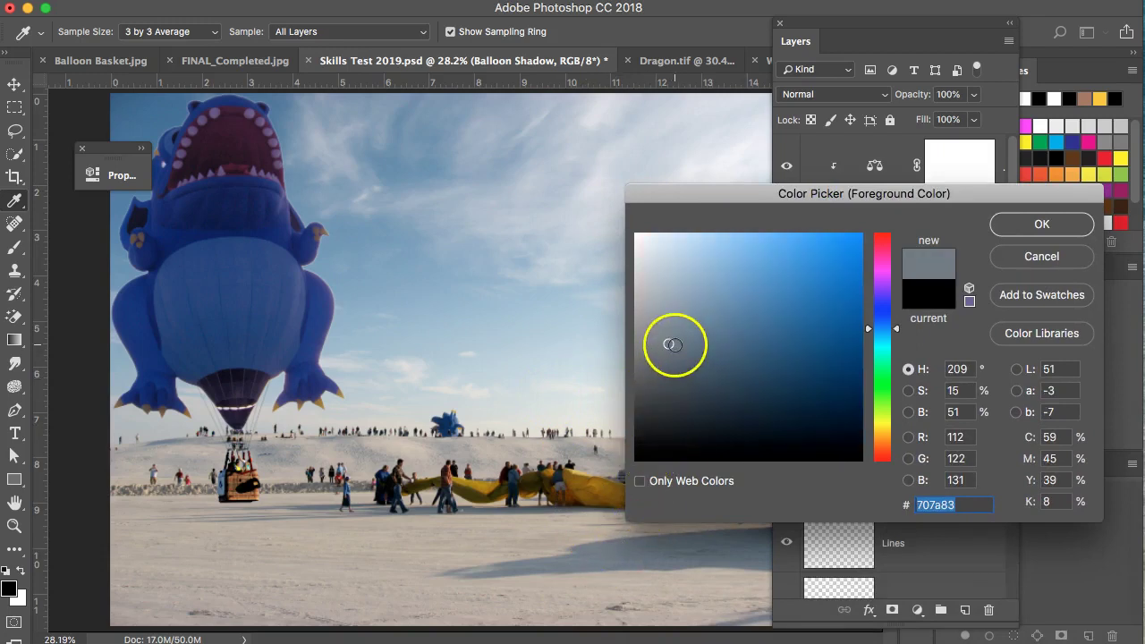
pyautogui.click(671, 350)
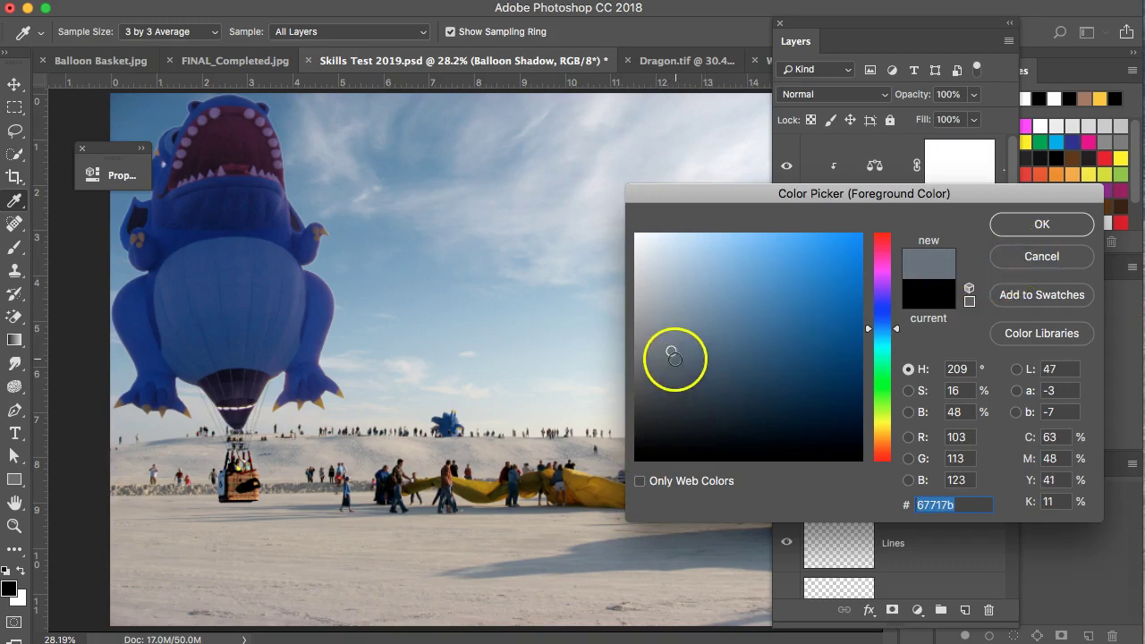
pyautogui.click(672, 364)
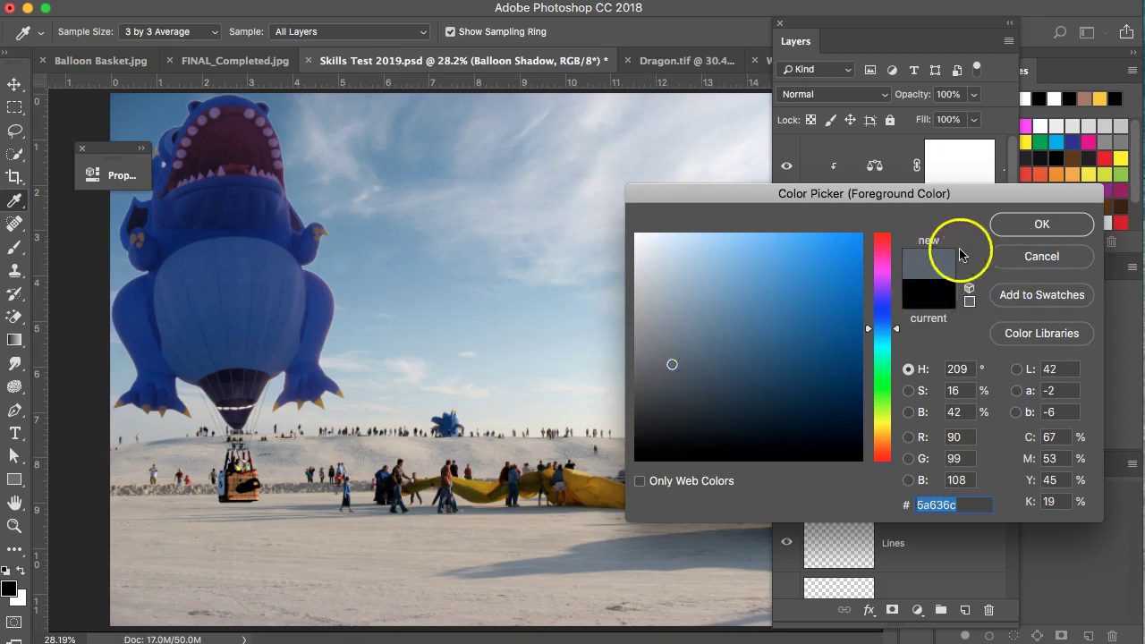
pyautogui.click(1050, 231)
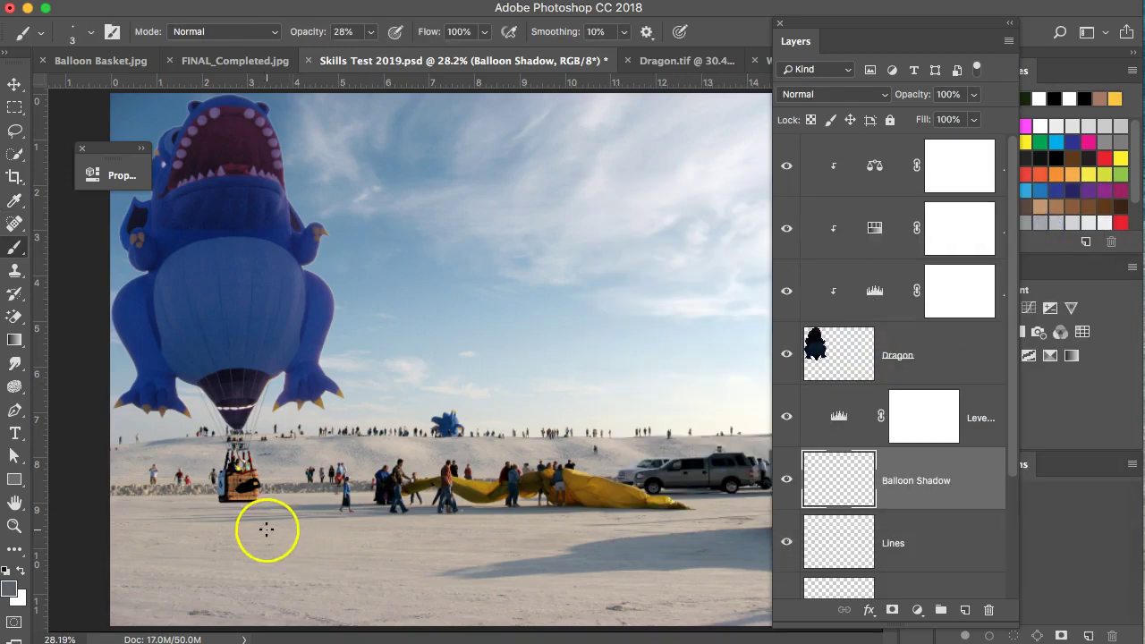
# Enlarge the brush to size 125 and set its opacity to 16%
pyautogui.press(']')
pyautogui.press(']')
pyautogui.press(']')
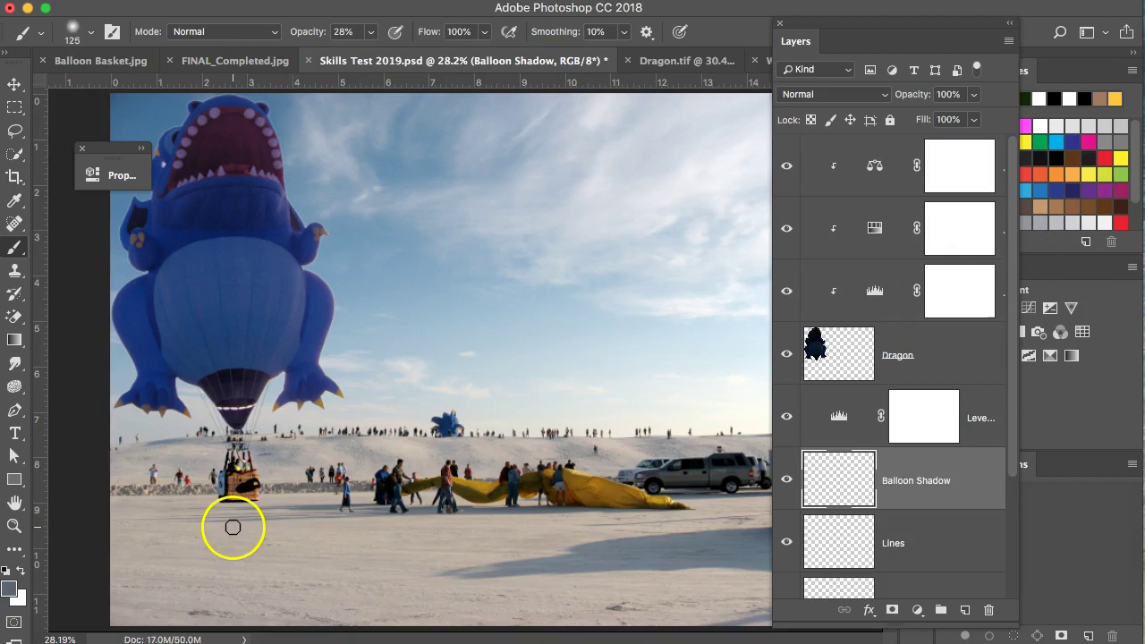
pyautogui.press(']')
pyautogui.click(371, 34)
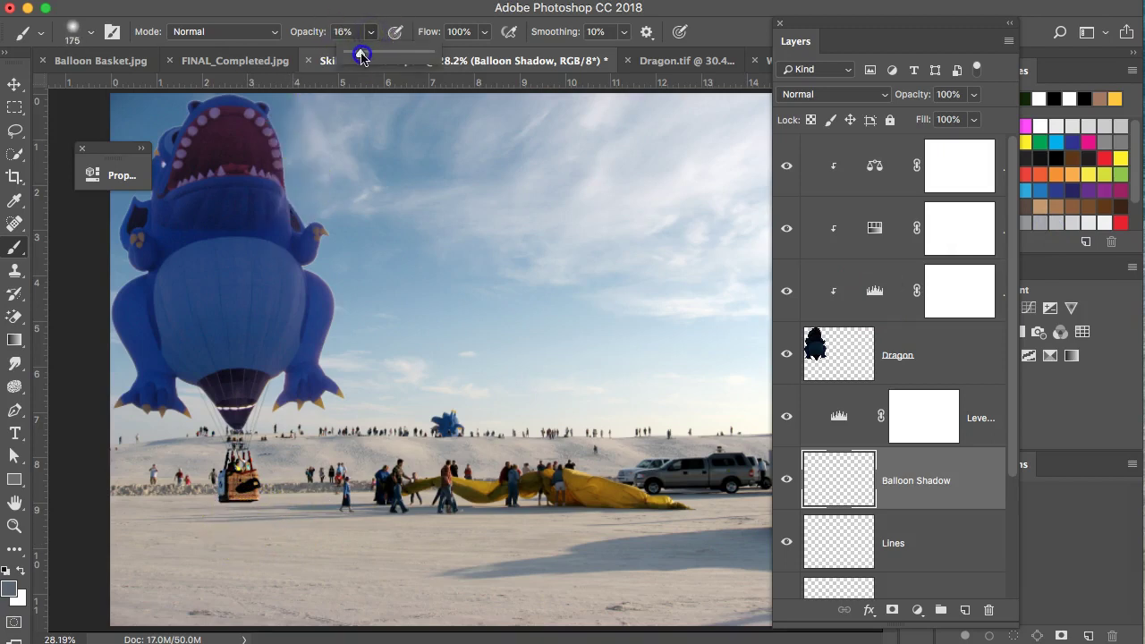
pyautogui.moveTo(261, 472)
pyautogui.mouseDown()
pyautogui.moveTo(226, 525)
pyautogui.moveTo(268, 515)
pyautogui.moveTo(205, 524)
pyautogui.mouseUp()
pyautogui.press('[')
# Check the shadow in FINAL_Completed.jpg, then paint faint shadow strokes on the sand left of the basket in Skills Test 2019.psd
pyautogui.click(209, 67)
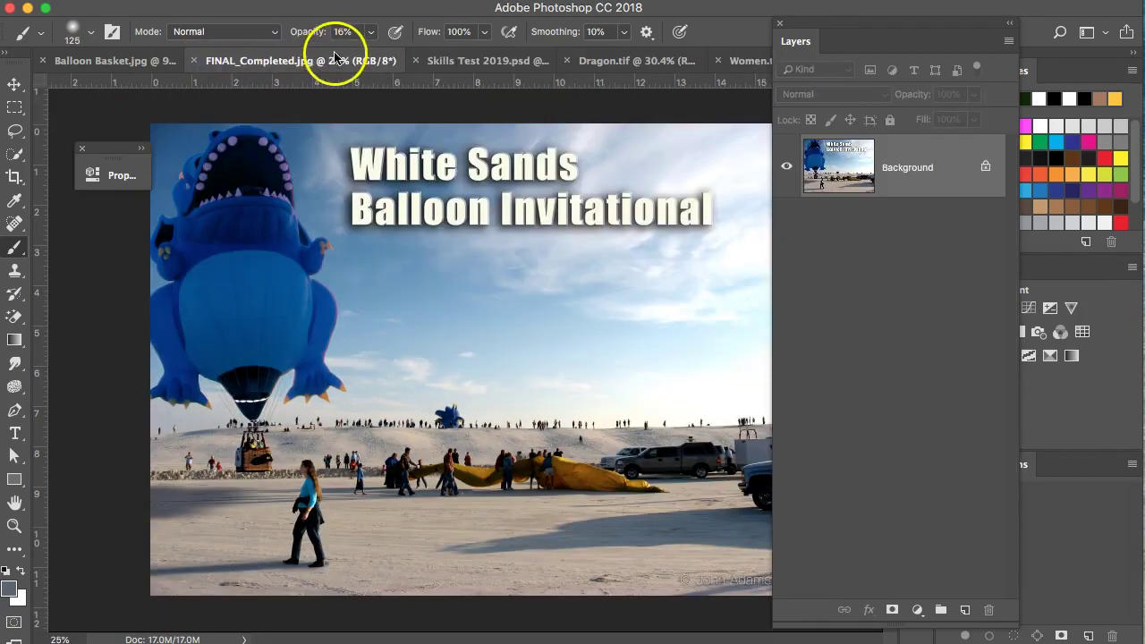
pyautogui.click(442, 65)
pyautogui.moveTo(175, 495)
pyautogui.mouseDown()
pyautogui.moveTo(192, 519)
pyautogui.moveTo(101, 521)
pyautogui.mouseUp()
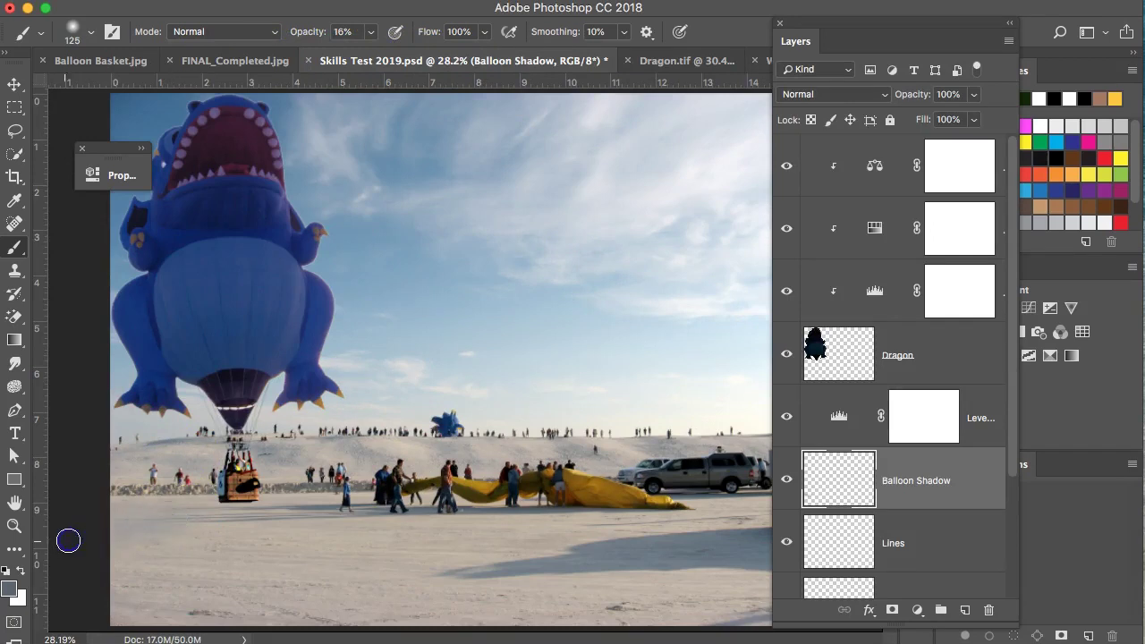
pyautogui.moveTo(190, 519); pyautogui.dragTo(212, 520)
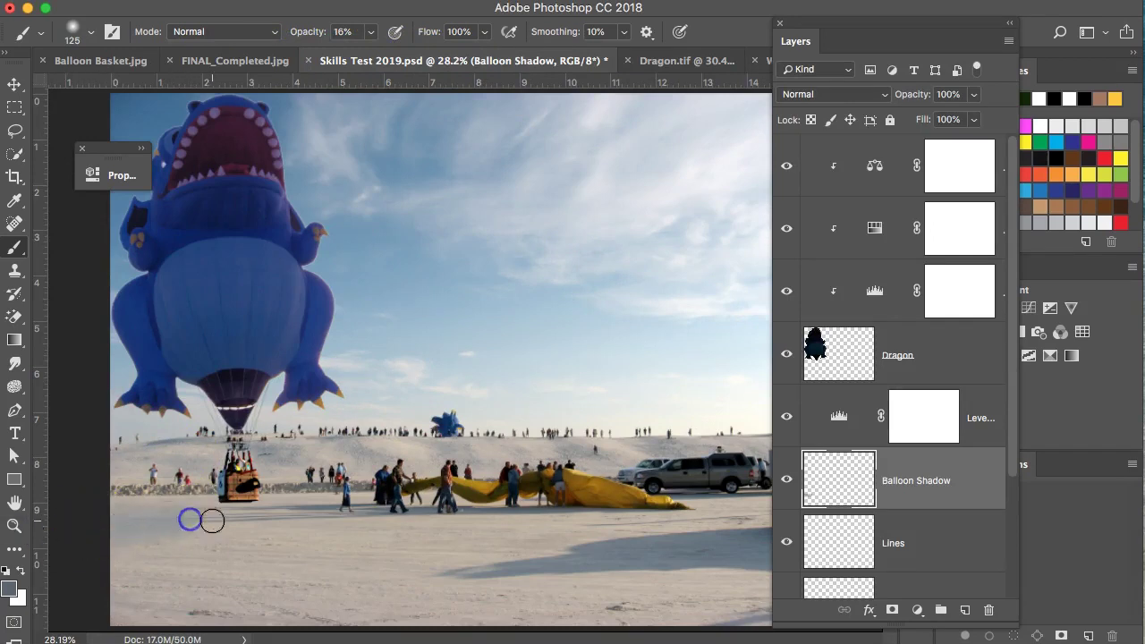
pyautogui.moveTo(76, 534); pyautogui.dragTo(153, 525)
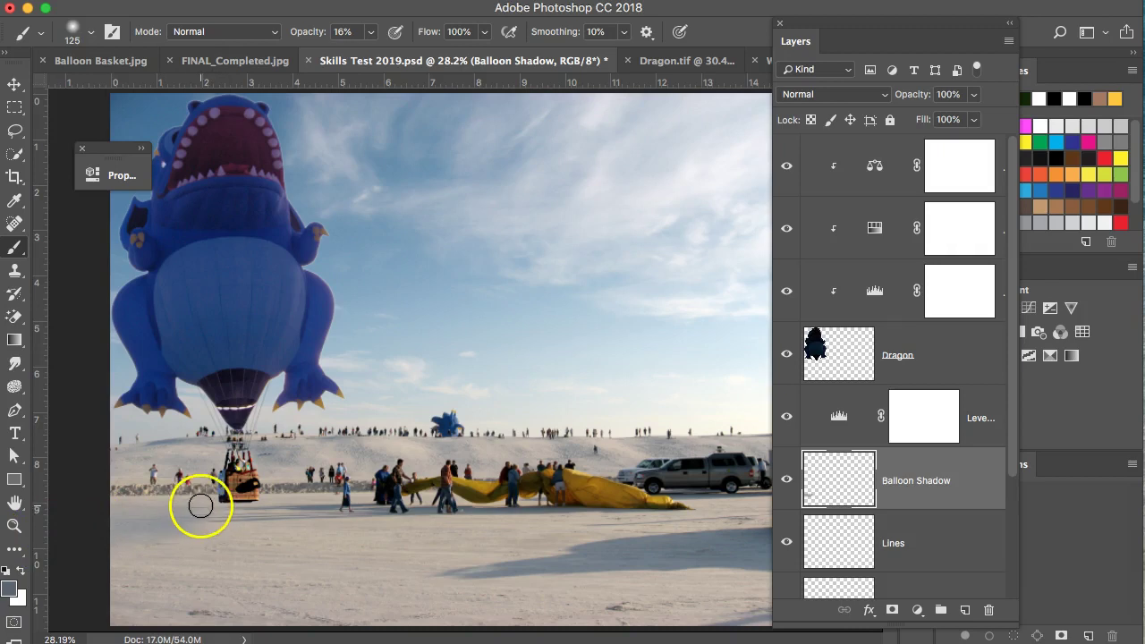
# Darken the foreground colour to 34393e
pyautogui.click(13, 588)
pyautogui.click(671, 405)
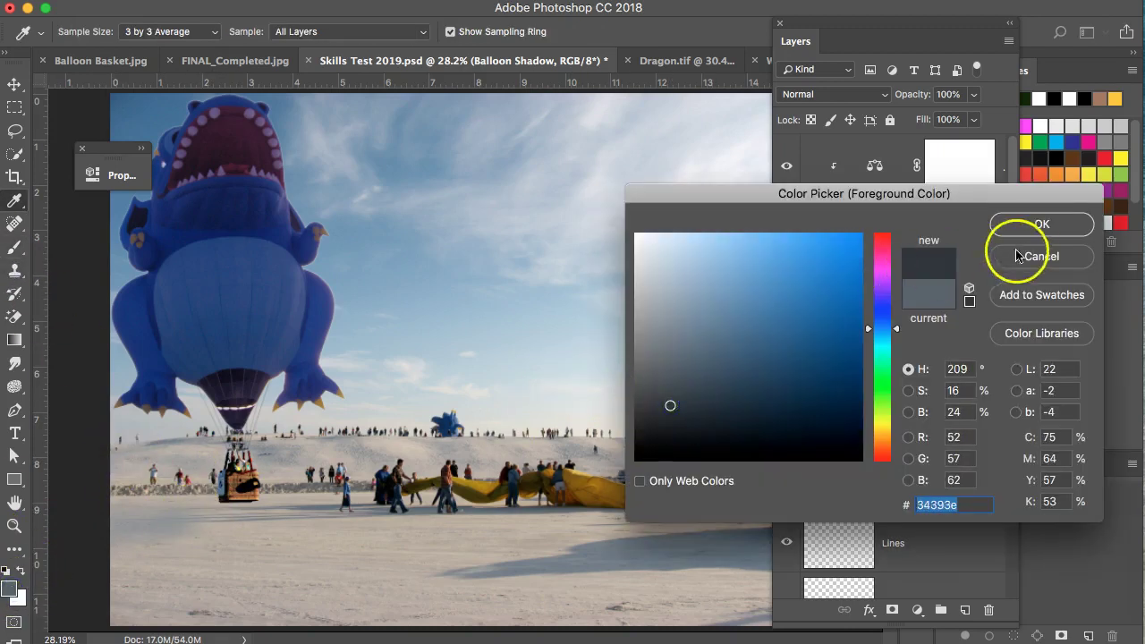
pyautogui.click(1040, 224)
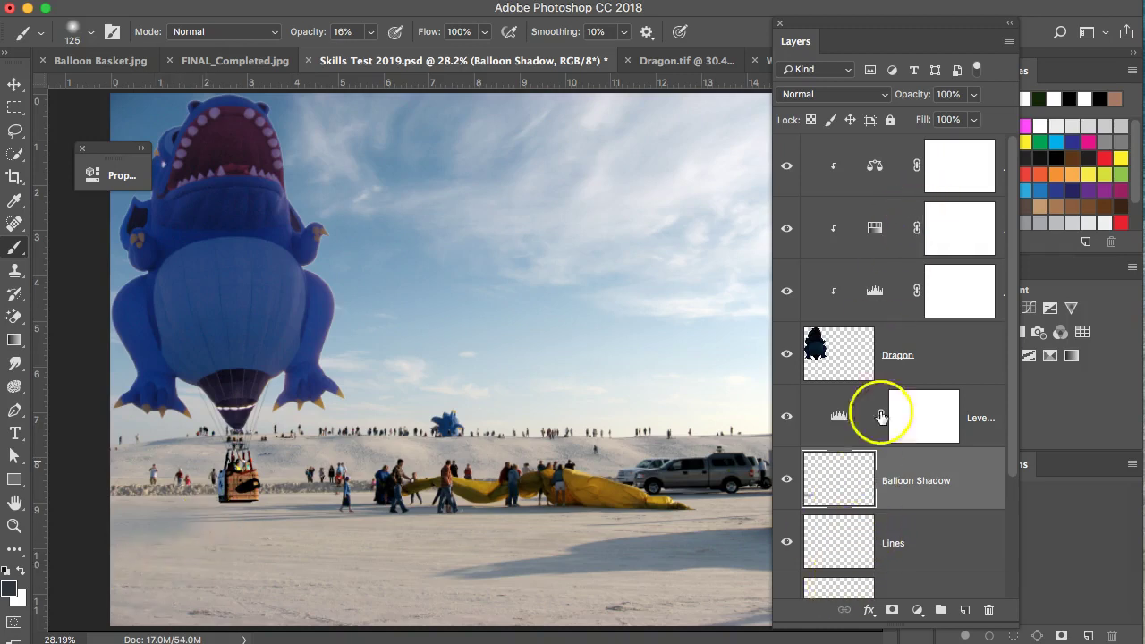
# Try the Darken blending mode on the Balloon Shadow layer, then set it to Multiply
pyautogui.click(844, 95)
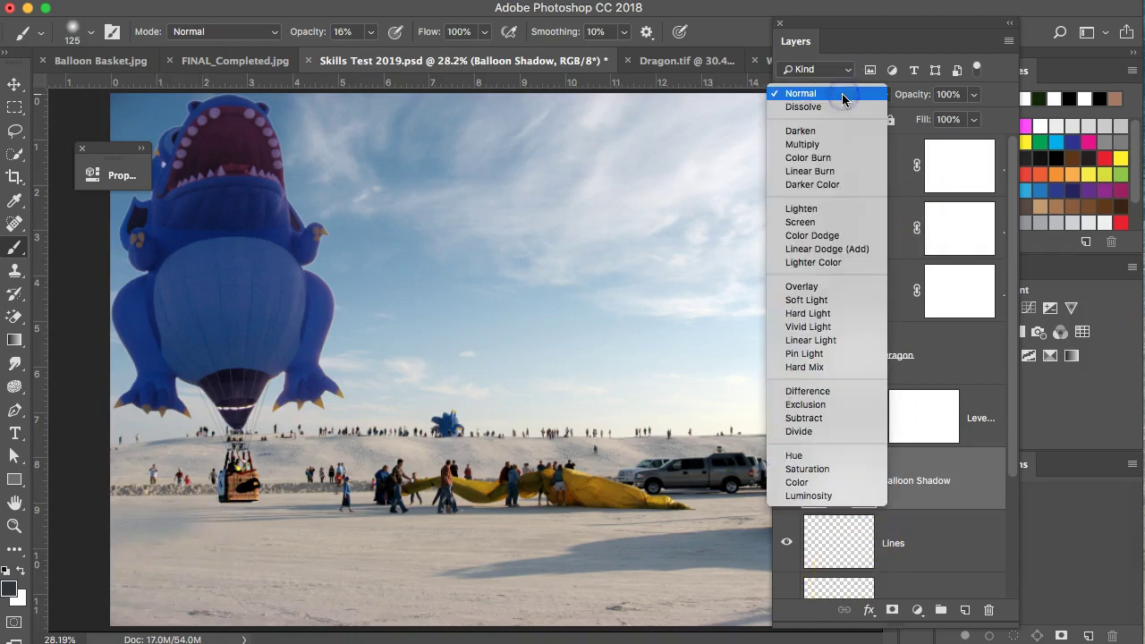
pyautogui.click(810, 131)
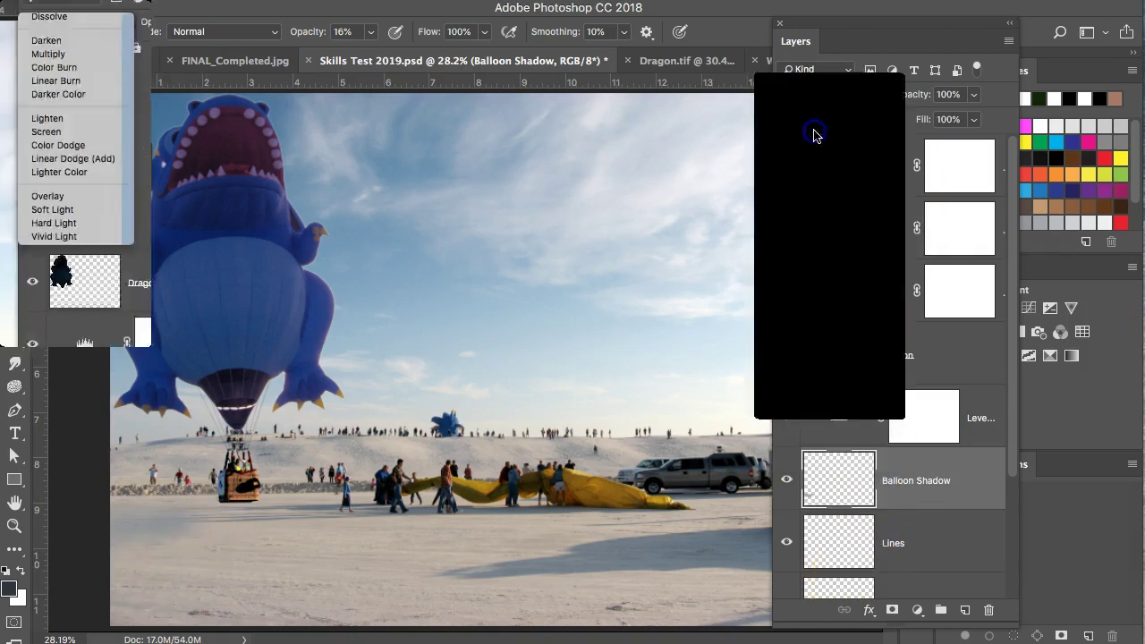
pyautogui.click(841, 95)
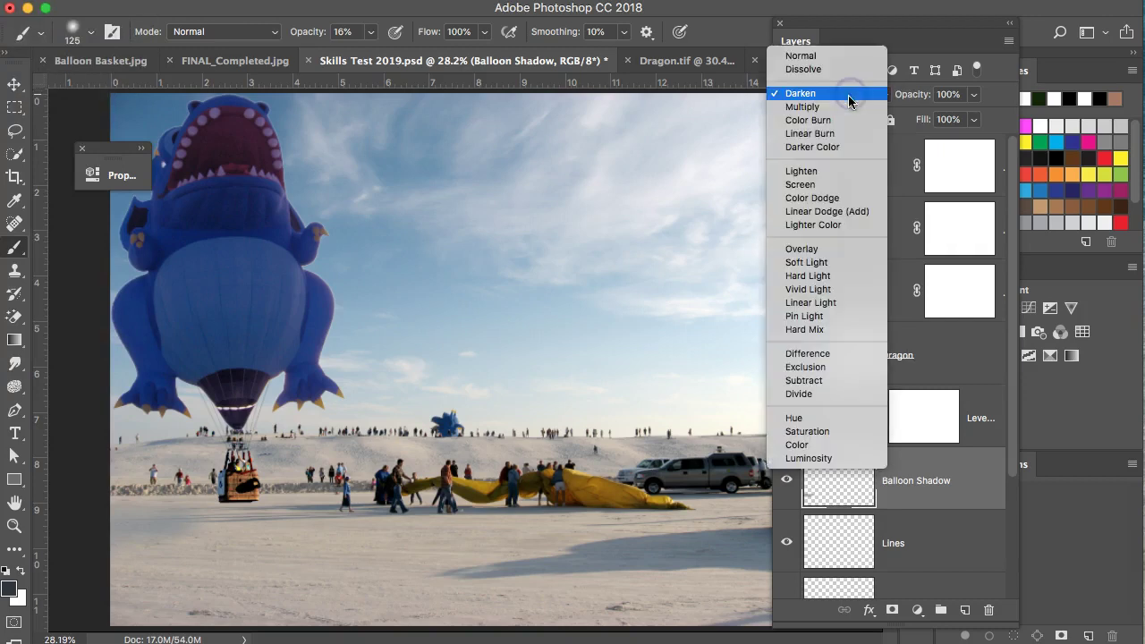
pyautogui.click(841, 107)
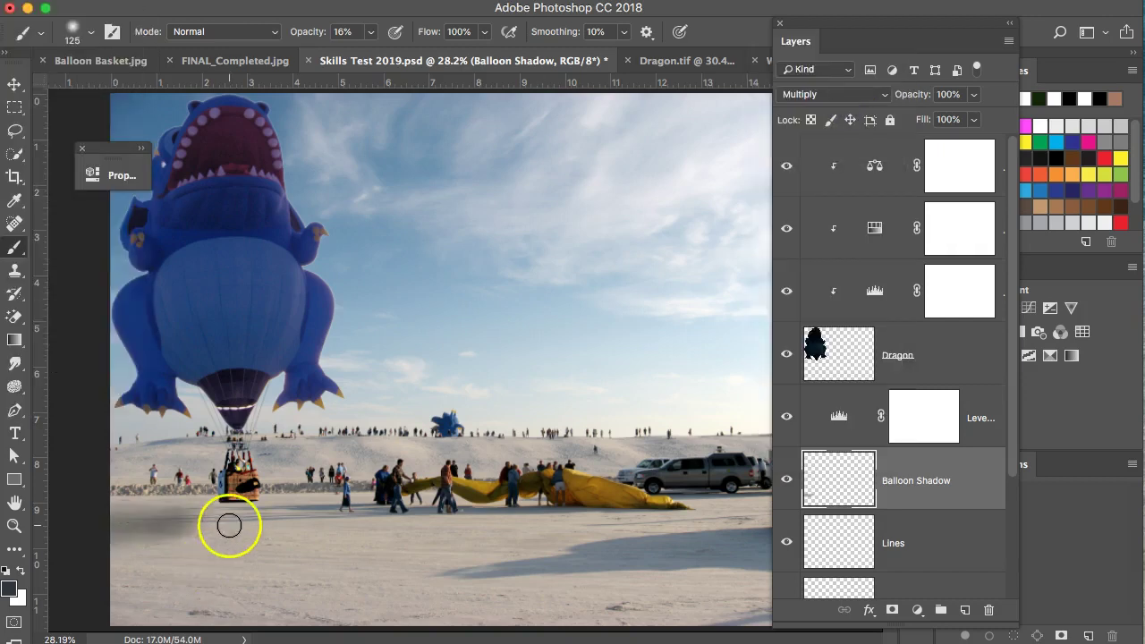
# Build up the balloon's shadow with overlapping soft brush strokes from below the basket to the image's left edge
pyautogui.moveTo(151, 526); pyautogui.dragTo(75, 521)
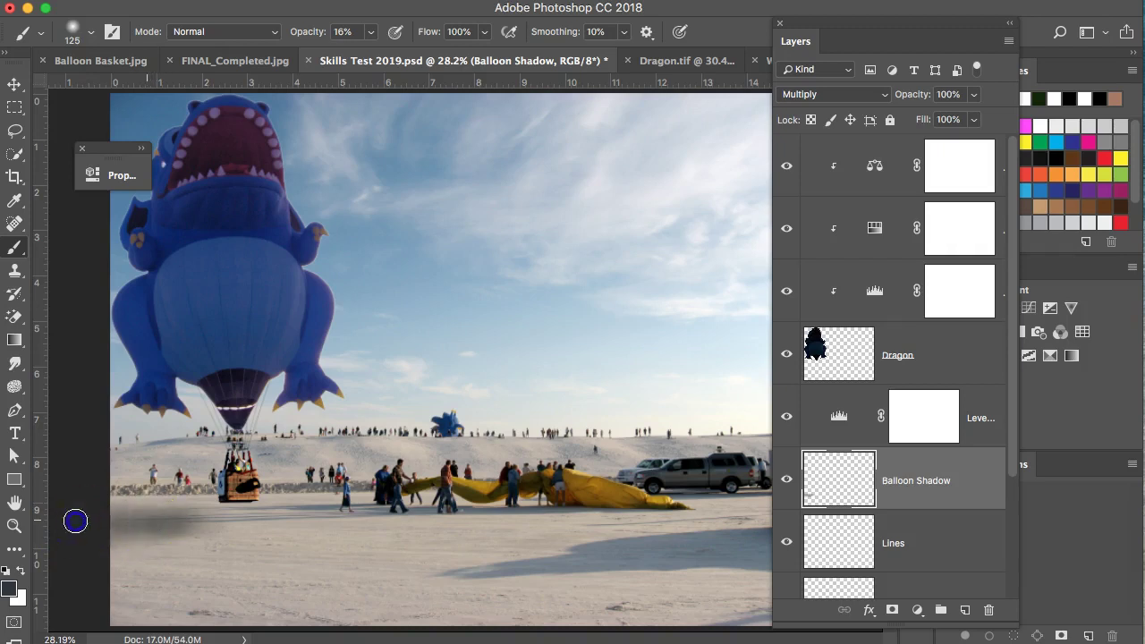
pyautogui.moveTo(146, 532)
pyautogui.mouseDown()
pyautogui.moveTo(42, 533)
pyautogui.moveTo(166, 515)
pyautogui.mouseUp()
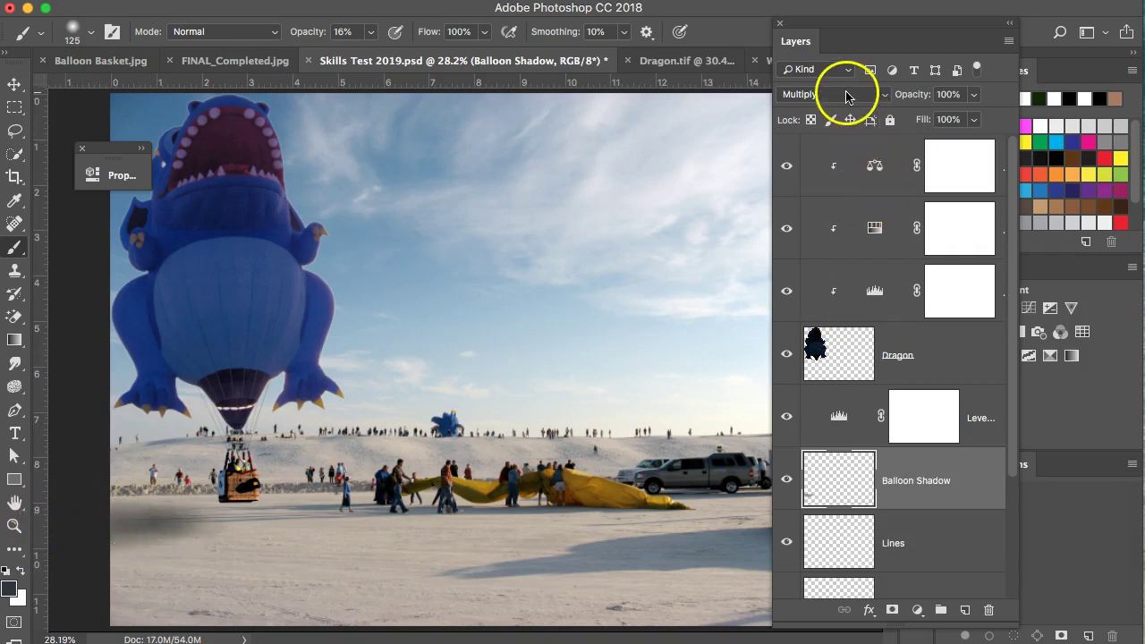
pyautogui.click(62, 537)
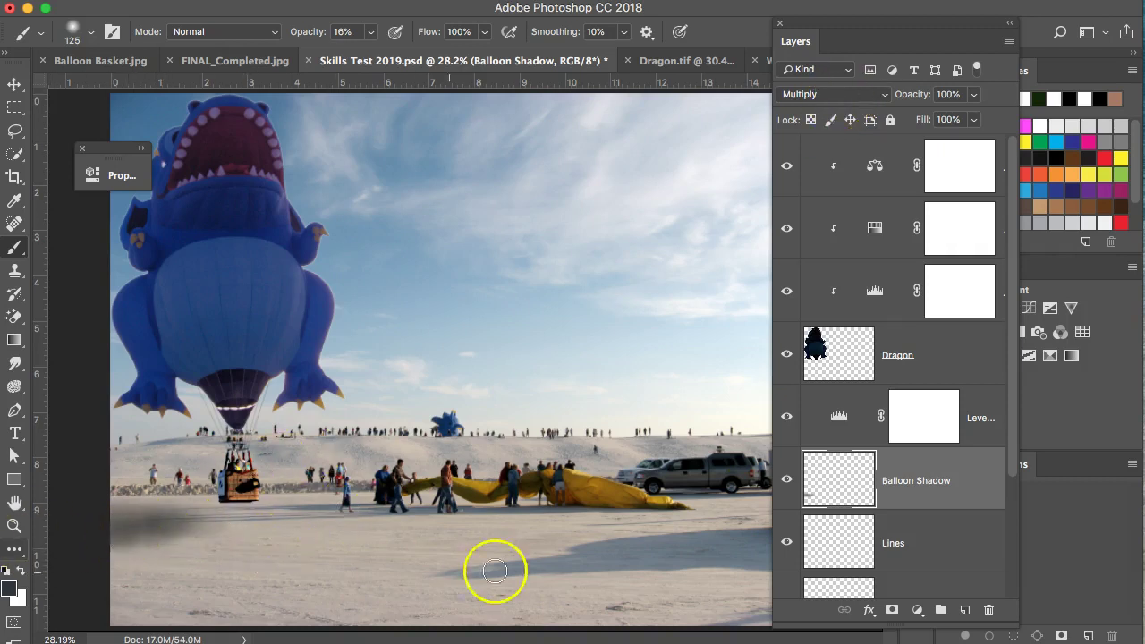
pyautogui.moveTo(145, 520); pyautogui.dragTo(51, 524)
pyautogui.moveTo(137, 521)
pyautogui.mouseDown()
pyautogui.moveTo(120, 557)
pyautogui.moveTo(143, 542)
pyautogui.moveTo(143, 523)
pyautogui.moveTo(174, 540)
pyautogui.moveTo(72, 536)
pyautogui.mouseUp()
pyautogui.moveTo(135, 514)
pyautogui.mouseDown()
pyautogui.moveTo(77, 519)
pyautogui.moveTo(217, 524)
pyautogui.moveTo(51, 528)
pyautogui.moveTo(142, 527)
pyautogui.moveTo(153, 511)
pyautogui.moveTo(80, 524)
pyautogui.mouseUp()
pyautogui.click(698, 441)
pyautogui.moveTo(174, 522); pyautogui.dragTo(93, 541)
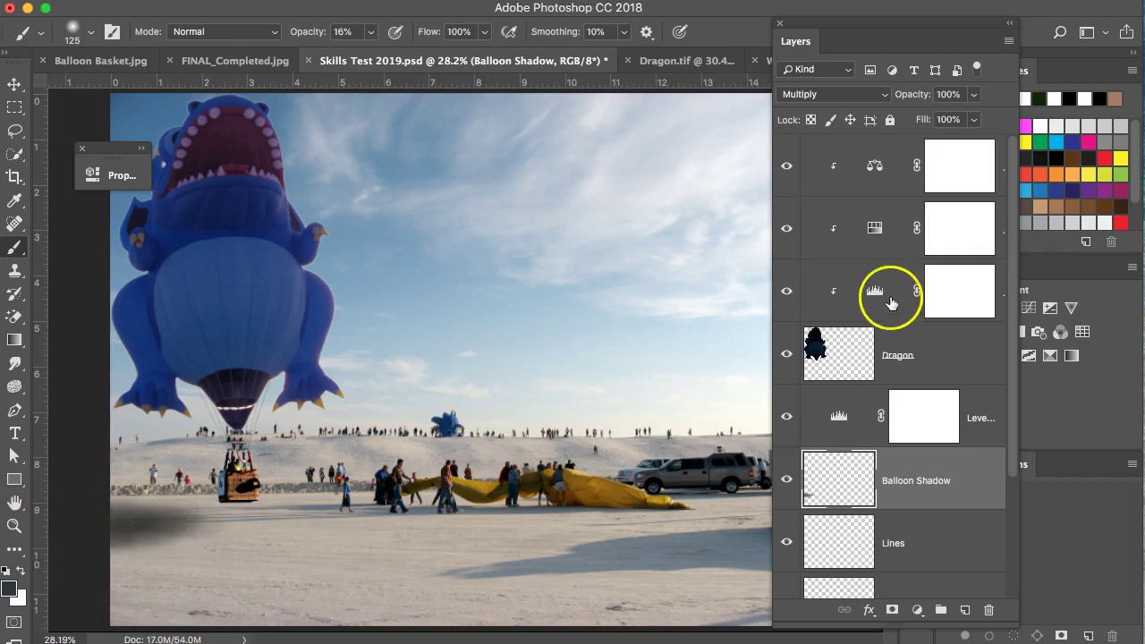
# Set the Balloon Shadow layer's opacity to 85% and move the Layers panel clear of the image
pyautogui.click(973, 95)
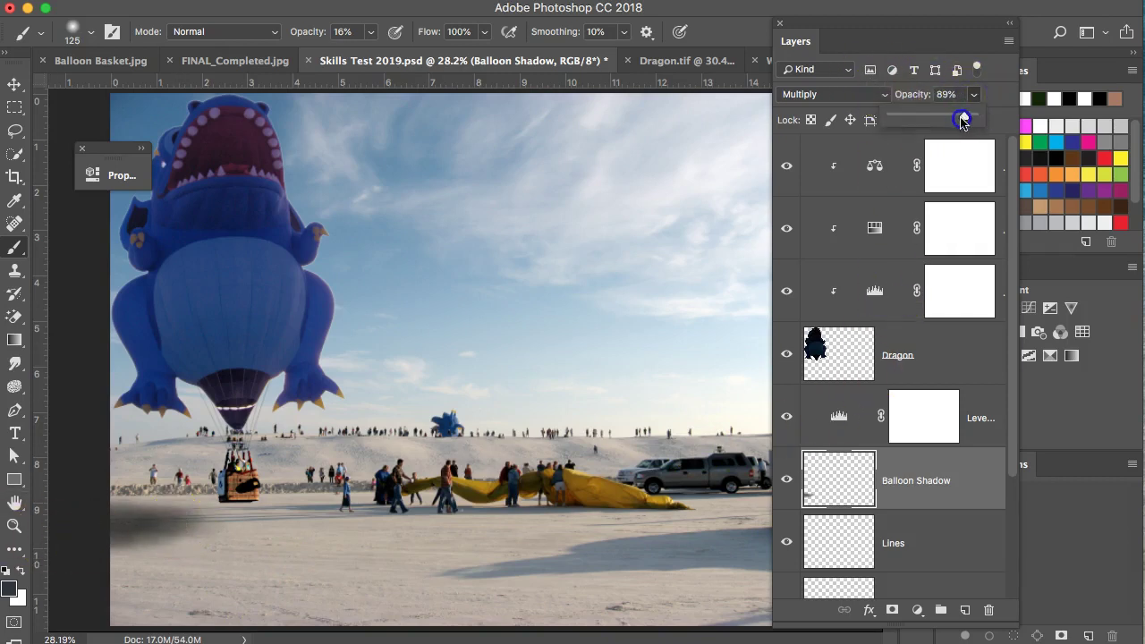
pyautogui.moveTo(963, 122); pyautogui.dragTo(961, 122)
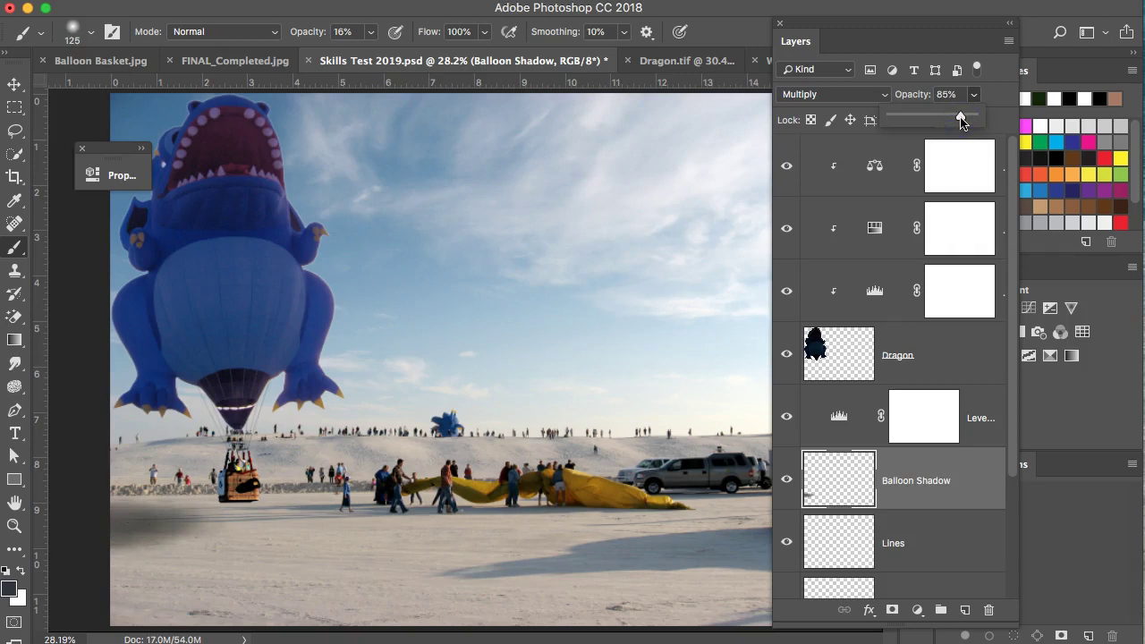
pyautogui.click(107, 523)
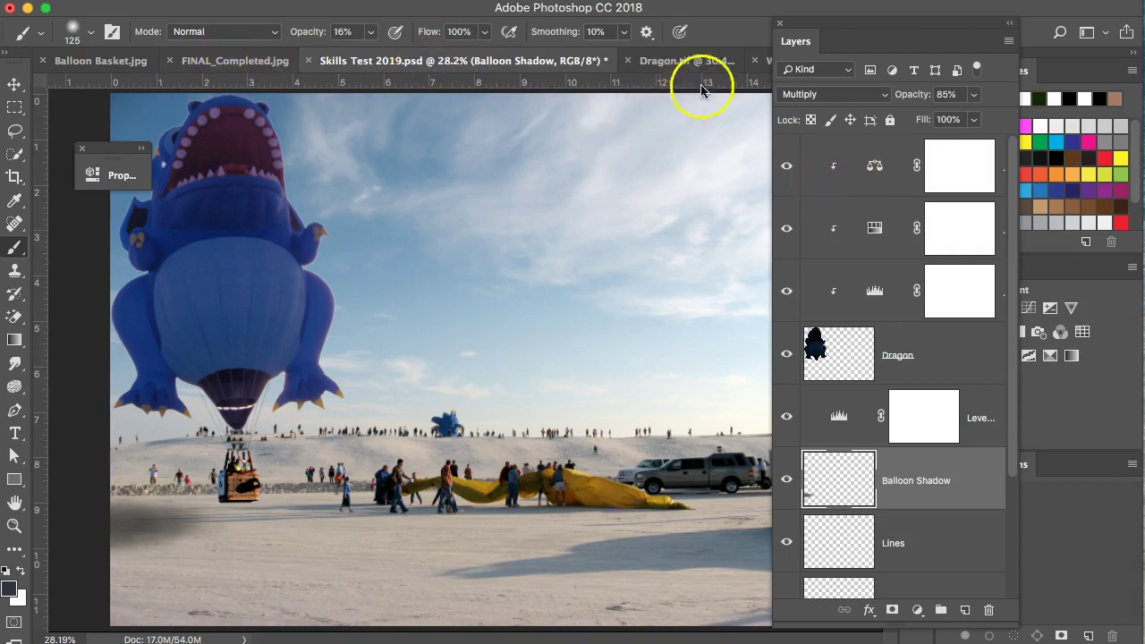
pyautogui.moveTo(866, 25); pyautogui.dragTo(910, 643)
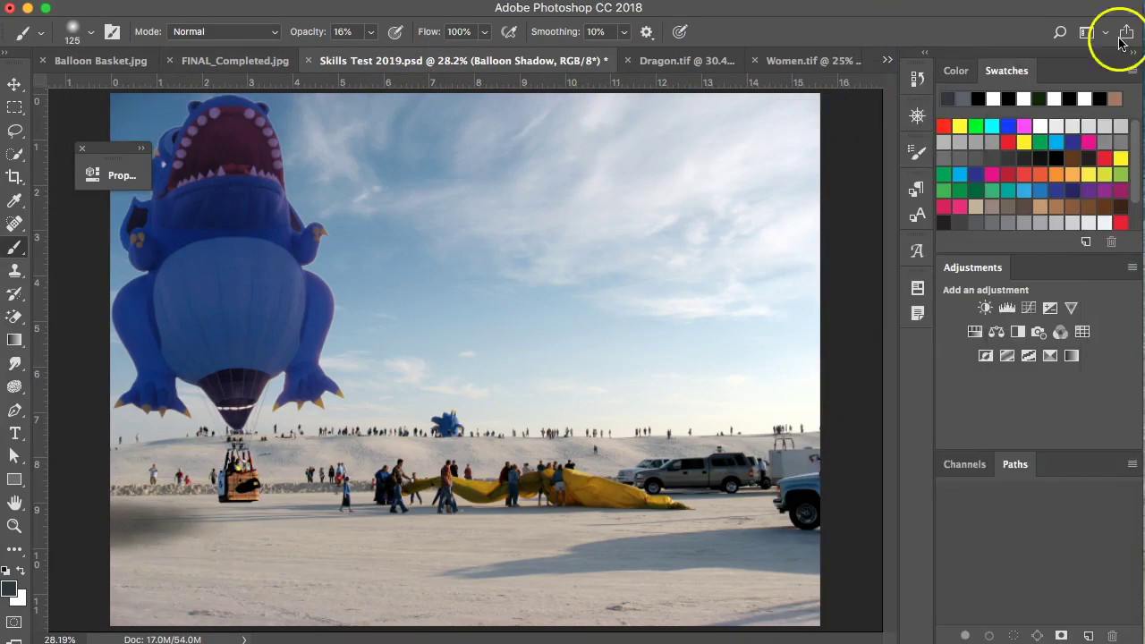